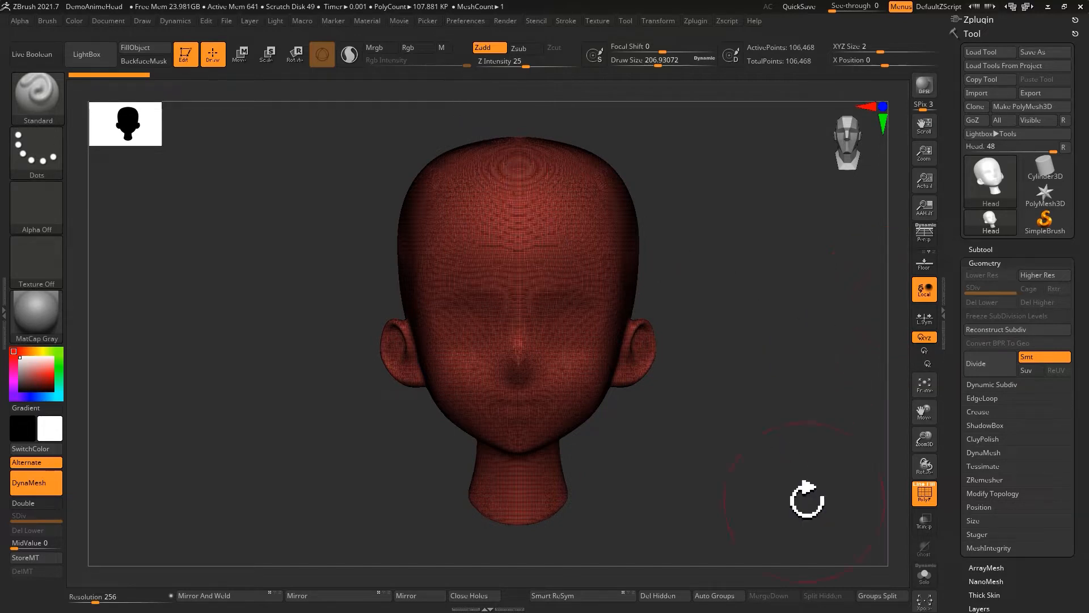
Set the brush draw size to about 154 on the anime head.
left_click_drag(764, 447, 738, 465)
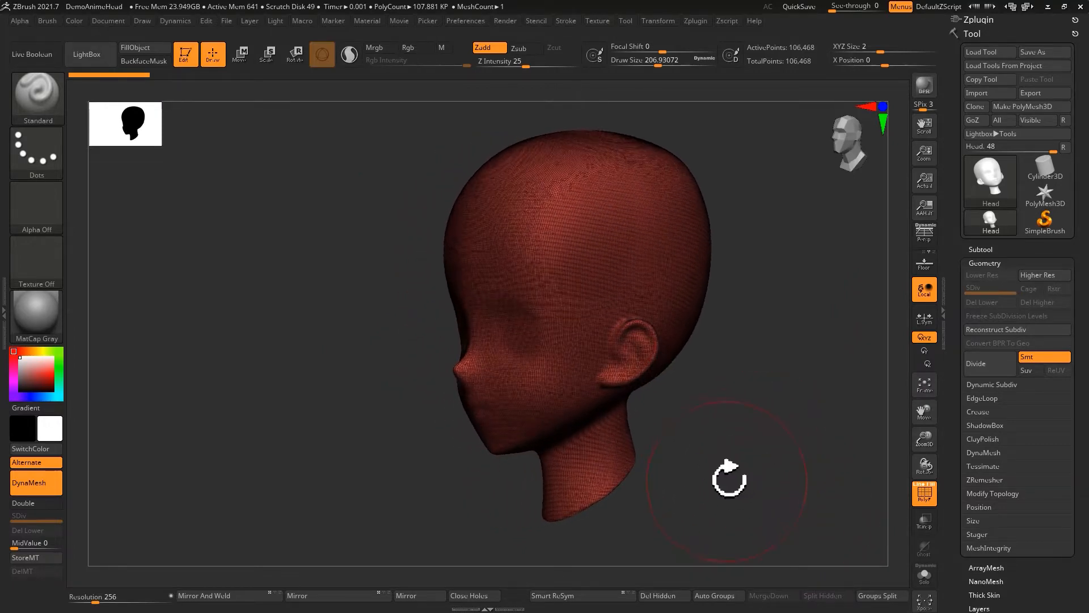
key("s")
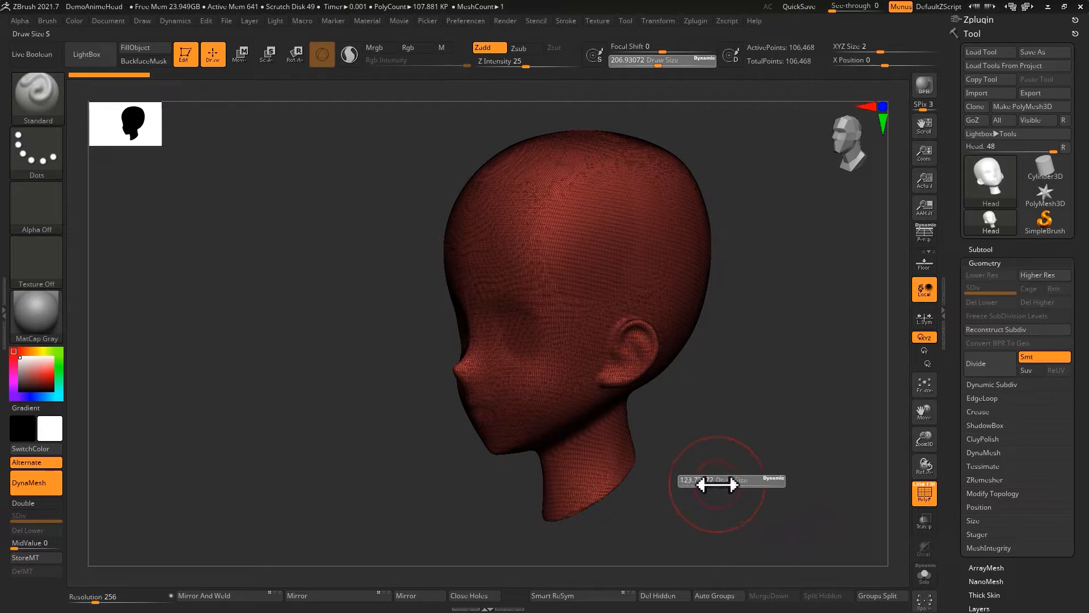
left_click_drag(717, 484, 720, 480)
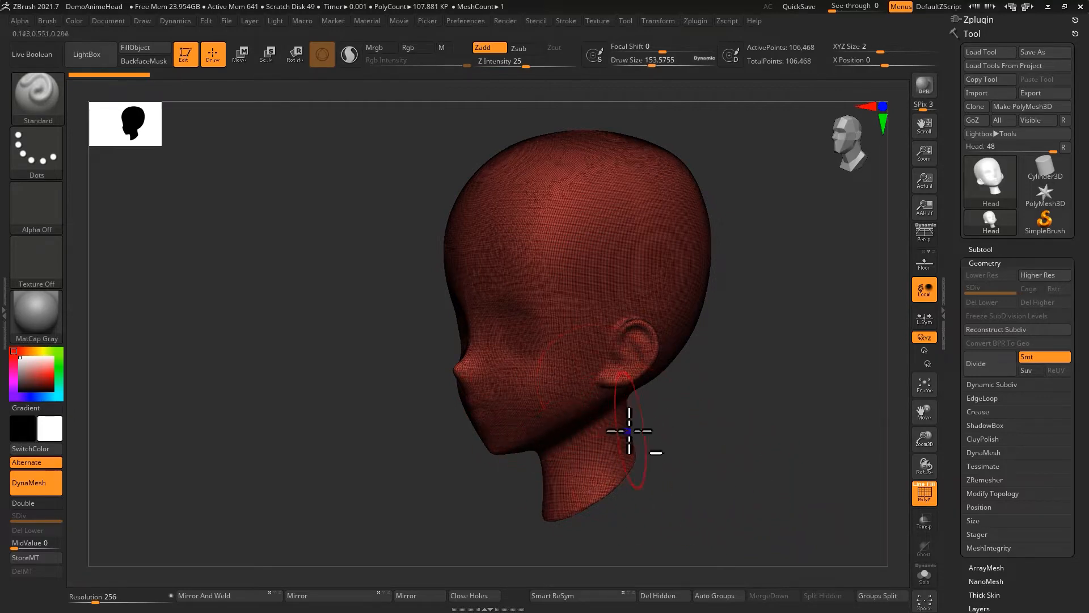
right_click_drag(635, 427, 607, 442, "alt")
right_click_drag(598, 288, 611, 309, "ctrl")
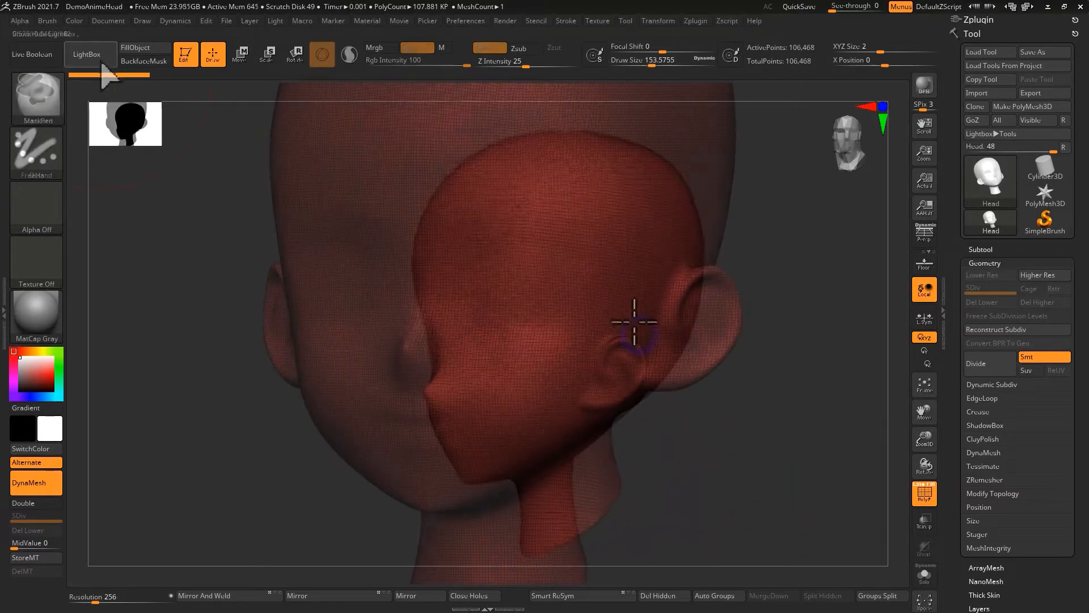
Open the DemoHeadFemale project from the LightBox project library.
key("comma")
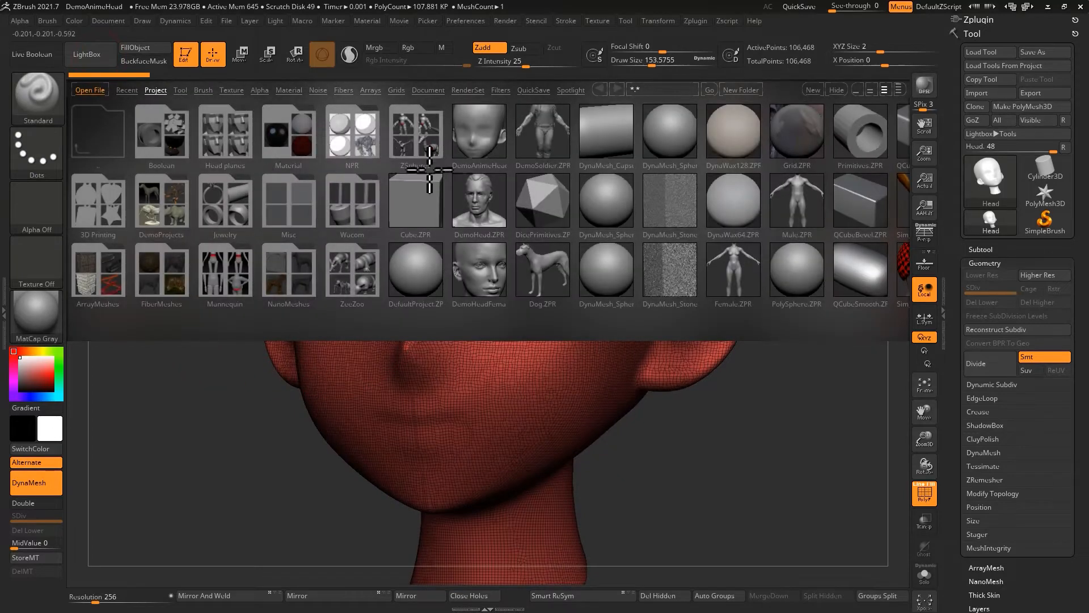
double_click(481, 273)
left_click(589, 341)
Examine the female head's polygon layout around the eyes, mouth, cheek and ear from several angles.
right_click_drag(578, 309, 556, 318)
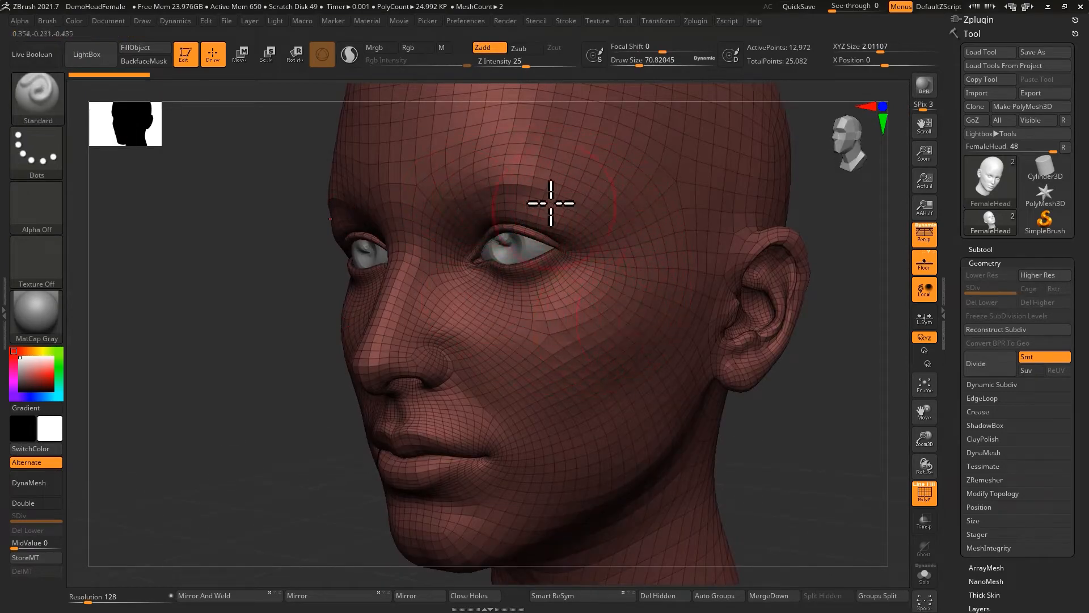
right_click_drag(566, 213, 467, 299)
right_click_drag(470, 507, 473, 446, "alt")
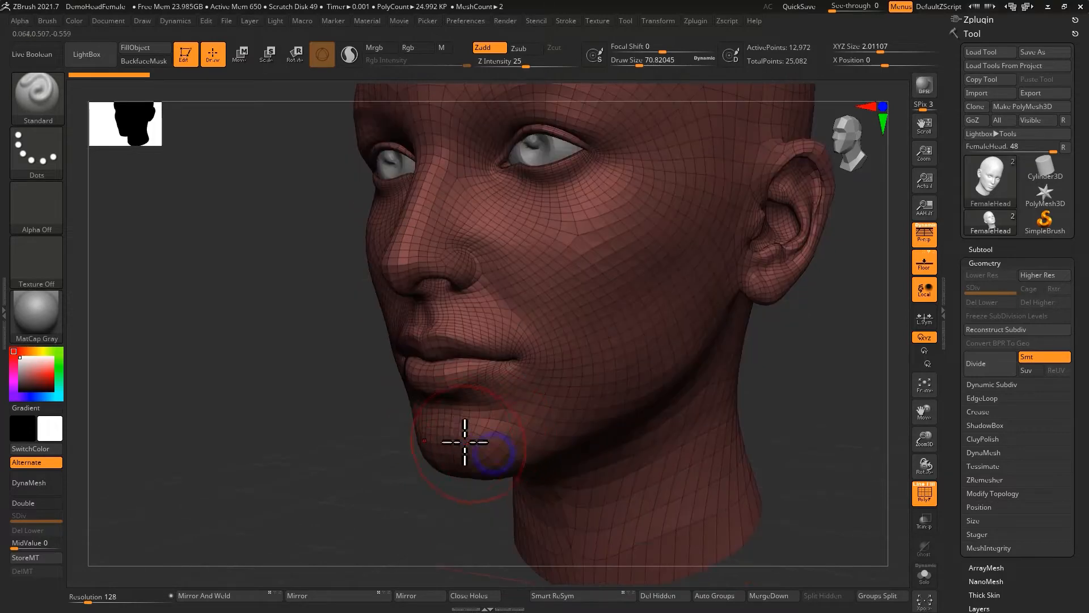
right_click_drag(577, 381, 405, 359)
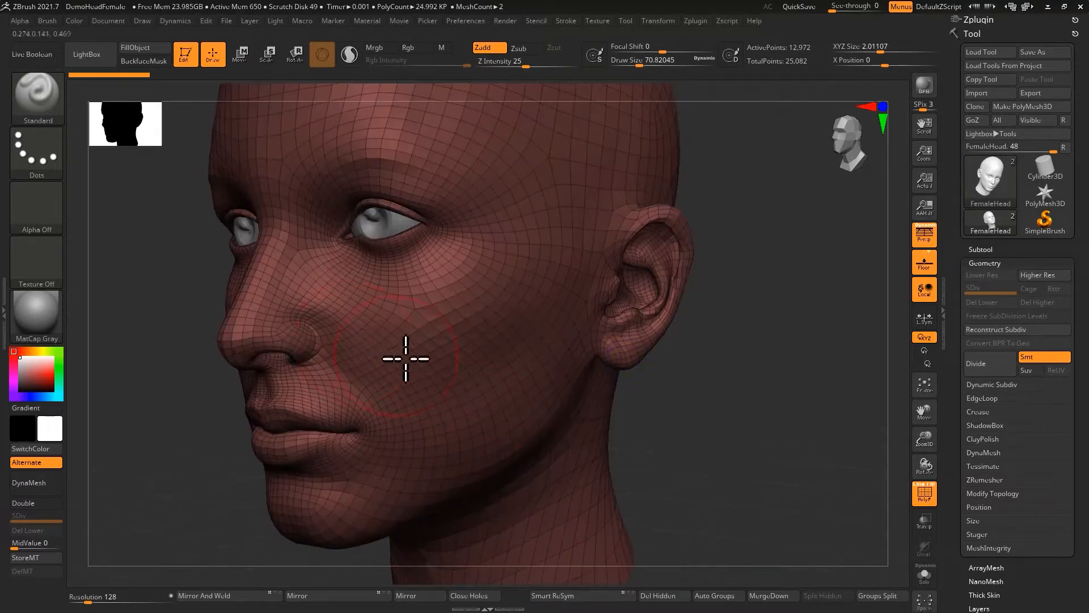
right_click_drag(496, 335, 370, 393)
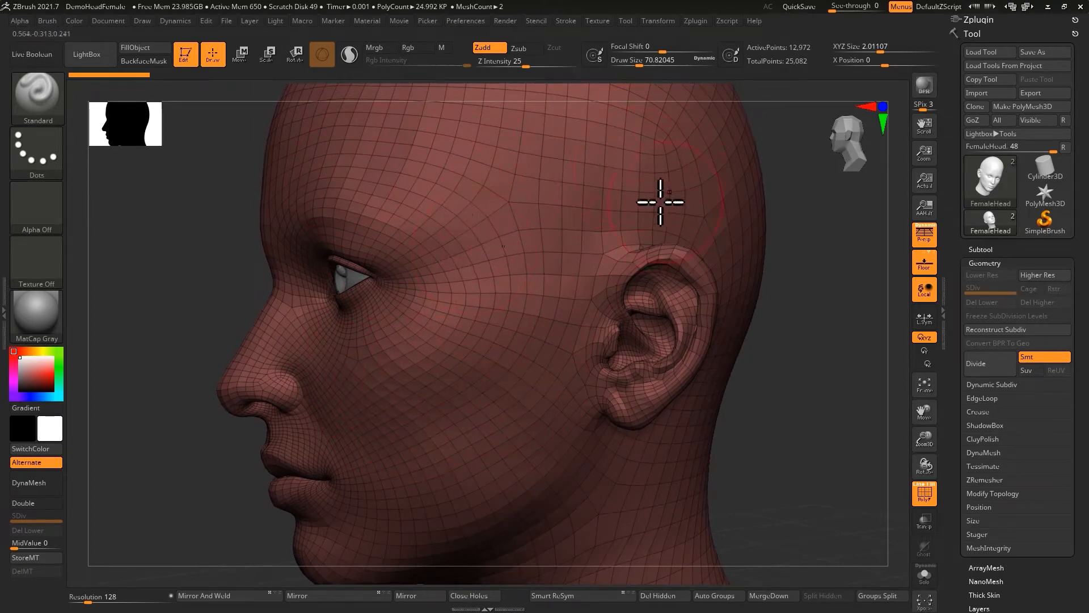
right_click_drag(619, 221, 497, 156, "ctrl")
right_click_drag(528, 280, 644, 428, "ctrl")
Convert the female head to DynaMesh at resolution 128 and inspect the mesh around the eye.
left_click(36, 483)
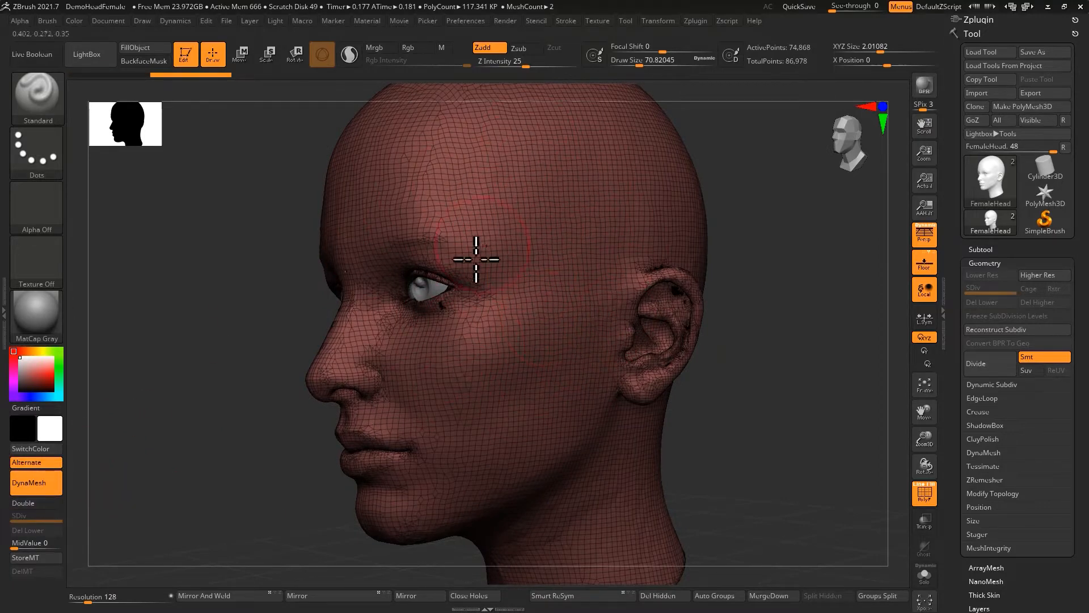
right_click_drag(323, 326, 395, 372)
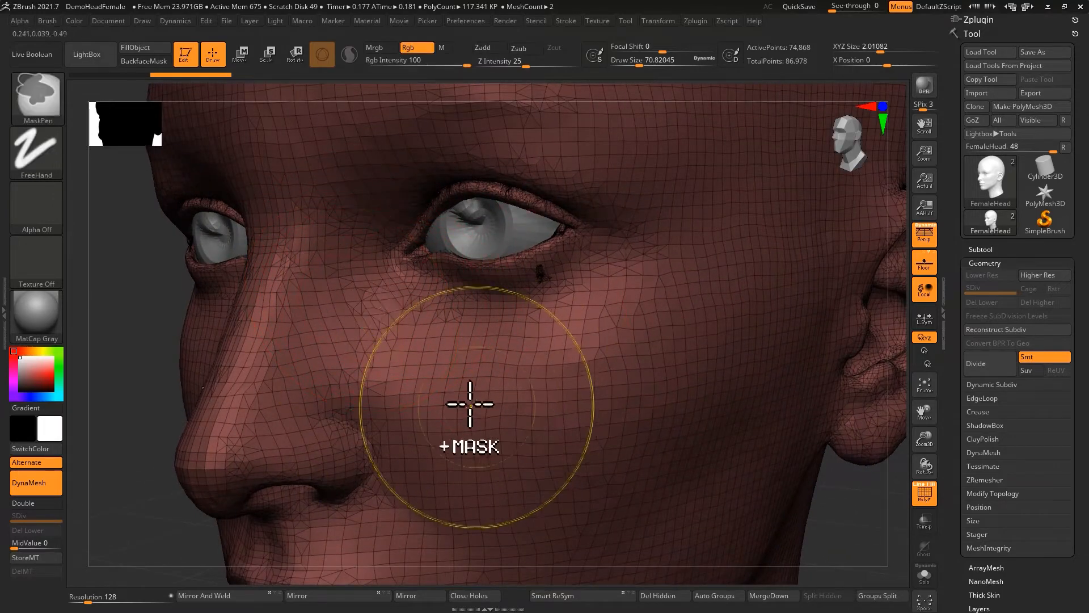
right_click_drag(477, 407, 440, 309, "ctrl")
Toggle the DynaMesh conversion off and on to compare both meshes from the front, leaving the conversion undone.
key("ctrl+z")
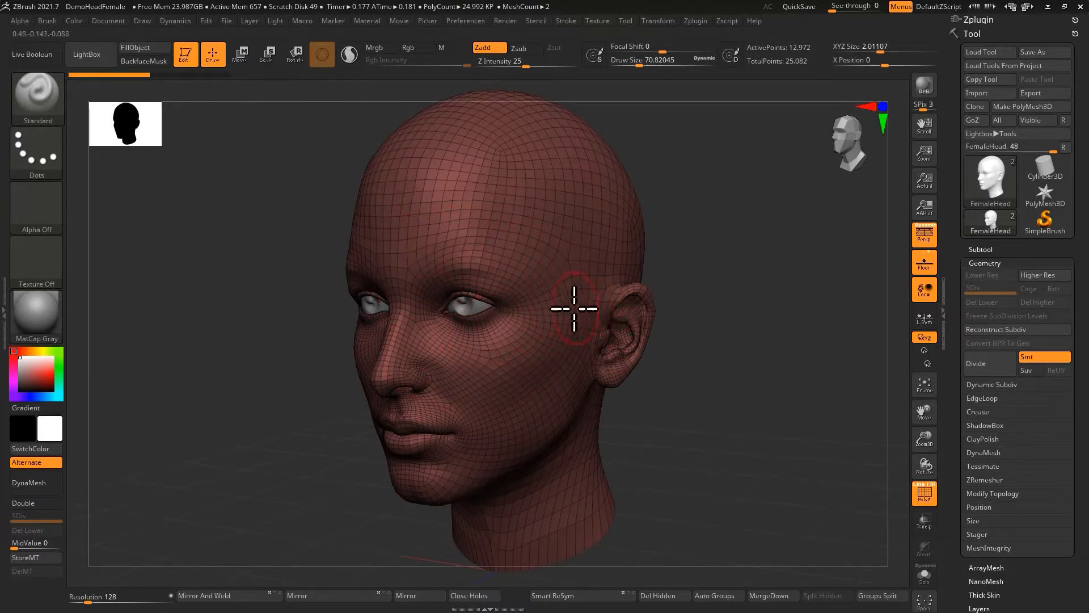
key("ctrl+shift+z")
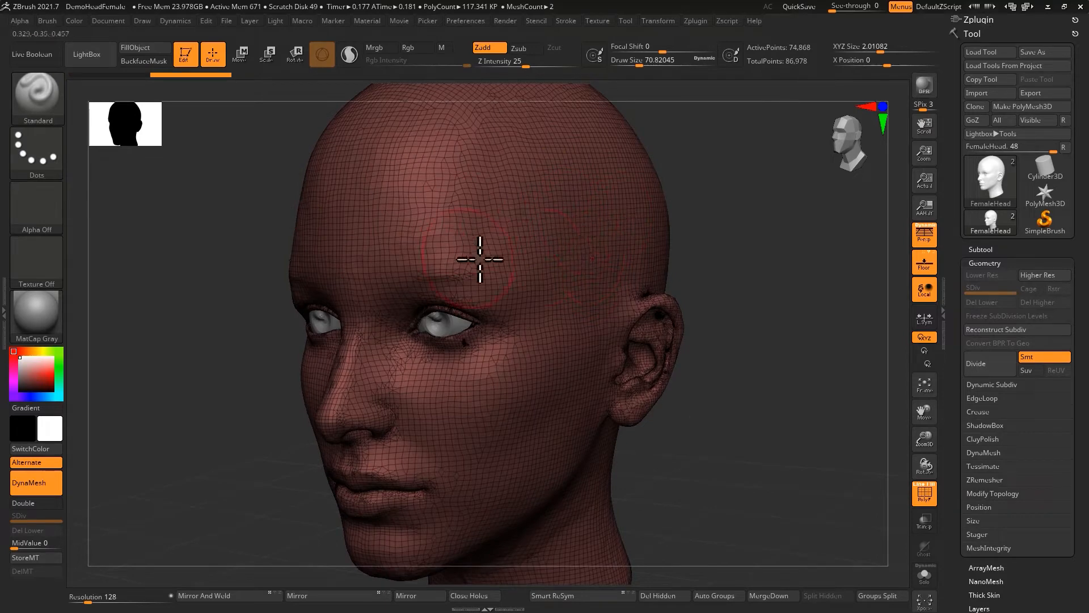
right_click_drag(505, 304, 625, 275, "shift")
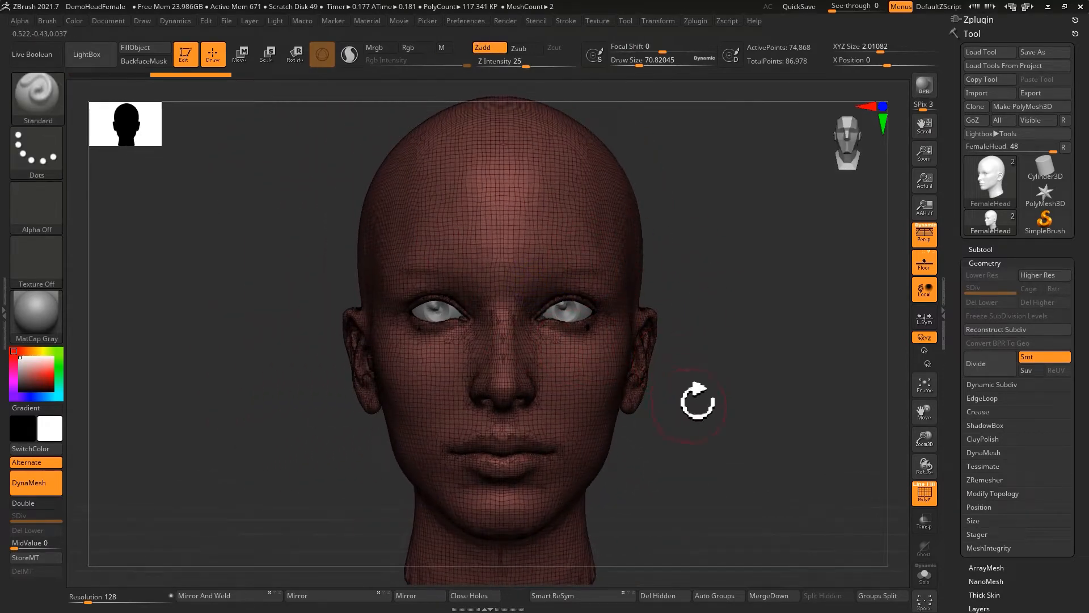
key("ctrl+z")
key("ctrl+z")
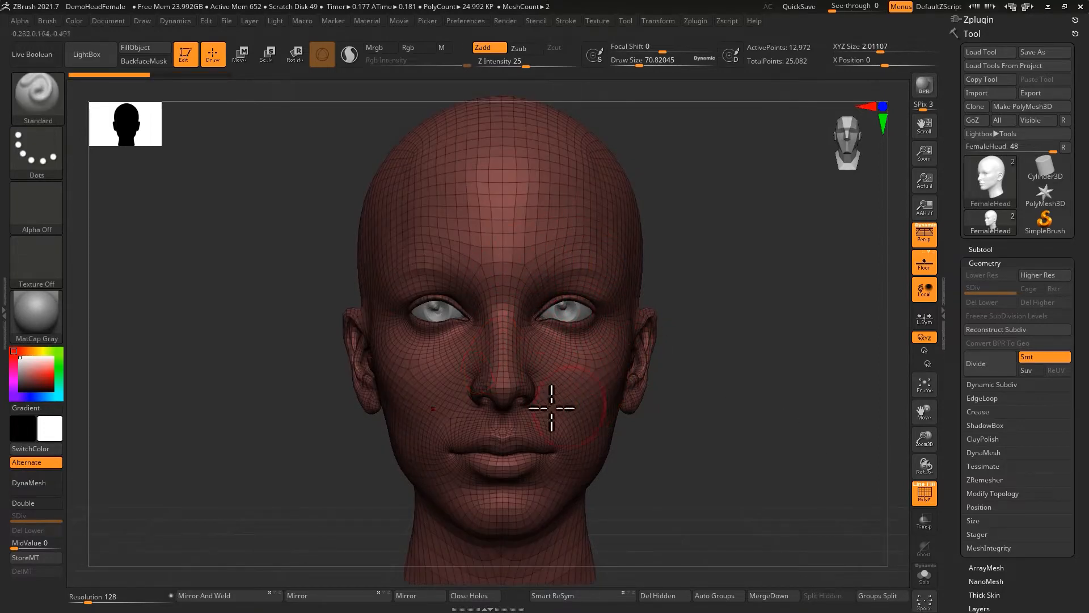
Select the DynaMesh head subtool with resolution 1000 and examine its grid around the nose and eye up close.
left_click(980, 249)
left_click(978, 255)
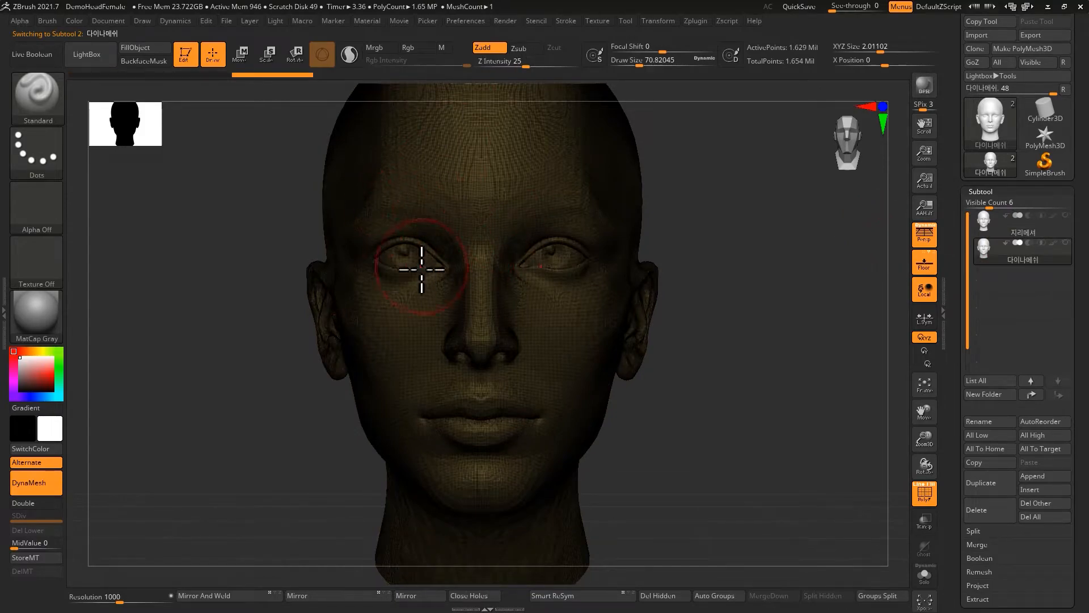
right_click_drag(480, 284, 510, 423, "ctrl")
right_click_drag(520, 318, 442, 270)
right_click_drag(397, 328, 432, 312)
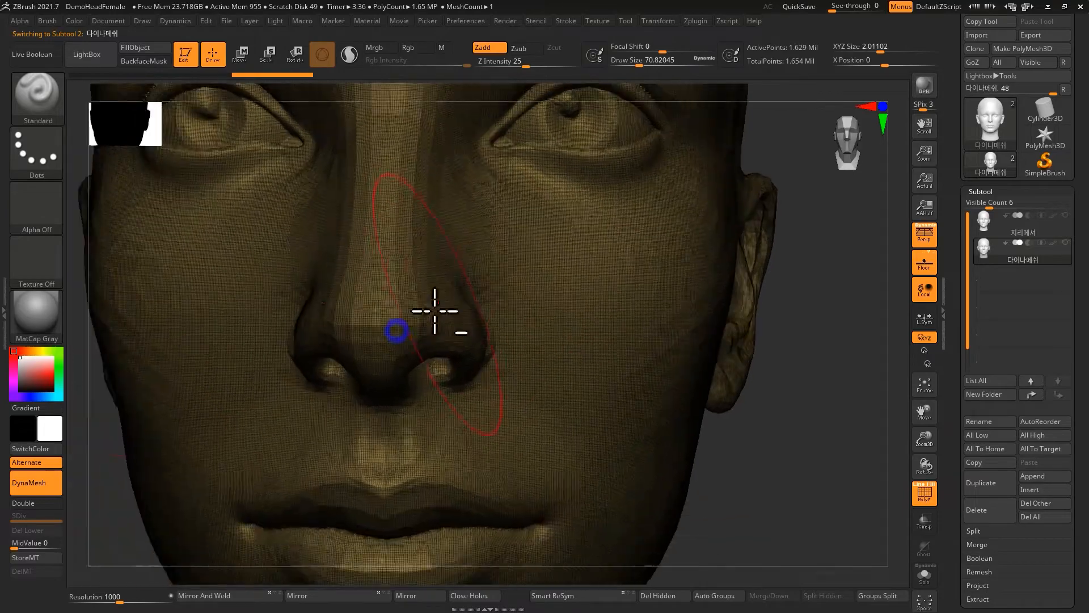
mouse_move(434, 285)
right_mouse_down("ctrl")
mouse_move(486, 324)
mouse_move(629, 314)
mouse_move(634, 358)
mouse_move(445, 441)
right_mouse_up("ctrl")
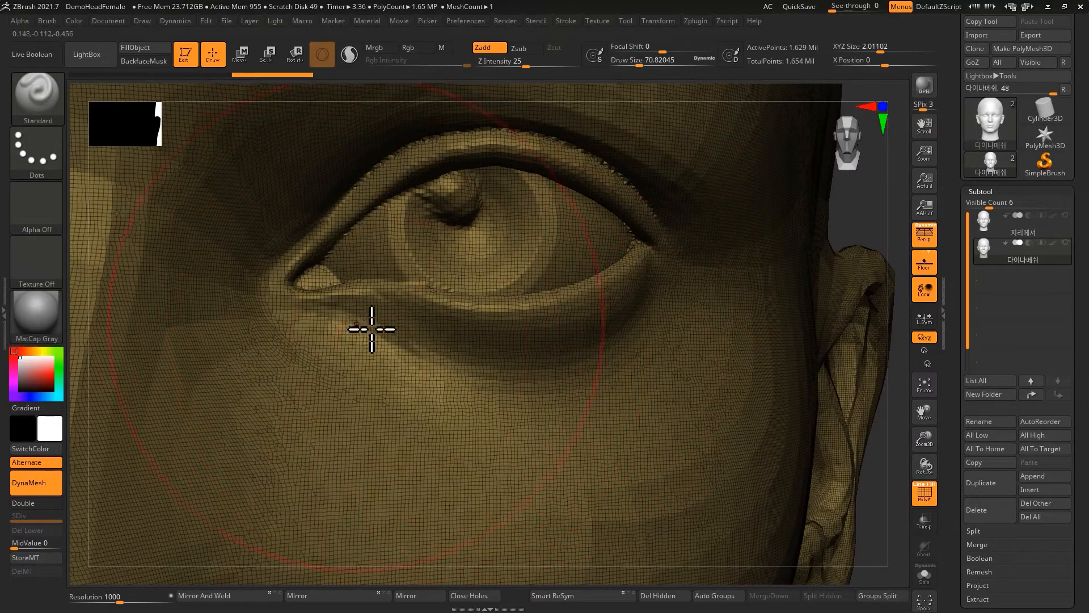
right_click_drag(571, 238, 572, 165, "alt")
mouse_move(492, 278)
right_mouse_down("ctrl")
mouse_move(504, 306)
mouse_move(499, 353)
right_mouse_up("ctrl")
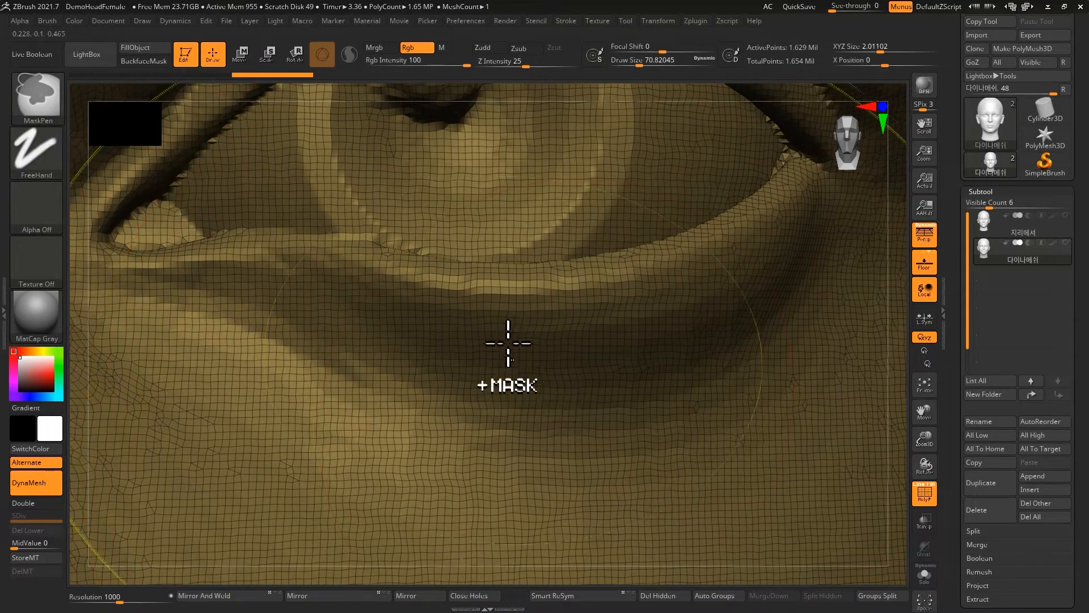
right_click_drag(516, 365, 502, 293, "ctrl")
Remesh the low-poly head subtool with ZRemesher using a target polygons count of 50.
left_click(986, 225)
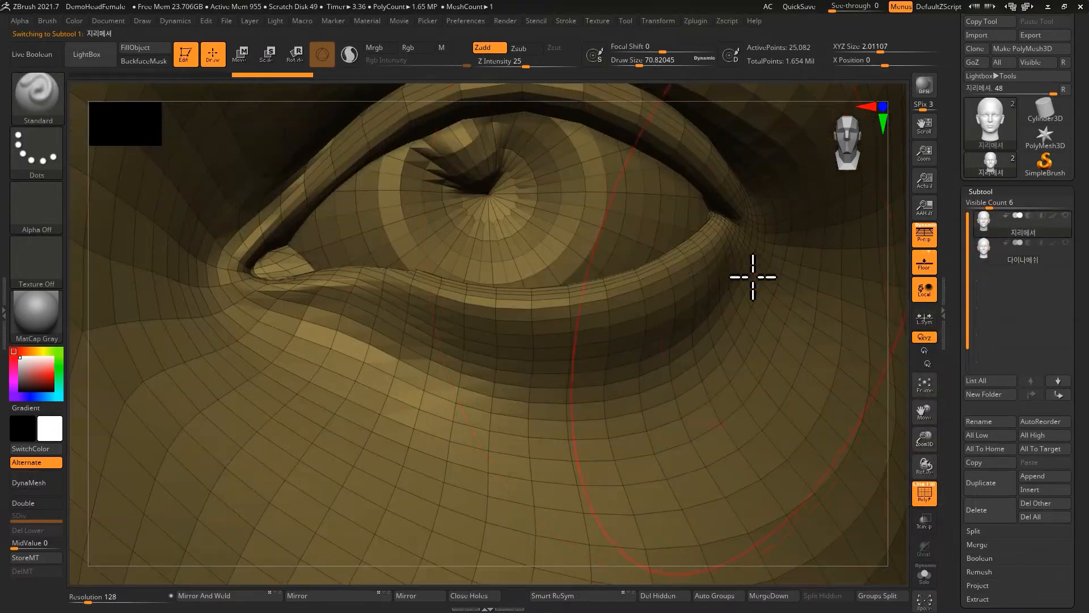
left_click(986, 193)
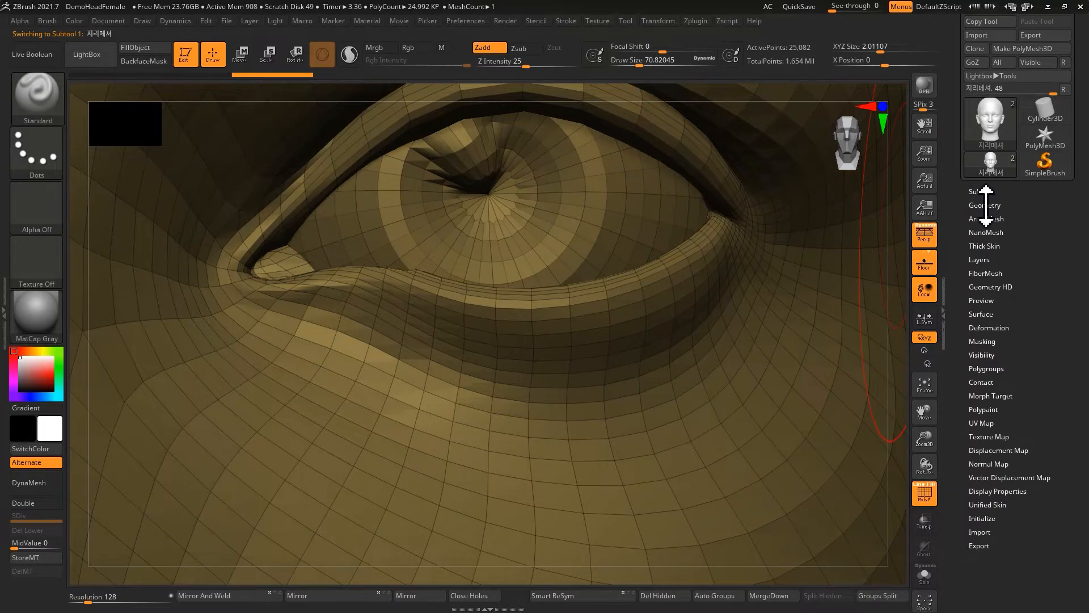
left_click(986, 205)
left_click(987, 422)
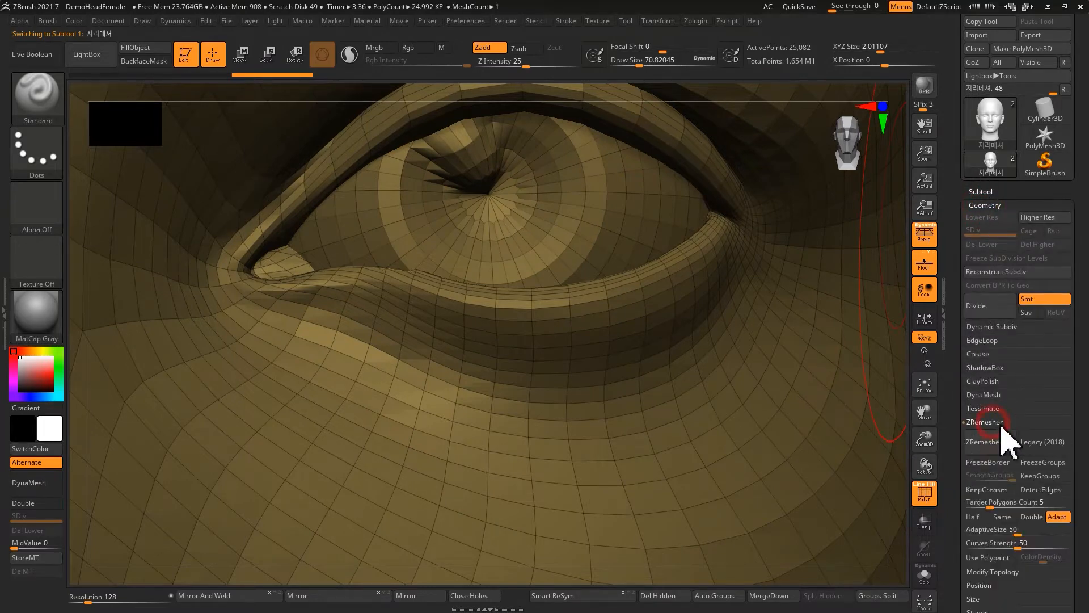
scroll(959, 449, "down", 2)
left_click(996, 464)
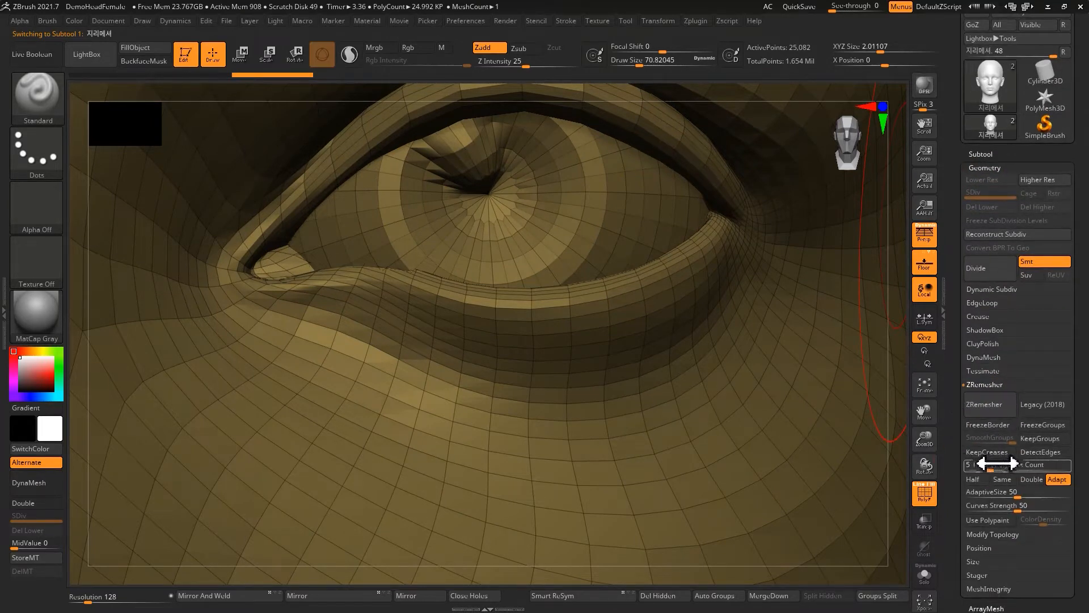
left_click(979, 357)
left_click(999, 357)
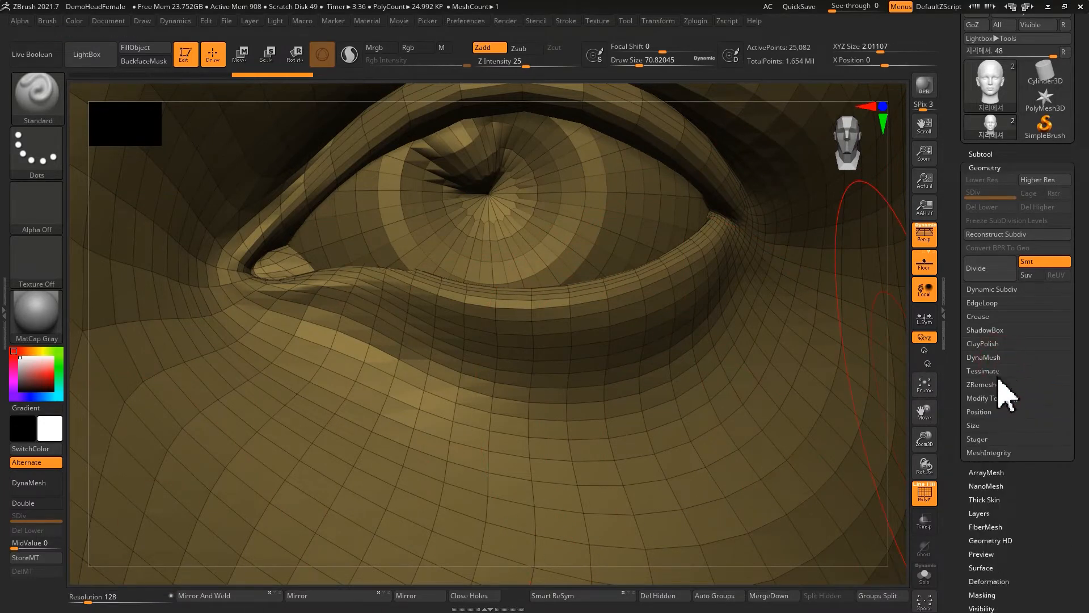
left_click(993, 386)
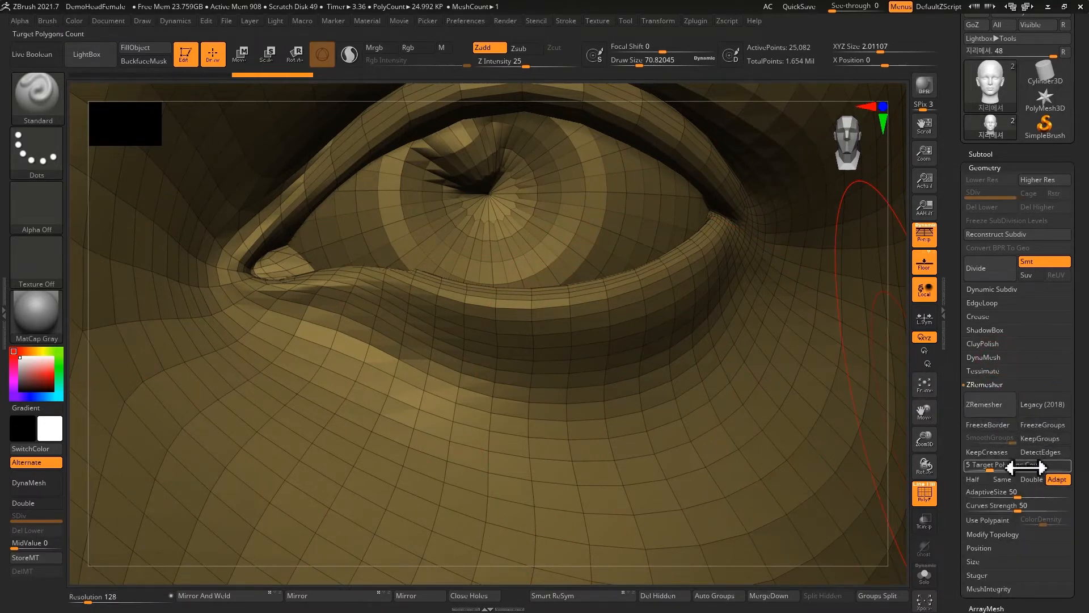
type("50")
key("Return")
left_click(990, 404)
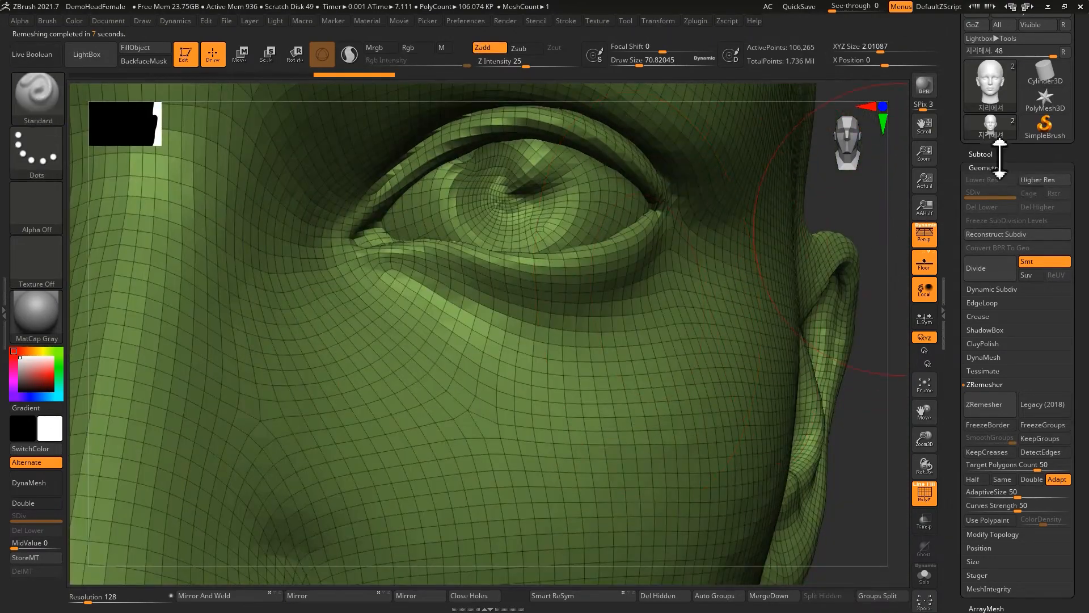
Compare the eye area on the DynaMesh subtool with the same area on the ZRemeshed subtool.
left_click(981, 154)
left_click(984, 202)
right_click_drag(503, 260, 527, 260, "ctrl")
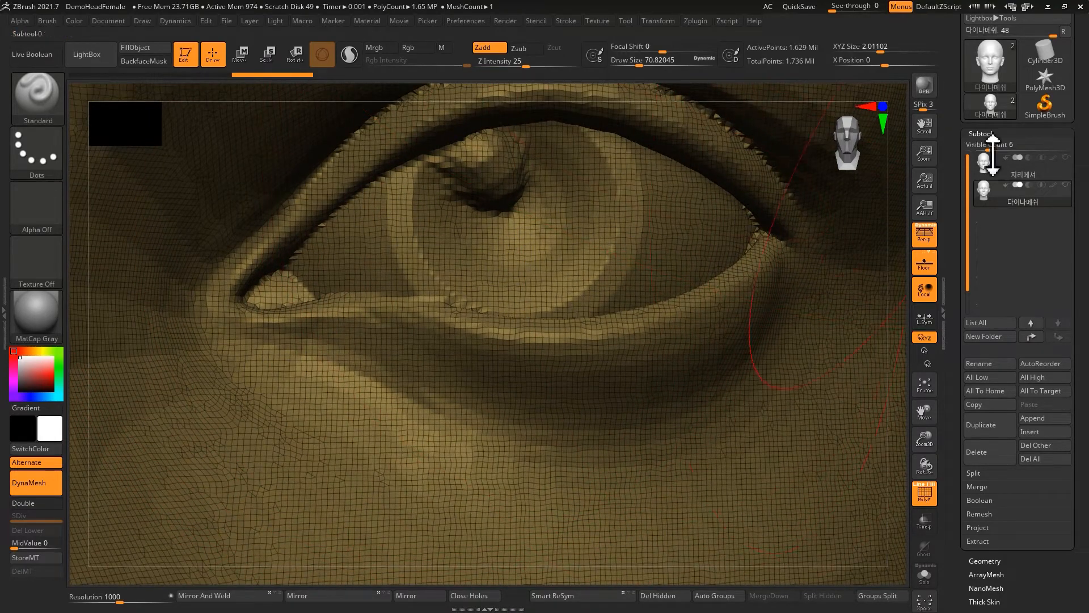
left_click(1013, 166)
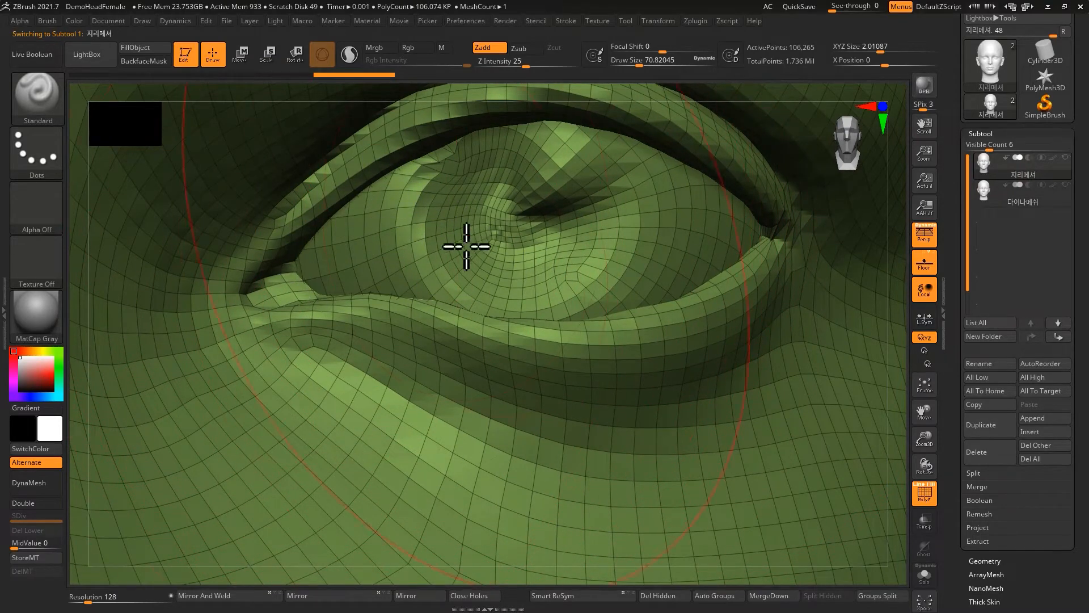
Examine the ZRemeshed head's edge flow around the eyes, nose, mouth and cheek.
right_click_drag(497, 306, 348, 236, "ctrl")
right_click_drag(462, 359, 431, 340)
right_click_drag(423, 336, 404, 407, "alt")
mouse_move(429, 341)
right_mouse_down("ctrl")
mouse_move(429, 354)
mouse_move(409, 284)
right_mouse_up("ctrl")
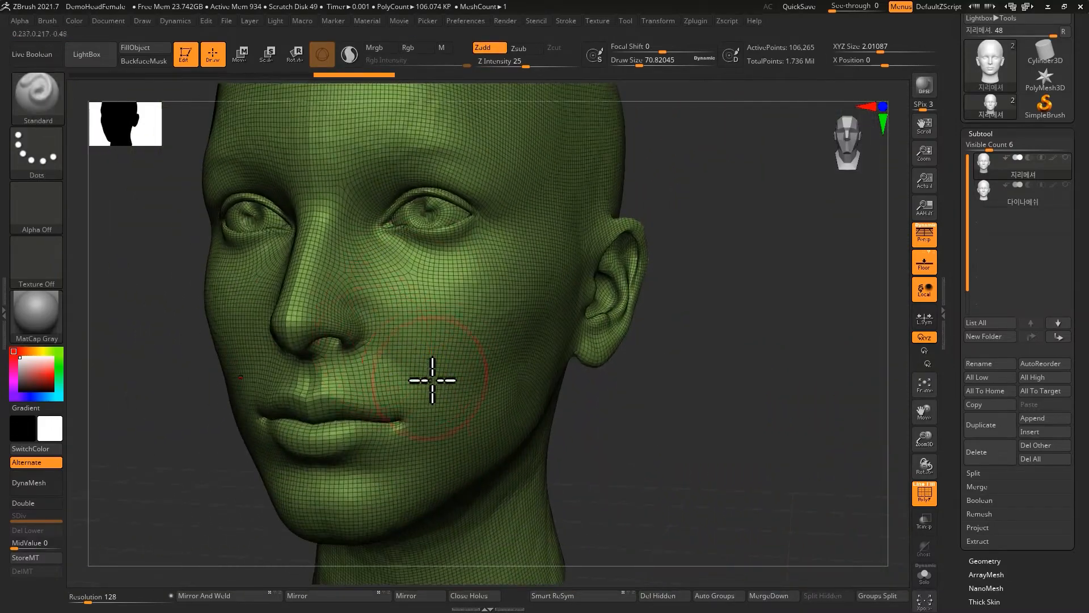
mouse_move(435, 375)
right_mouse_down("alt")
mouse_move(467, 346)
mouse_move(485, 270)
right_mouse_up("alt")
right_click_drag(402, 377, 417, 417, "ctrl")
right_click_drag(450, 374, 447, 545, "alt")
Compare the ear's topology on the DynaMesh subtool with the ear on the ZRemeshed subtool.
right_click_drag(496, 407, 641, 386)
left_click(992, 190)
mouse_move(474, 197)
right_mouse_down("ctrl")
mouse_move(513, 294)
mouse_move(461, 190)
right_mouse_up("ctrl")
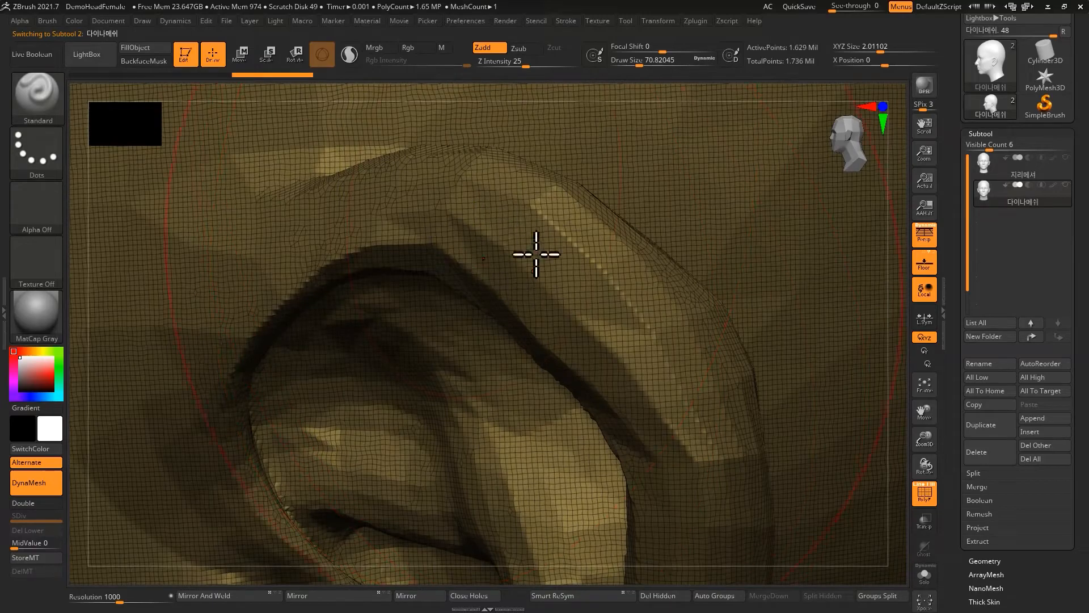
right_click_drag(539, 358, 536, 272, "ctrl")
right_click_drag(537, 326, 539, 241, "alt")
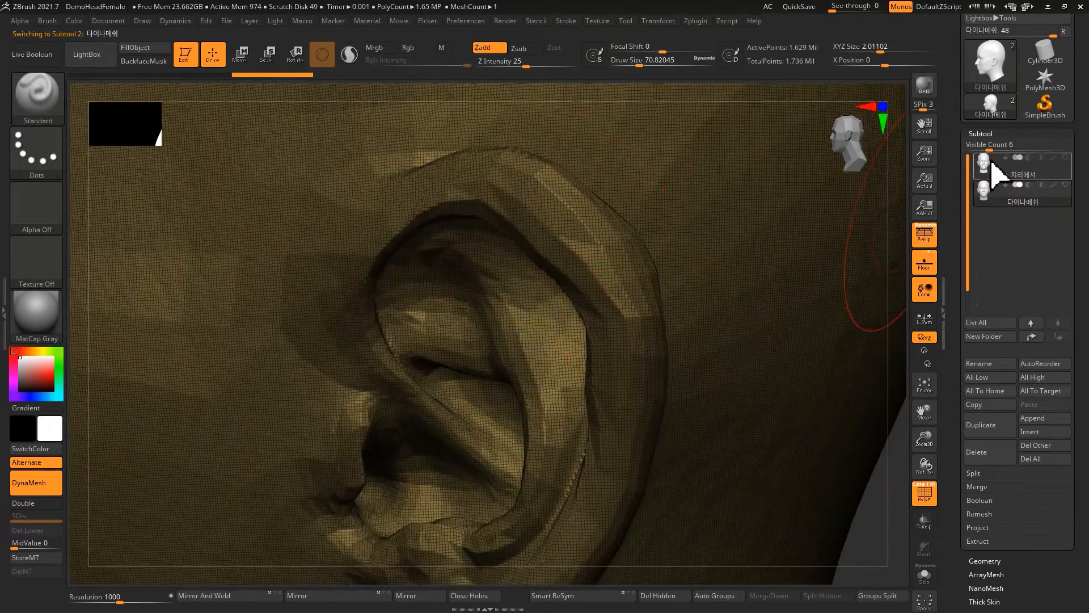
left_click(990, 166)
right_click_drag(439, 278, 552, 250, "alt")
mouse_move(474, 255)
right_mouse_down("ctrl")
mouse_move(469, 212)
mouse_move(485, 159)
right_mouse_up("ctrl")
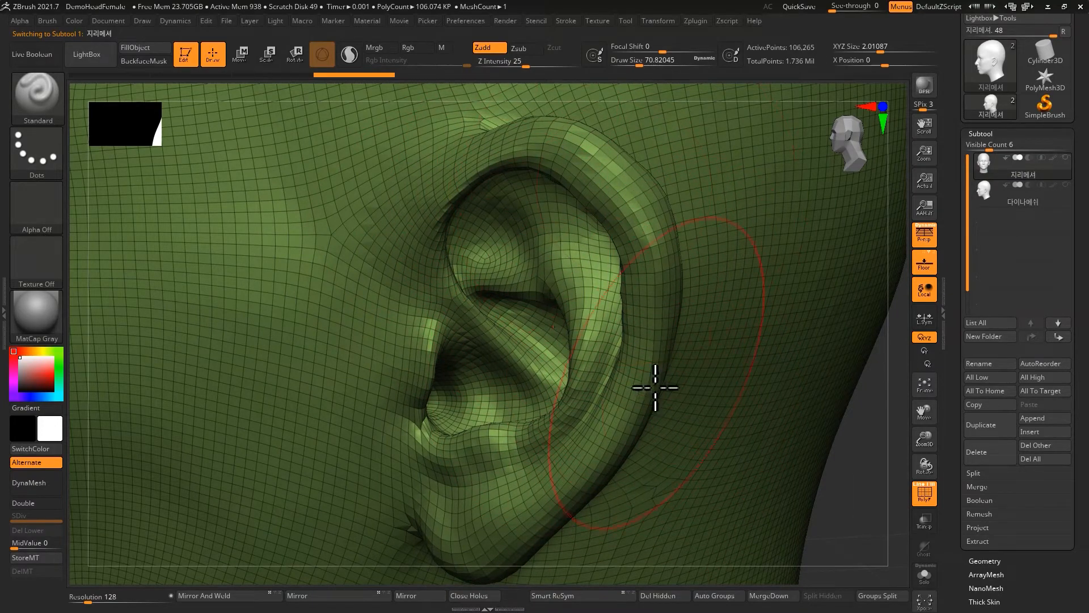
right_click_drag(462, 433, 428, 287, "ctrl")
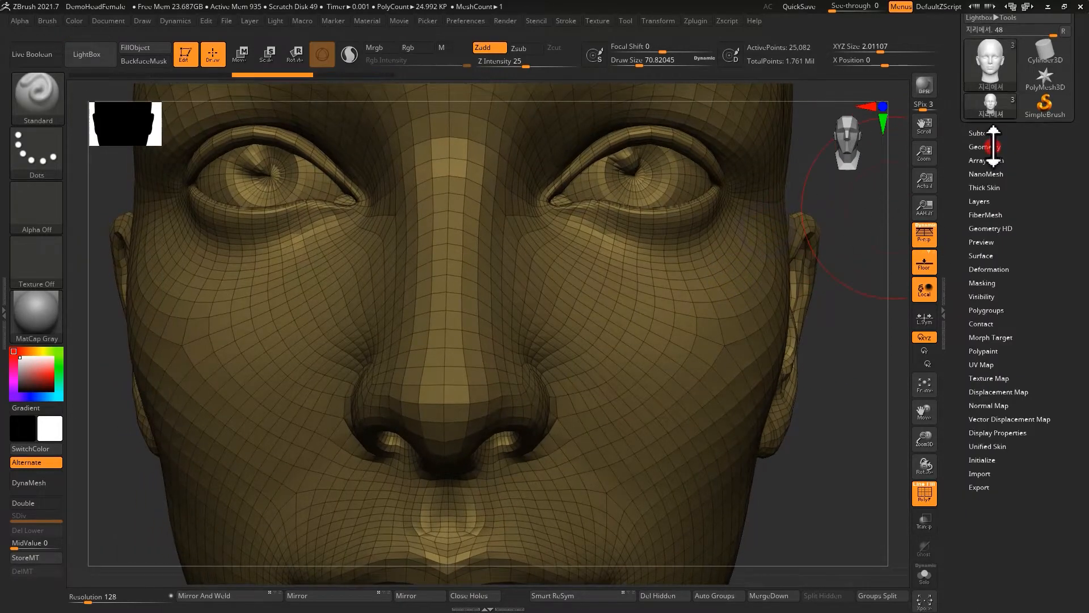
Expand the Geometry settings and set the draw size to about 2.6 for working on individual cheek polygons.
left_click(991, 146)
key("ctrl")
key("ctrl")
scroll(623, 323, "up", 10)
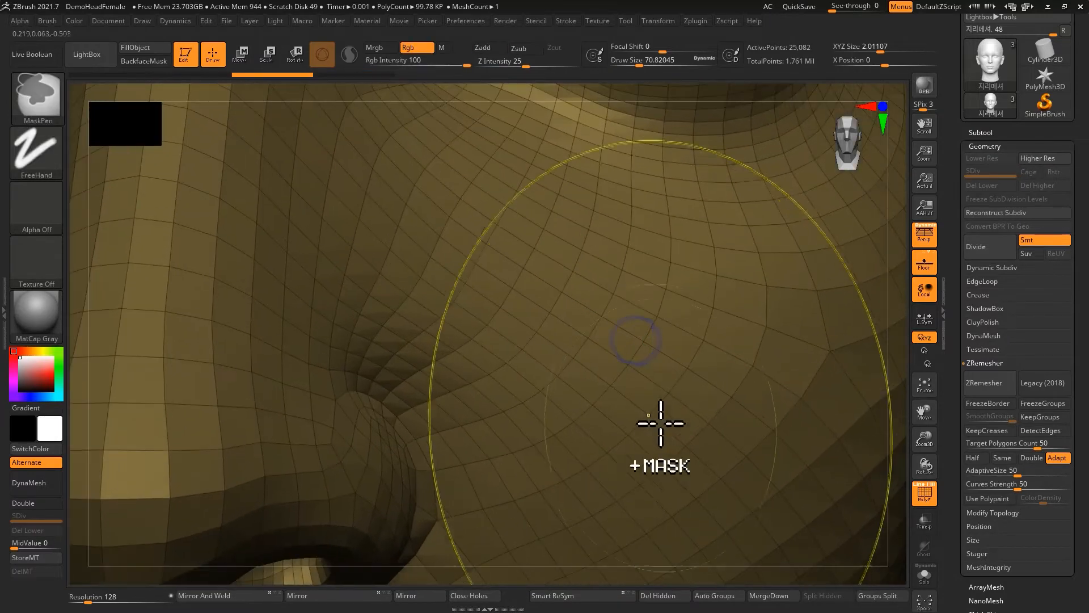
key("s")
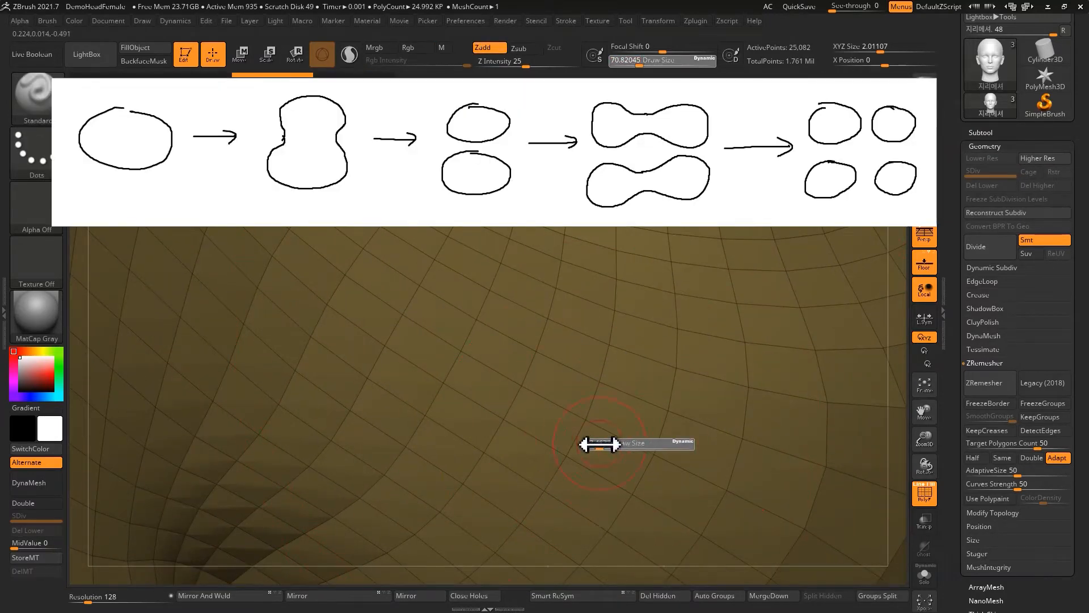
left_click_drag(600, 445, 593, 445)
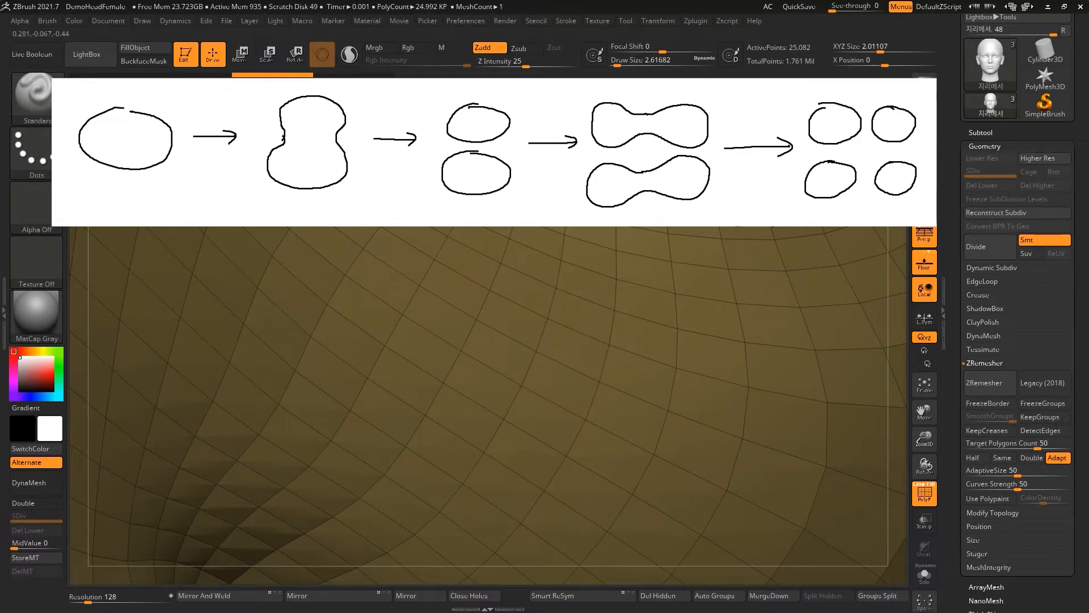
mouse_move(652, 389)
right_mouse_down("ctrl")
mouse_move(627, 360)
mouse_move(628, 433)
mouse_move(604, 471)
right_mouse_up("ctrl")
mouse_move(576, 377)
right_mouse_down("ctrl")
mouse_move(554, 369)
mouse_move(566, 411)
mouse_move(552, 359)
right_mouse_up("ctrl")
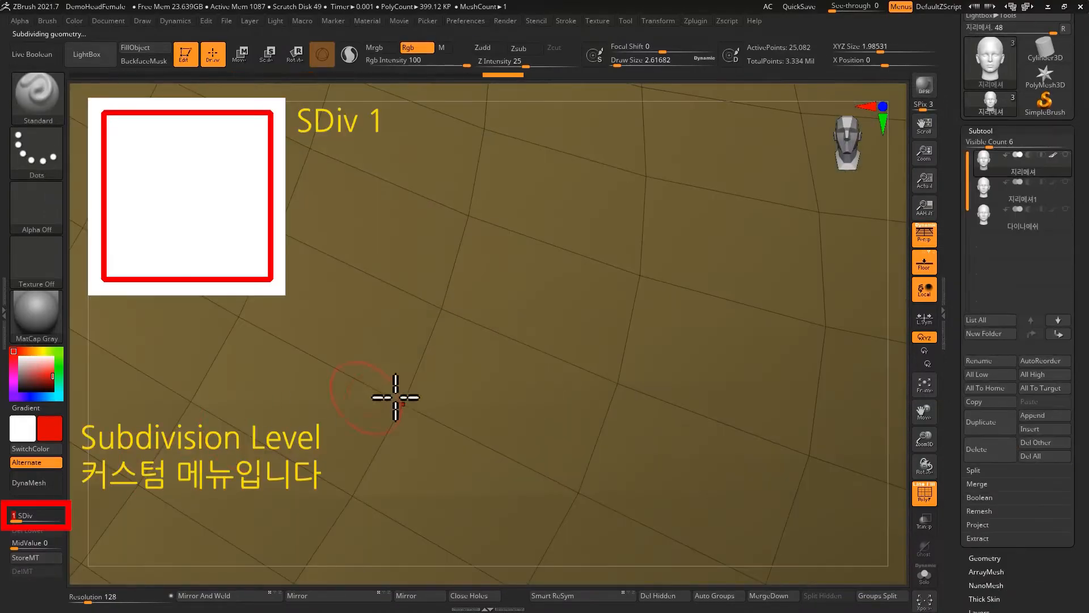
Step the head through subdivision levels 1, 2, 3 and 4 to compare how the painted cheek polygons split.
left_click(64, 516)
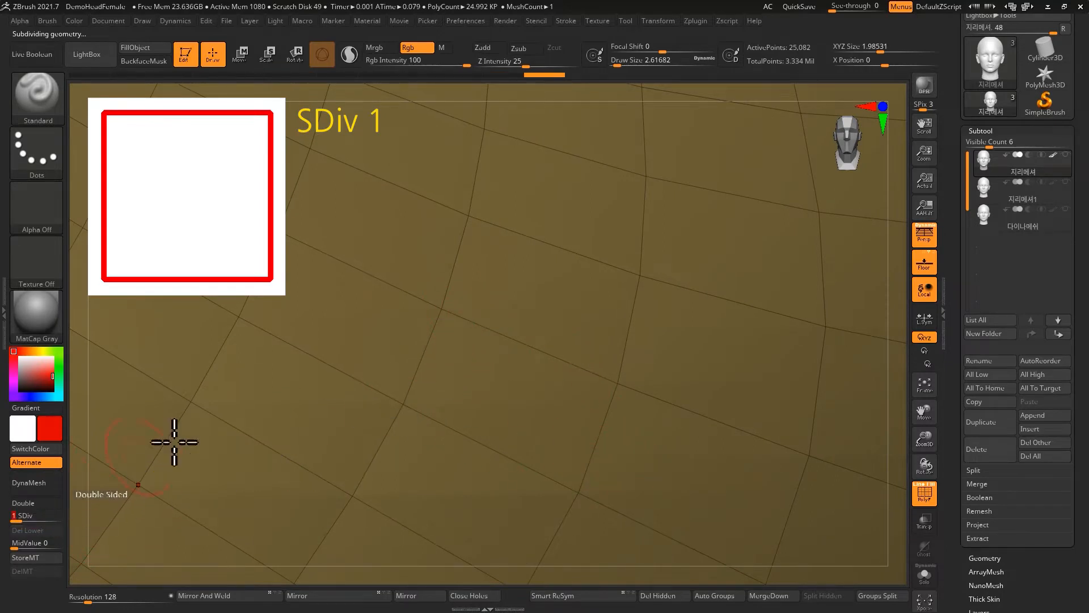
left_click_drag(37, 522, 34, 521)
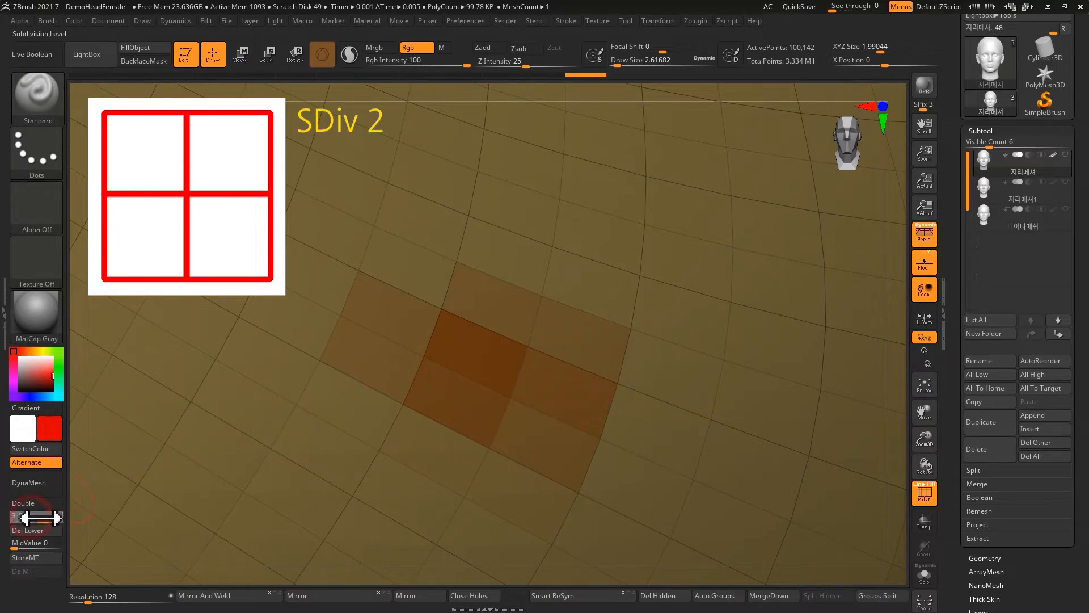
left_click_drag(41, 517, 44, 518)
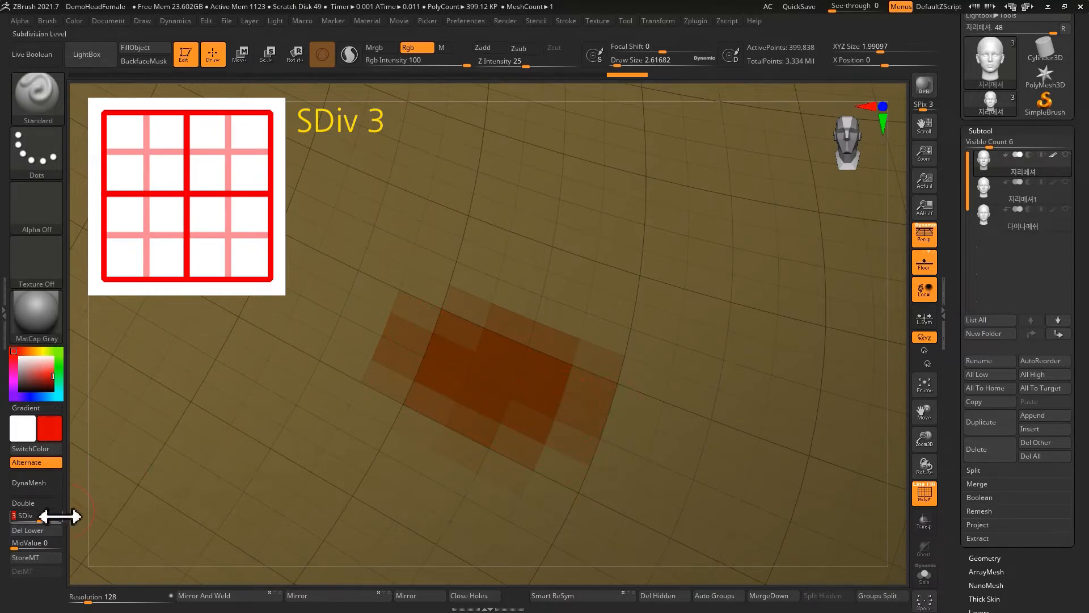
left_click_drag(59, 516, 85, 516)
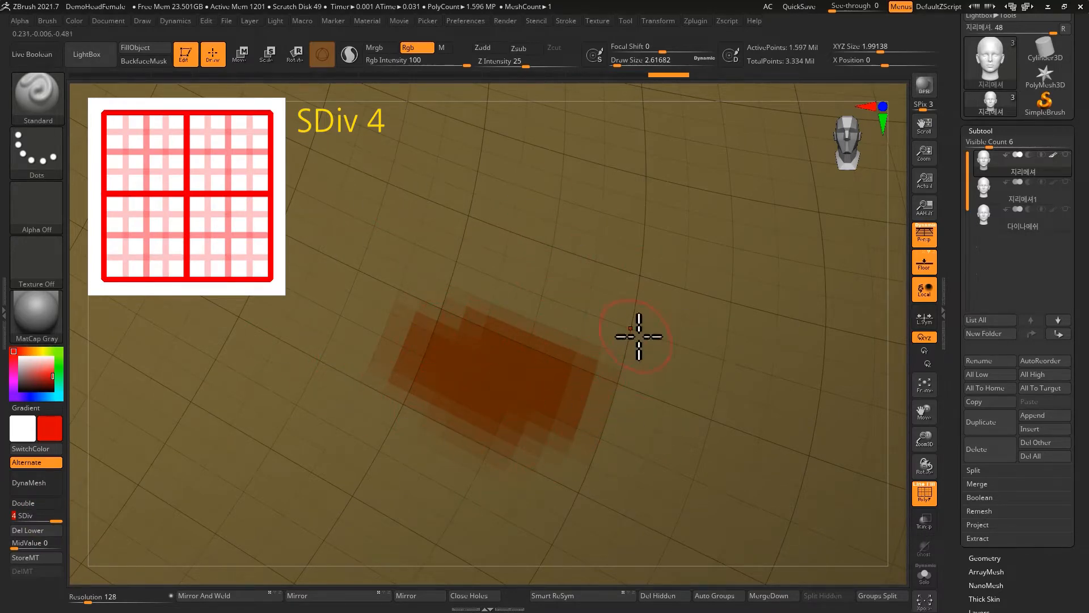
Hide the polygon wireframe and return the head to subdivision level 1.
mouse_move(584, 426)
right_mouse_down("ctrl")
mouse_move(466, 324)
mouse_move(515, 364)
mouse_move(691, 347)
right_mouse_up("ctrl")
left_click(924, 492)
left_click_drag(55, 520, 14, 520)
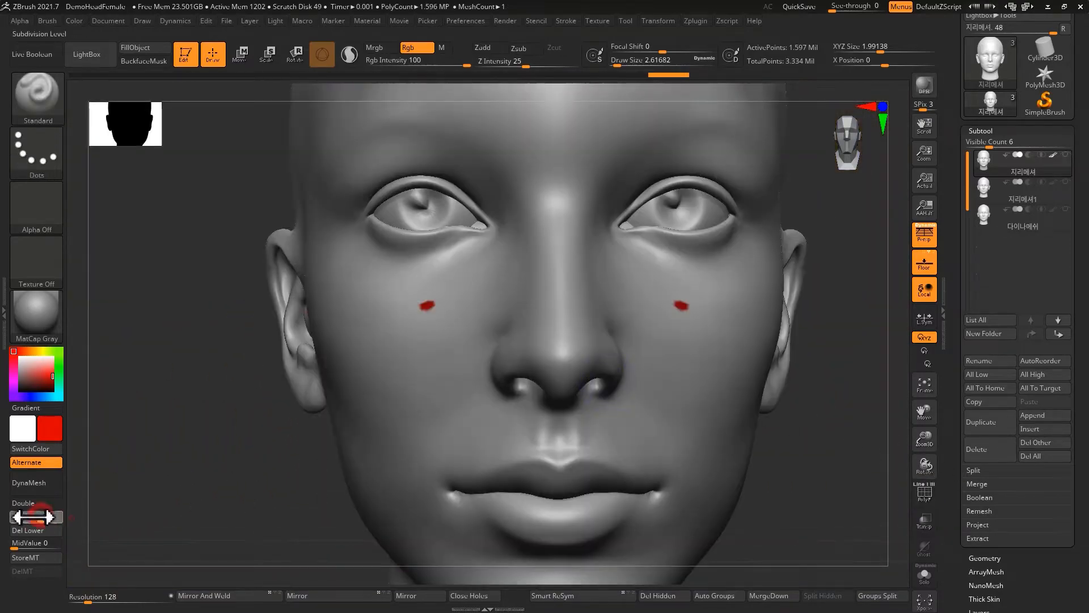
Paint a red stroke across the cheek of the low-resolution head with the Standard brush.
right_click_drag(584, 353, 580, 335, "ctrl")
right_click_drag(580, 334, 475, 374, "alt")
right_click_drag(488, 287, 525, 266, "ctrl")
right_click_drag(606, 336, 598, 430)
right_click_drag(533, 354, 558, 412, "alt")
mouse_move(509, 440)
left_mouse_down()
mouse_move(594, 452)
mouse_move(759, 397)
left_mouse_up()
mouse_move(572, 359)
right_mouse_down()
mouse_move(608, 386)
mouse_move(535, 382)
right_mouse_up()
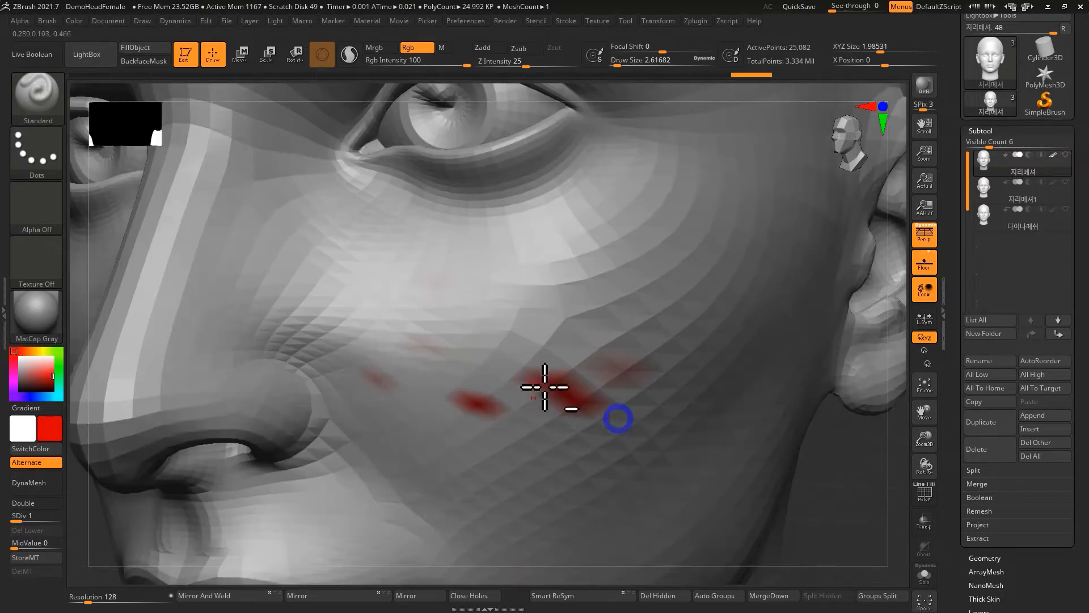
Set the draw size to about 6.6 and examine the red paint on the faceted cheek up close.
right_click_drag(574, 416, 566, 408)
right_click_drag(399, 357, 446, 372, "ctrl")
mouse_move(533, 391)
right_mouse_down()
mouse_move(595, 389)
mouse_move(545, 402)
right_mouse_up()
right_click_drag(550, 406, 581, 444, "ctrl")
key("s")
left_click(577, 454)
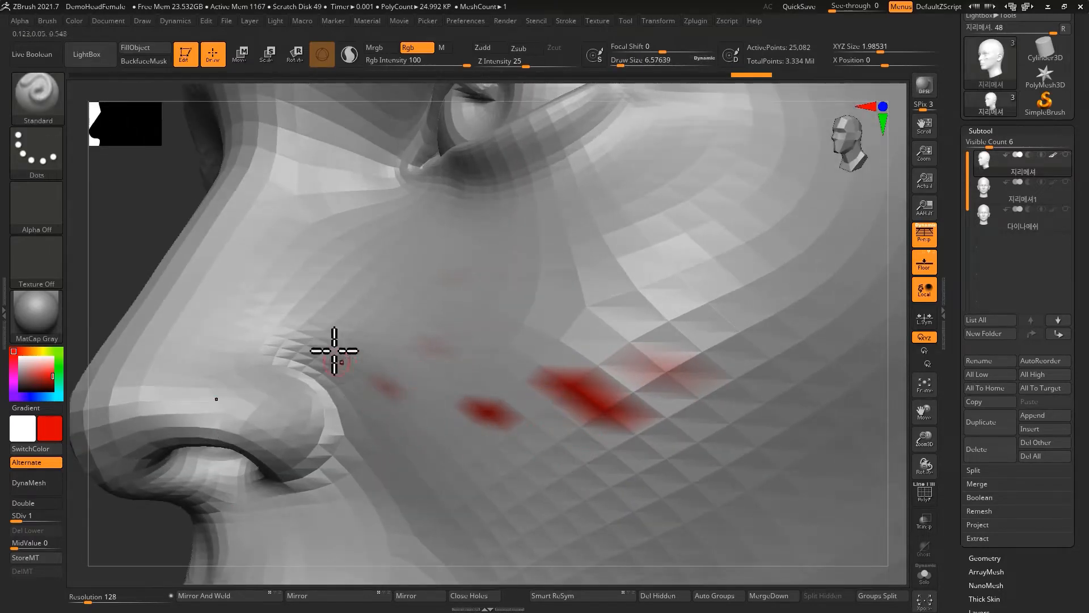
mouse_move(720, 361)
right_mouse_down("ctrl")
mouse_move(505, 367)
mouse_move(516, 401)
mouse_move(650, 417)
right_mouse_up("ctrl")
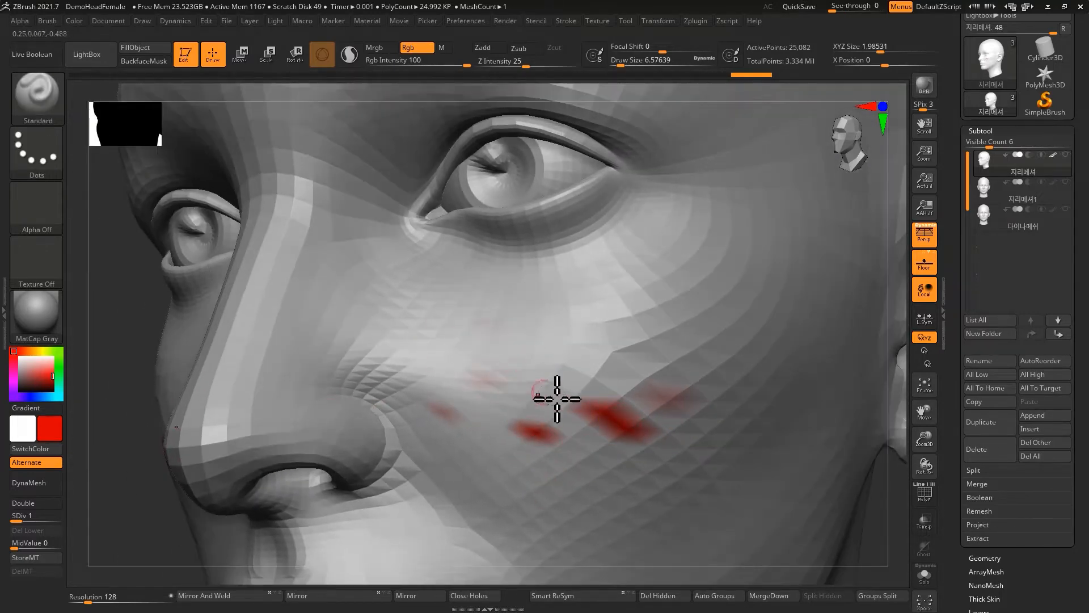
Set the draw size to about 1.5, enable Zadd and turn off Rgb for the Standard brush.
left_click(489, 47)
key("s")
left_click(523, 465)
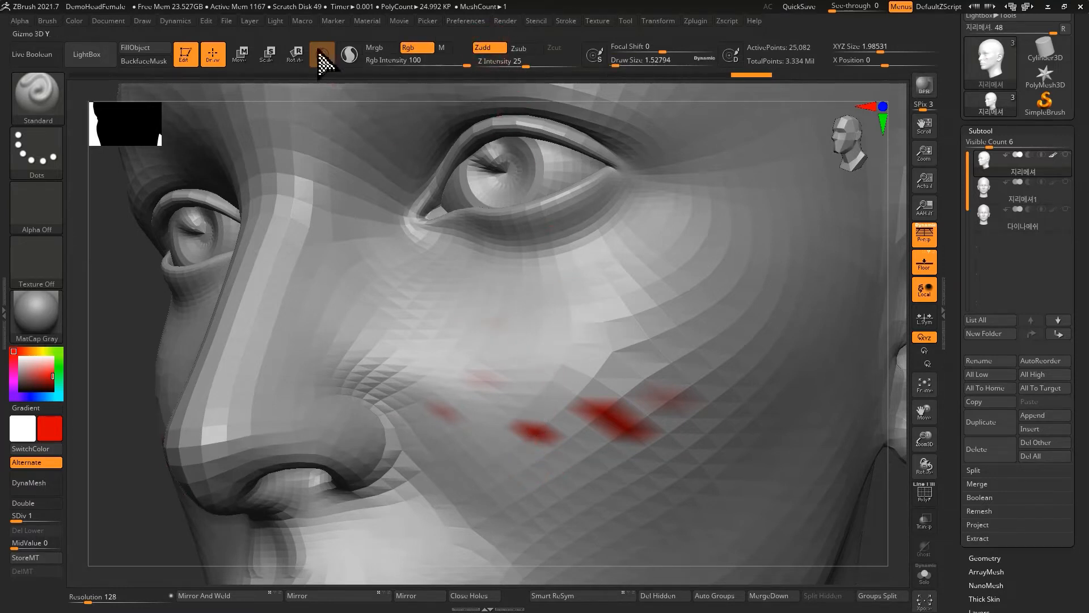
left_click(408, 48)
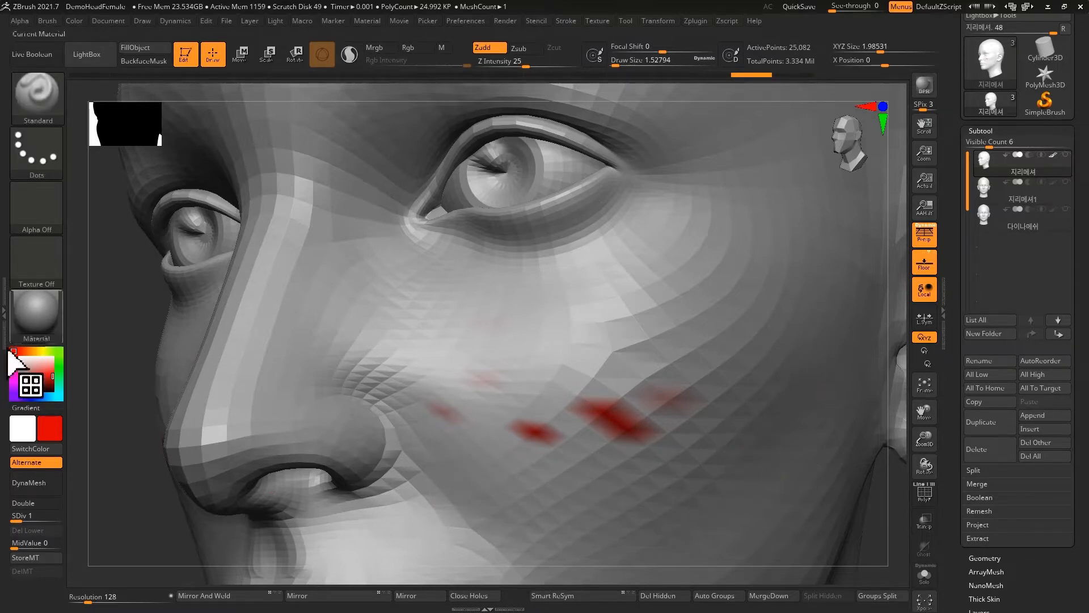
Raise the head to subdivision level 2 and paint a colour-only red stroke across the cheek toward the temple.
left_click(29, 520)
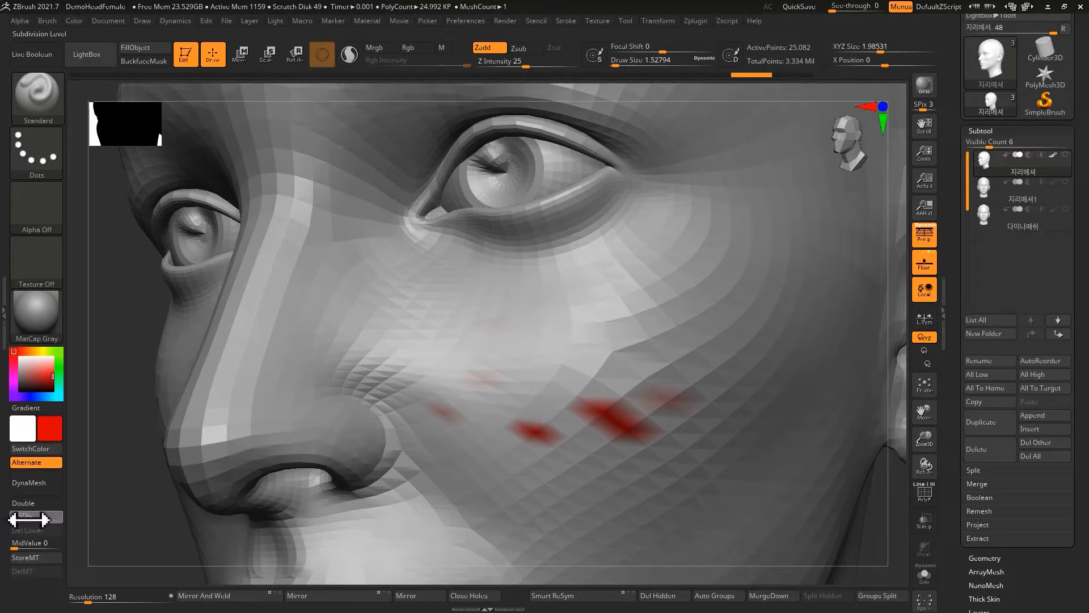
left_click_drag(29, 520, 145, 487)
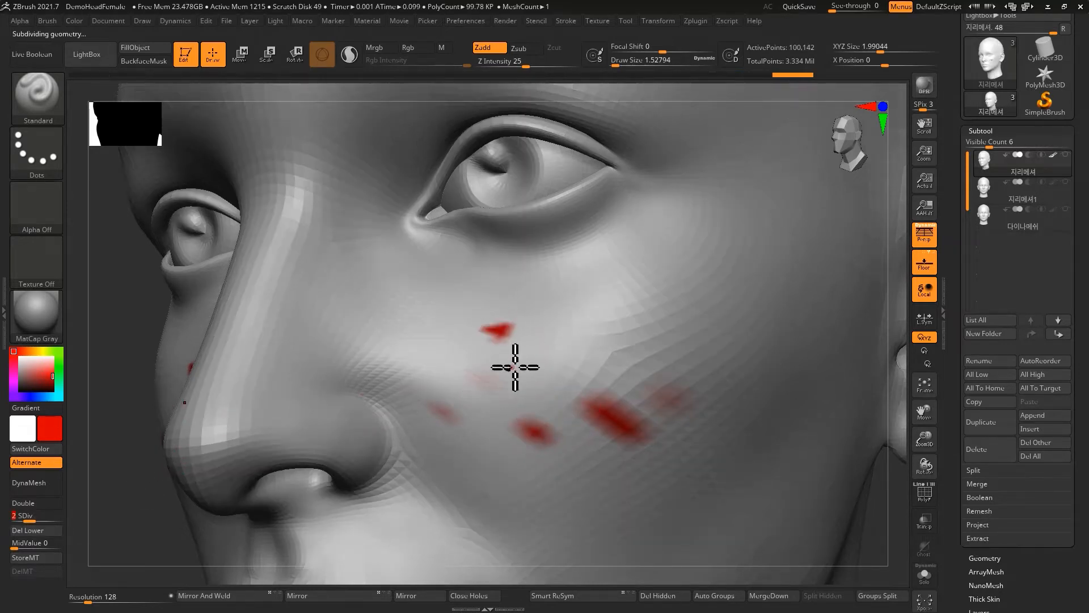
left_click(488, 47)
mouse_move(451, 399)
left_mouse_down()
mouse_move(469, 370)
mouse_move(747, 326)
mouse_move(836, 264)
left_mouse_up()
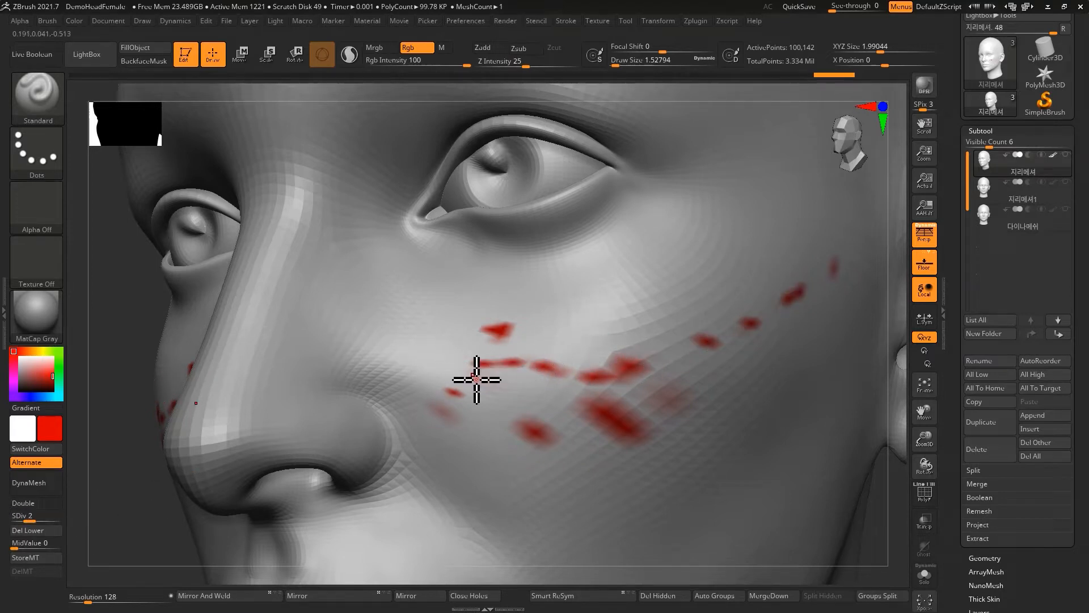
Raise the head to subdivision level 3 and paint another red stroke across the cheek above the earlier ones.
key("alt")
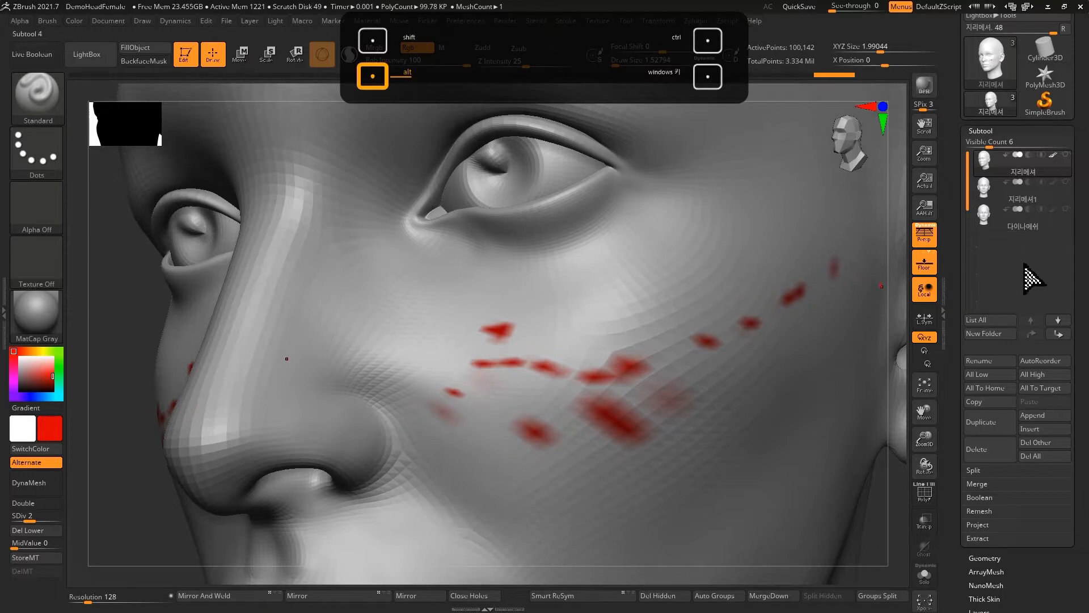
mouse_move(990, 177)
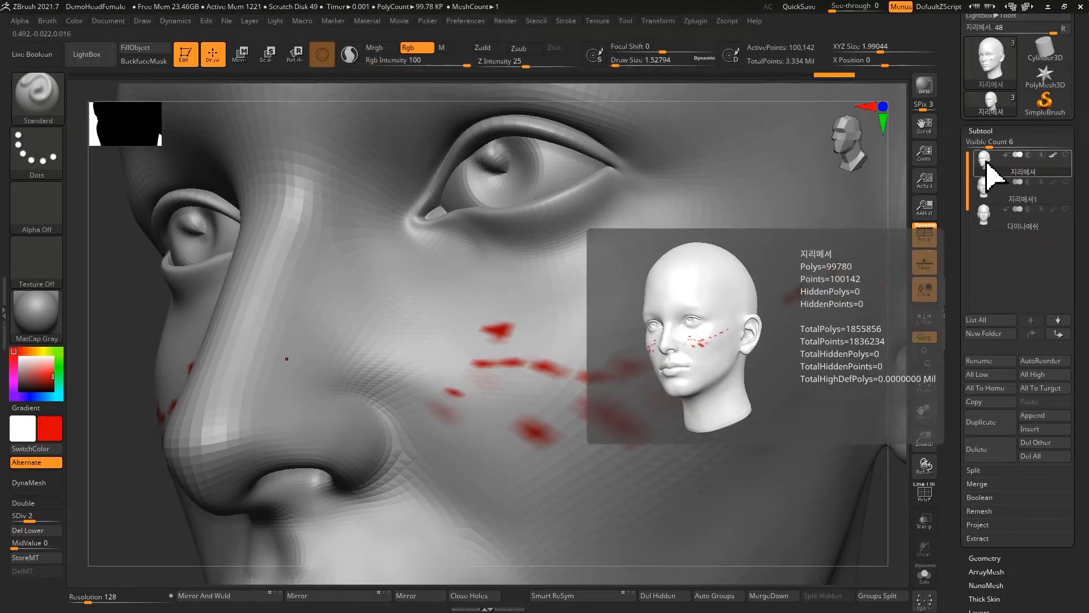
mouse_move(990, 65)
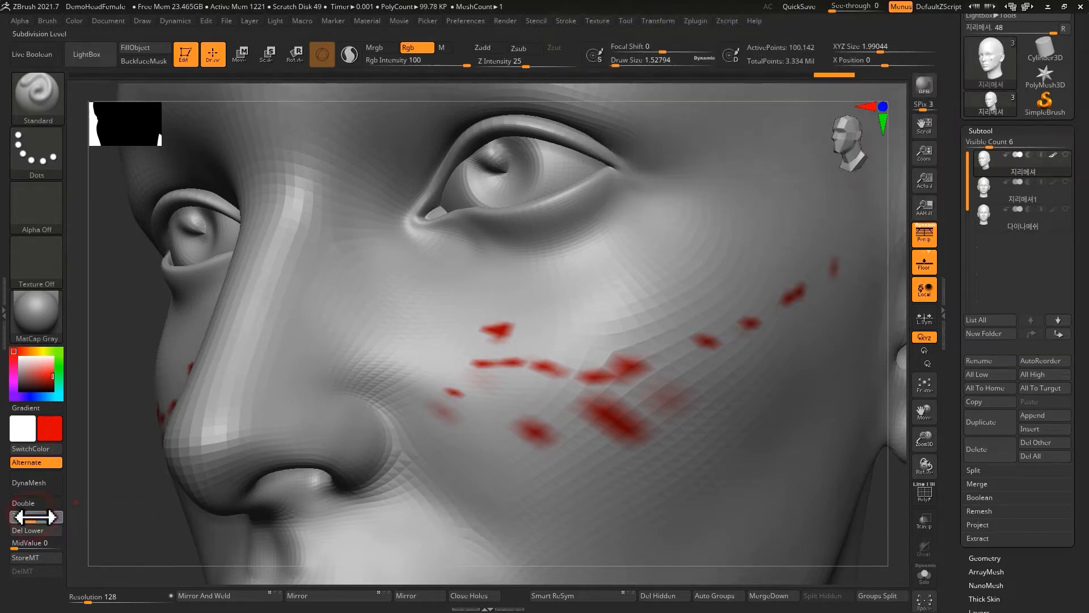
left_click_drag(41, 517, 44, 517)
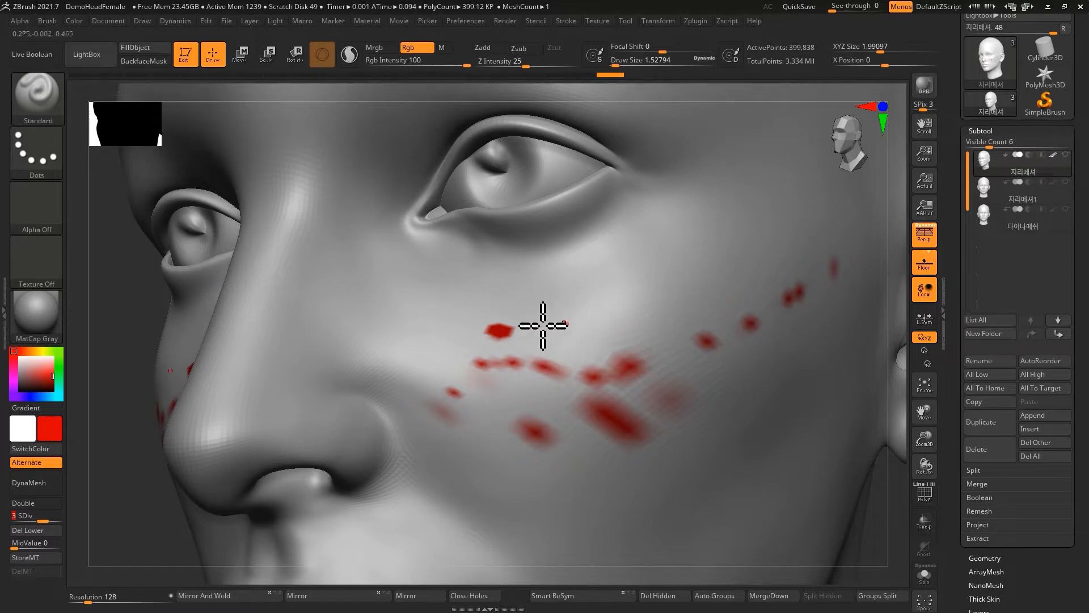
right_click_drag(540, 359, 527, 326, "ctrl")
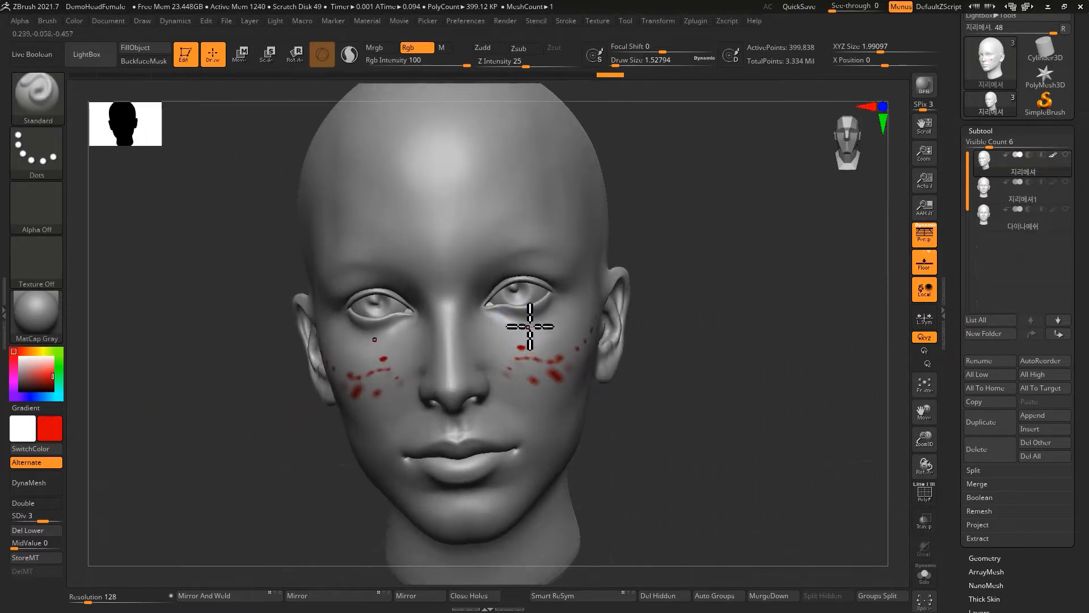
mouse_move(607, 291)
right_mouse_down()
mouse_move(513, 328)
mouse_move(562, 402)
mouse_move(526, 466)
right_mouse_up()
right_click_drag(520, 383, 463, 319, "alt")
right_click_drag(488, 328, 500, 347, "ctrl")
right_click_drag(470, 309, 507, 334, "alt")
mouse_move(480, 319)
left_mouse_down()
mouse_move(615, 297)
mouse_move(811, 195)
left_mouse_up()
mouse_move(604, 333)
right_mouse_down("ctrl")
mouse_move(494, 347)
mouse_move(544, 347)
mouse_move(535, 341)
right_mouse_up("ctrl")
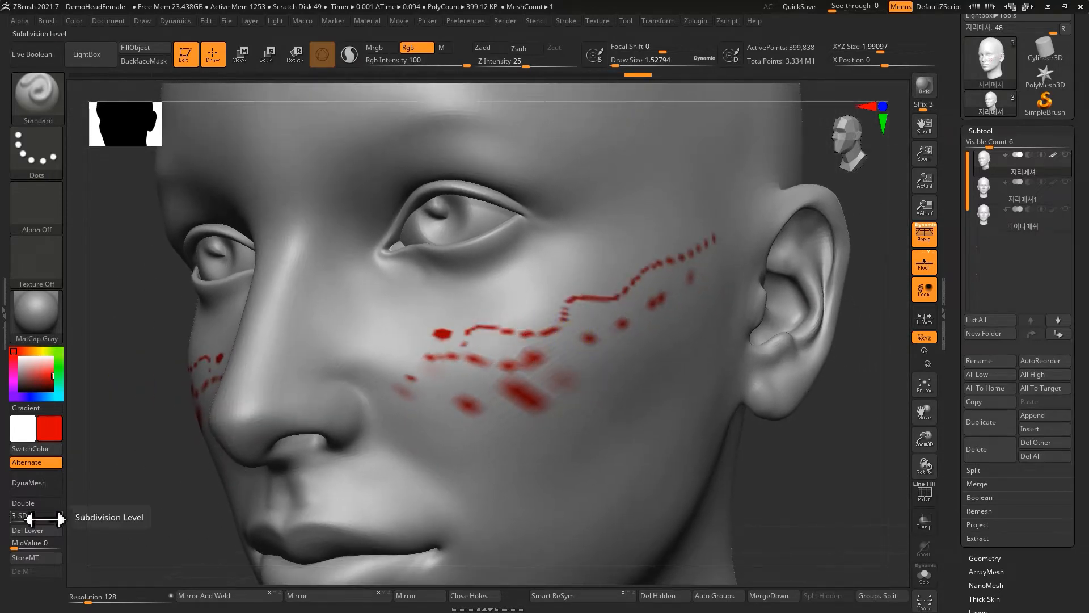
Raise the head to subdivision level 4 and paint a wavy red line across the lower cheek.
left_click_drag(50, 520, 64, 519)
mouse_move(409, 502)
left_mouse_down()
mouse_move(493, 492)
mouse_move(692, 378)
left_mouse_up()
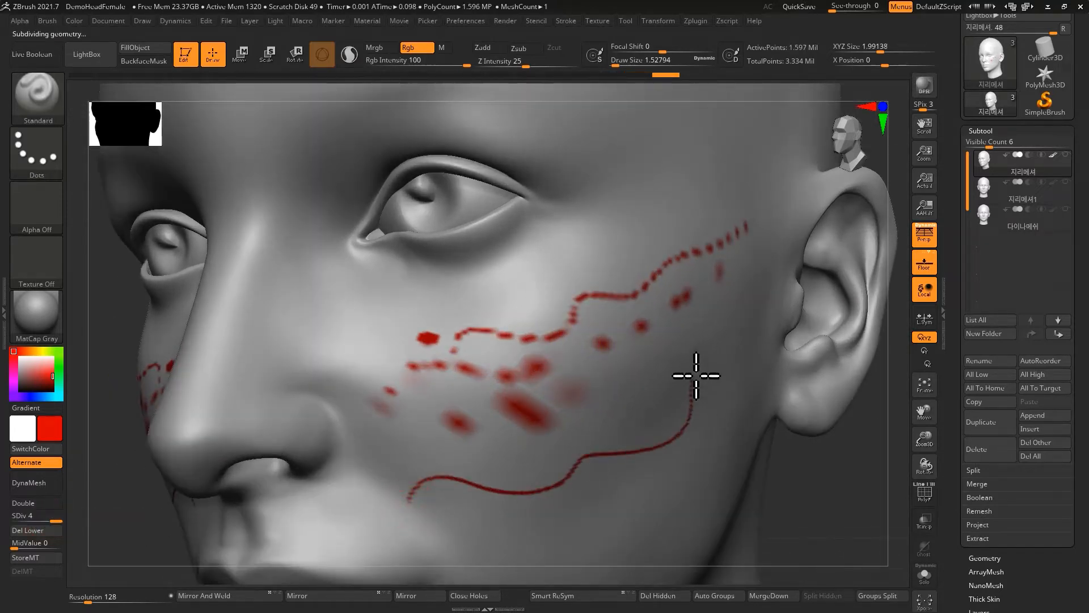
mouse_move(685, 214)
right_mouse_down("ctrl")
mouse_move(513, 348)
mouse_move(496, 314)
mouse_move(679, 236)
right_mouse_up("ctrl")
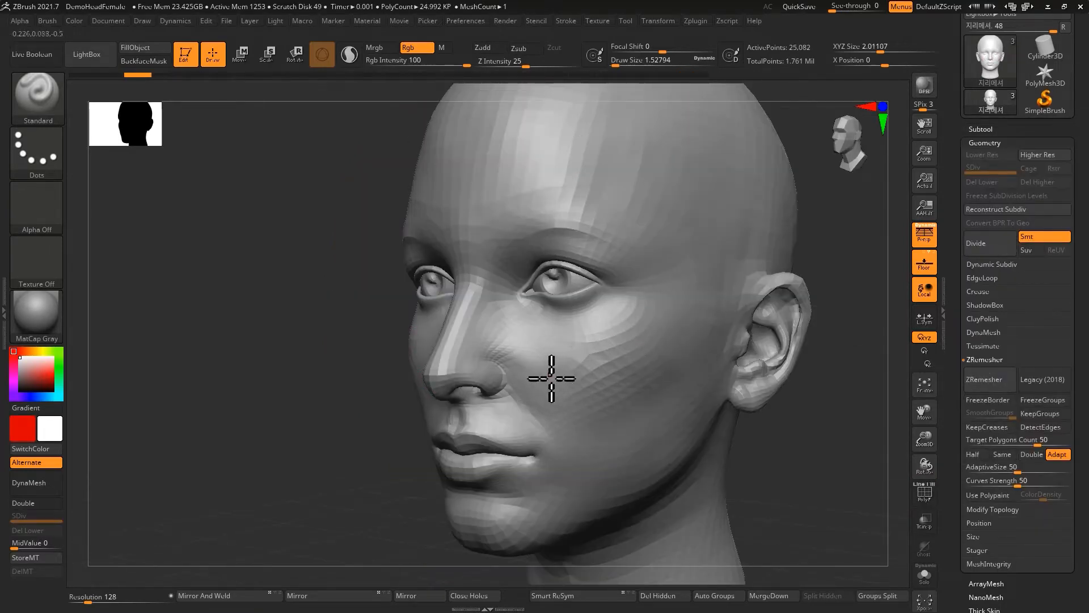
Switch the paint colour to red and dab five spots on the cheek of the head without subdivision levels.
key("v")
left_click(540, 347)
left_click(599, 362)
left_click(670, 376)
left_click(681, 353)
left_click(515, 366)
Set the draw size to about 39 and pull the outer brow outward with the Move brush.
key("s")
left_click_drag(554, 366, 561, 366)
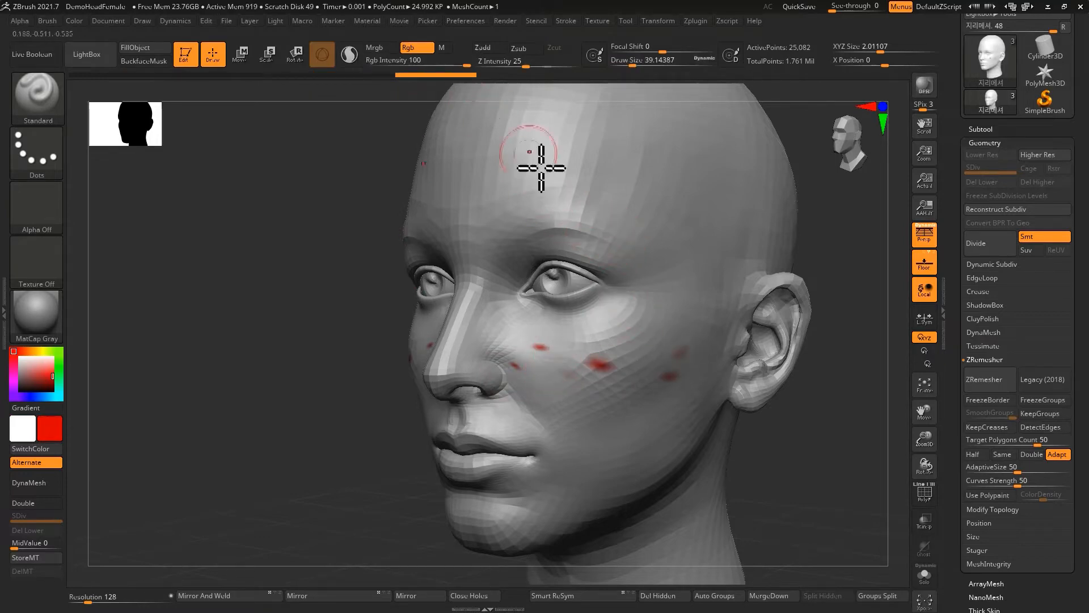
key("b")
key("m")
key("v")
left_click_drag(617, 261, 703, 260)
Show the polygon wireframe and examine the stretched polygons of the pulled-out brow up close.
right_click_drag(584, 218, 527, 245)
mouse_move(528, 246)
right_mouse_down("ctrl")
mouse_move(506, 282)
mouse_move(503, 352)
right_mouse_up("ctrl")
right_click_drag(690, 270, 541, 306, "alt")
mouse_move(541, 306)
right_mouse_down("ctrl")
mouse_move(554, 331)
mouse_move(615, 375)
right_mouse_up("ctrl")
left_click(925, 494)
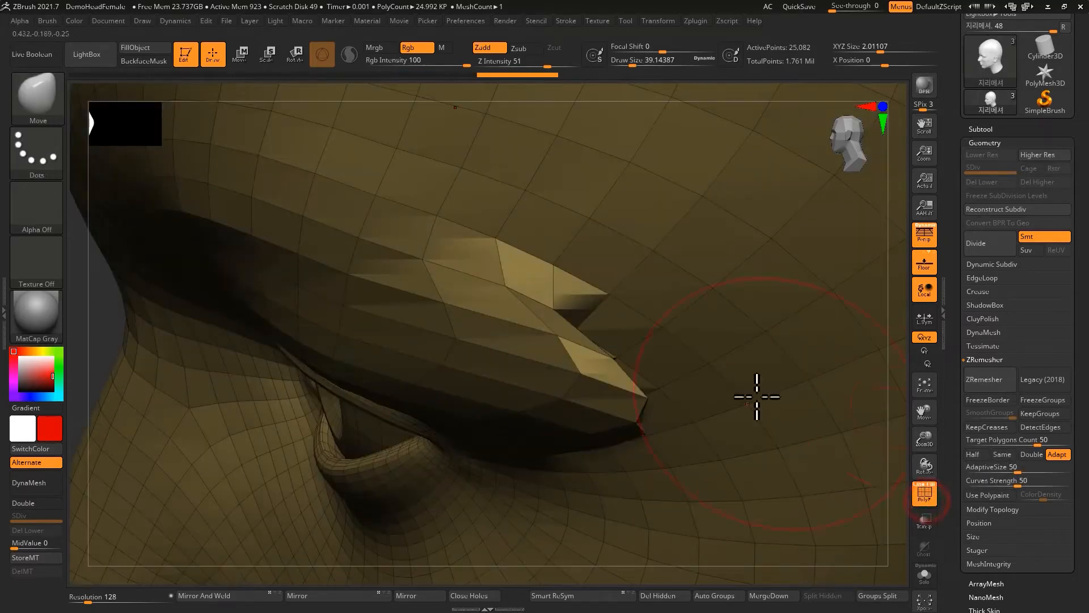
right_click_drag(754, 394, 499, 268, "ctrl")
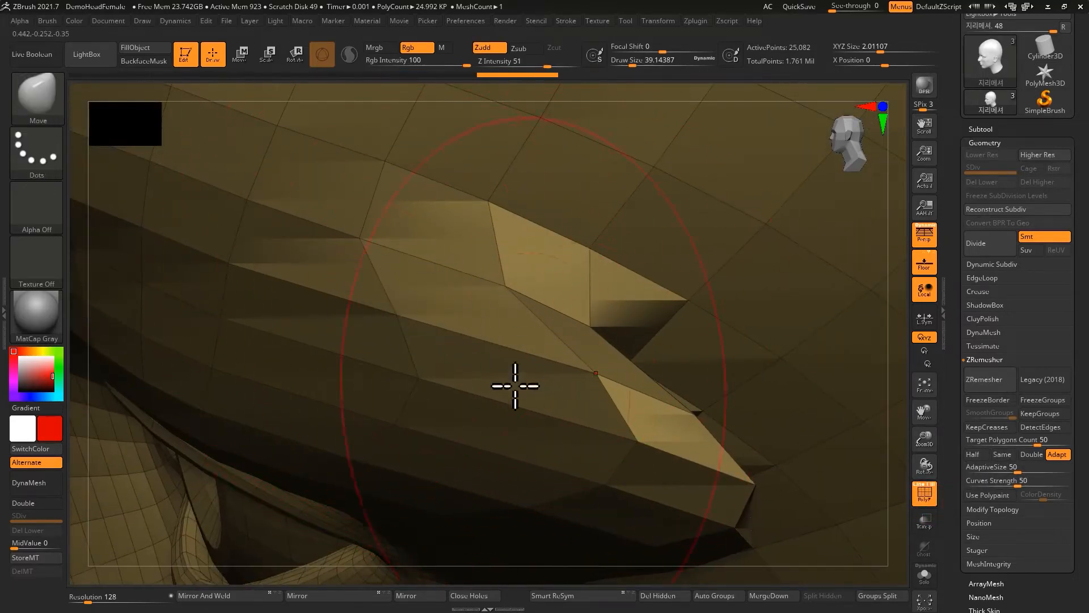
right_click_drag(528, 360, 638, 338, "ctrl")
Undo the brow pull and hide the polygon wireframe.
key("ctrl+z")
left_click(928, 500)
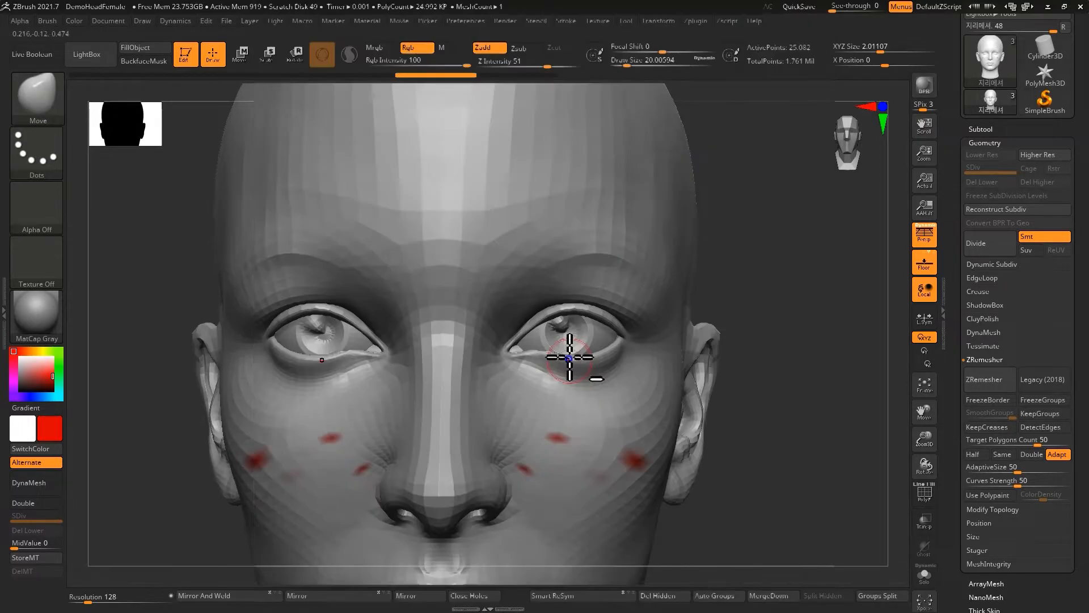
right_click_drag(570, 357, 582, 296, "alt")
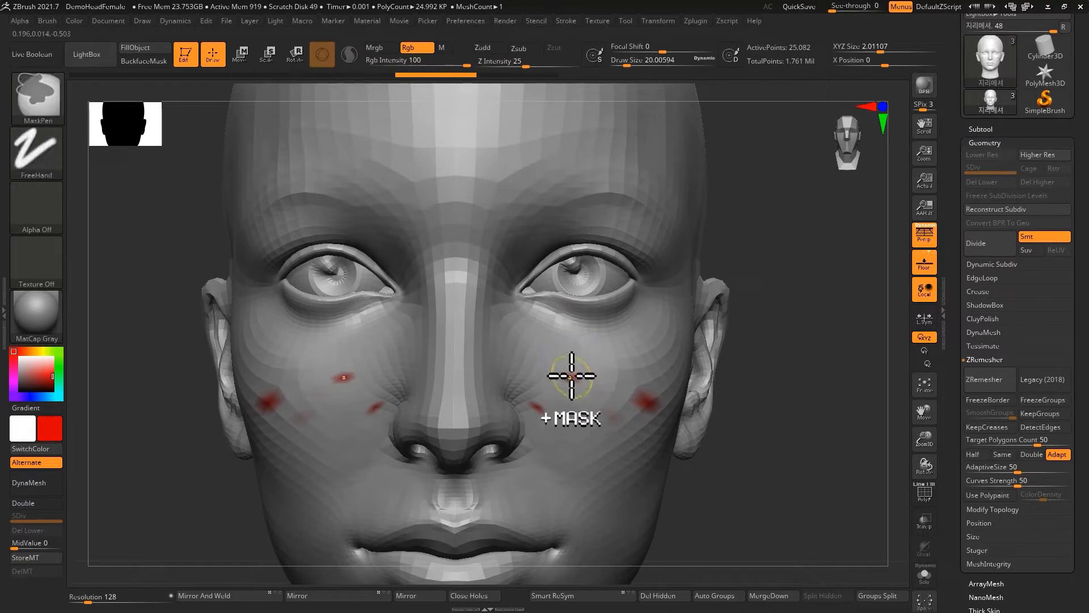
mouse_move(590, 347)
right_mouse_down("ctrl")
mouse_move(591, 313)
mouse_move(613, 319)
mouse_move(569, 389)
mouse_move(535, 376)
right_mouse_up("ctrl")
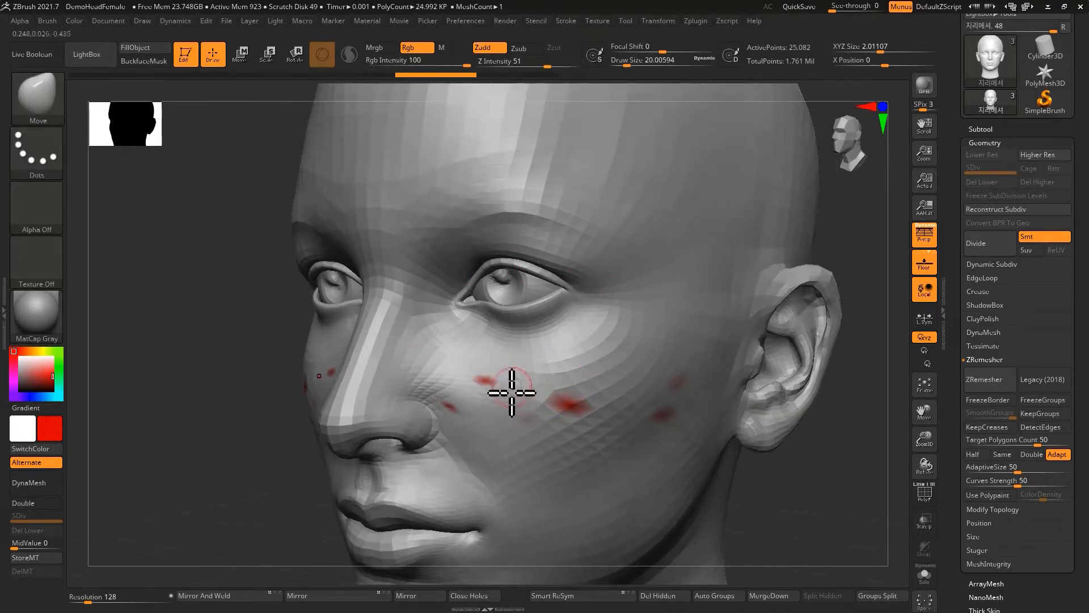
Try smoothing the red-painted cheek below the eye with the Smooth brush, and undo the stroke.
mouse_move(1016, 61)
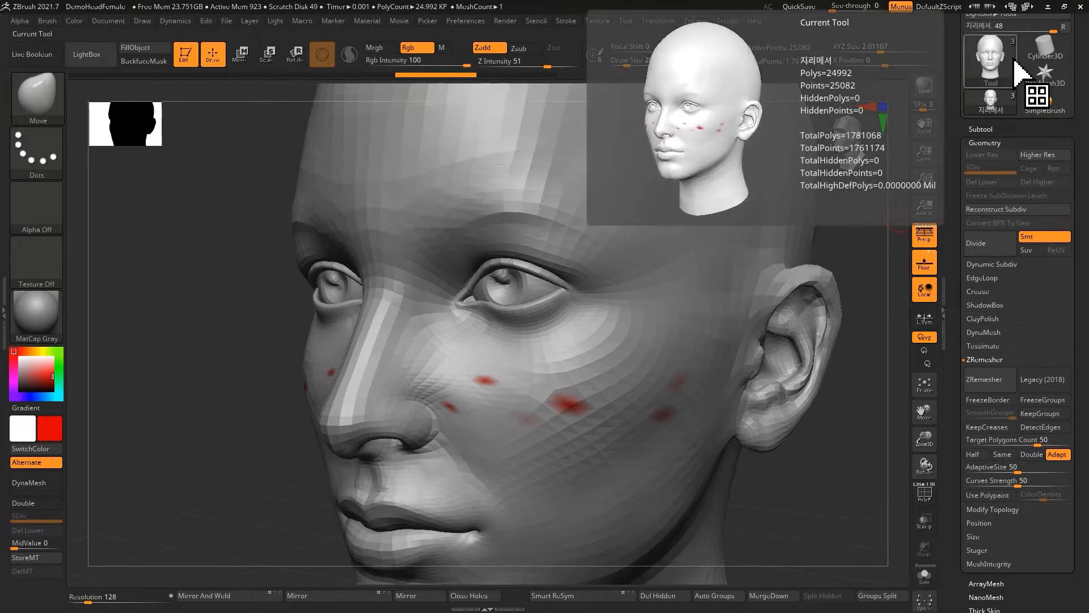
mouse_move(503, 341)
left_mouse_down("shift")
mouse_move(596, 433)
mouse_move(494, 413)
mouse_move(566, 381)
mouse_move(635, 433)
mouse_move(579, 345)
mouse_move(554, 421)
left_mouse_up("shift")
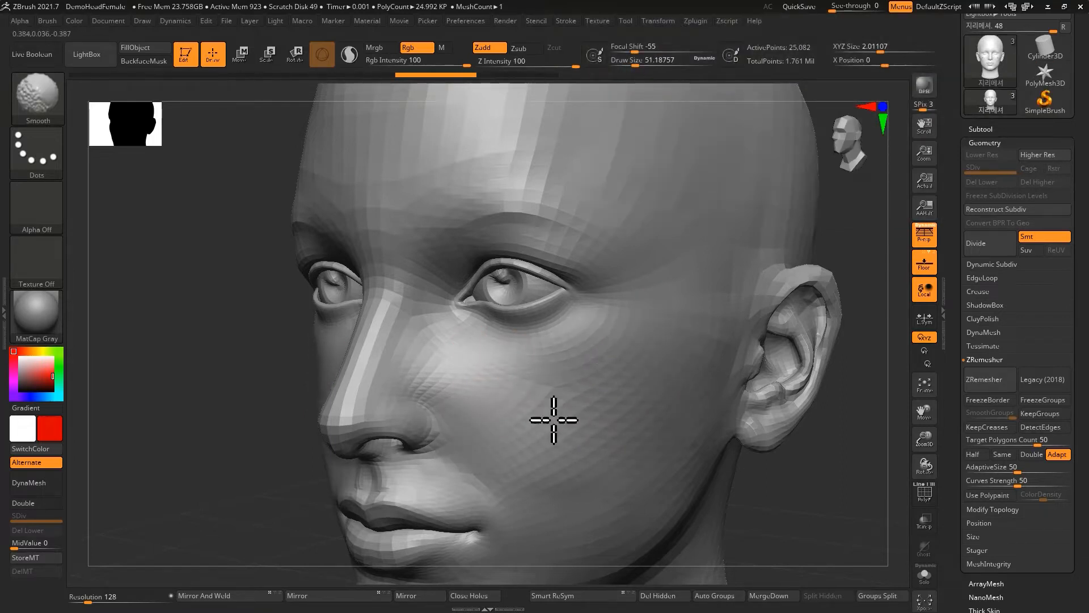
key("ctrl+z")
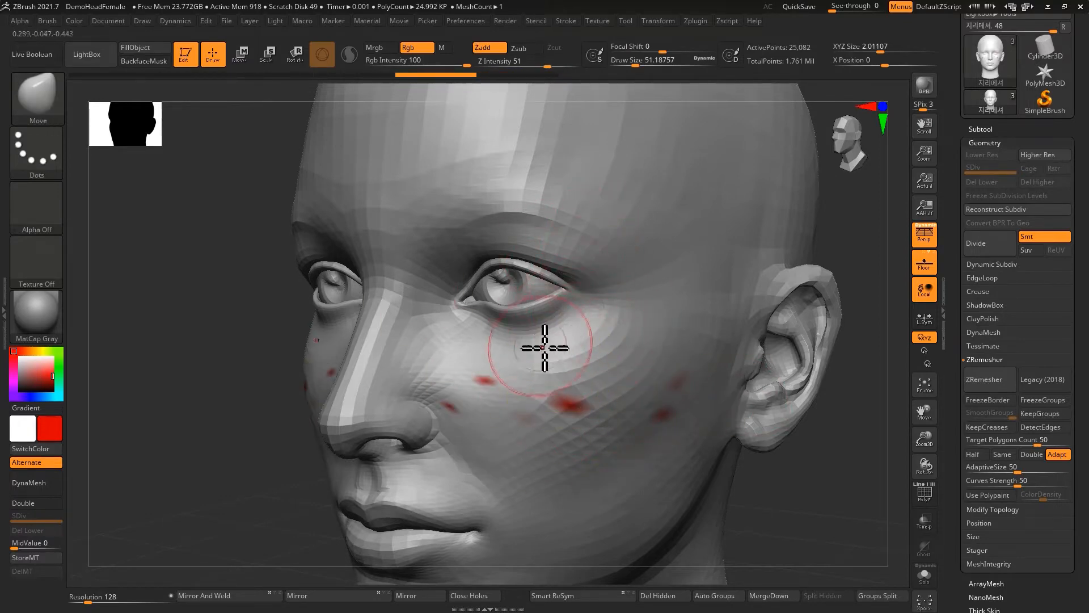
Smooth over the red paint dabs on the cheek with the Smooth brush.
right_click_drag(571, 340, 576, 341)
mouse_move(526, 397)
right_mouse_down("ctrl")
mouse_move(493, 345)
mouse_move(445, 318)
mouse_move(467, 376)
right_mouse_up("ctrl")
mouse_move(467, 377)
left_mouse_down("shift")
mouse_move(450, 350)
mouse_move(596, 397)
mouse_move(553, 372)
left_mouse_up("shift")
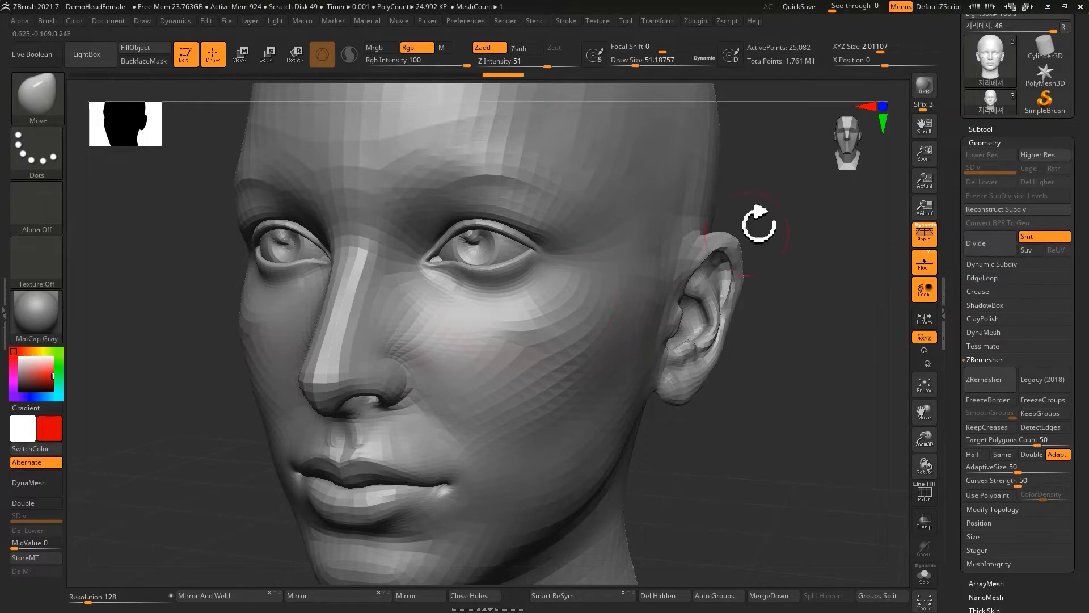
Smooth across the cheek toward the ear and divide the head to subdivision level 2.
mouse_move(501, 328)
left_mouse_down("shift")
mouse_move(617, 255)
mouse_move(510, 373)
mouse_move(706, 323)
left_mouse_up("shift")
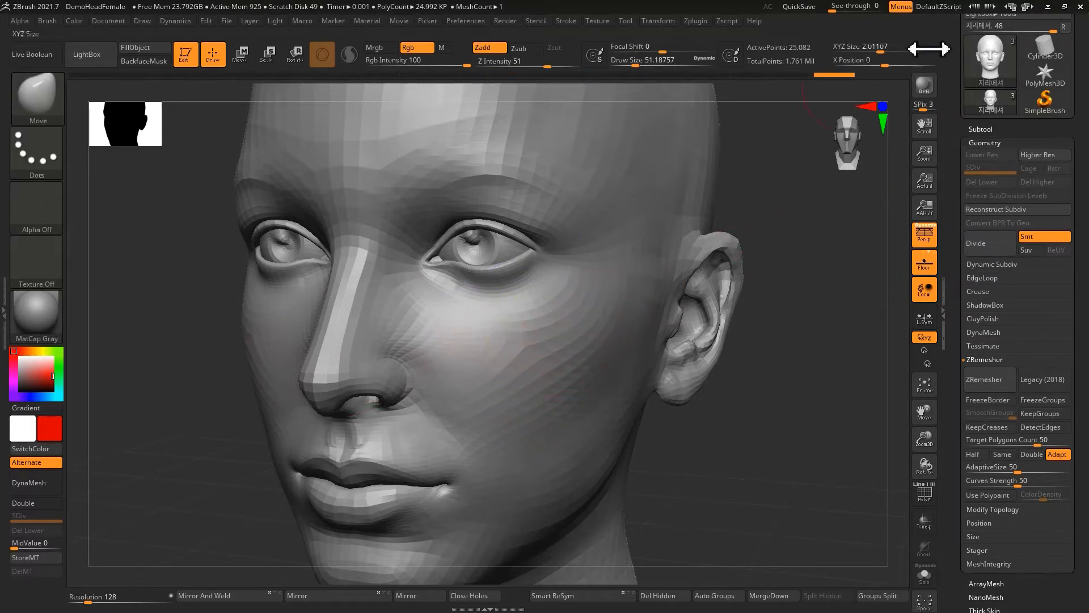
key("f")
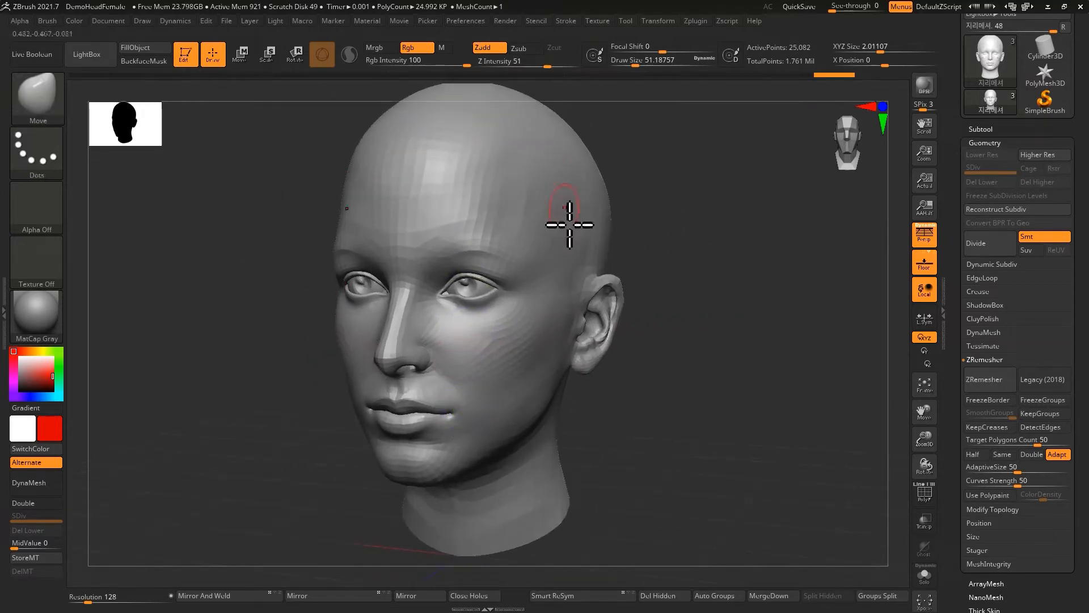
mouse_move(492, 366)
right_mouse_down()
mouse_move(457, 426)
mouse_move(469, 384)
mouse_move(539, 370)
mouse_move(652, 382)
mouse_move(584, 379)
right_mouse_up()
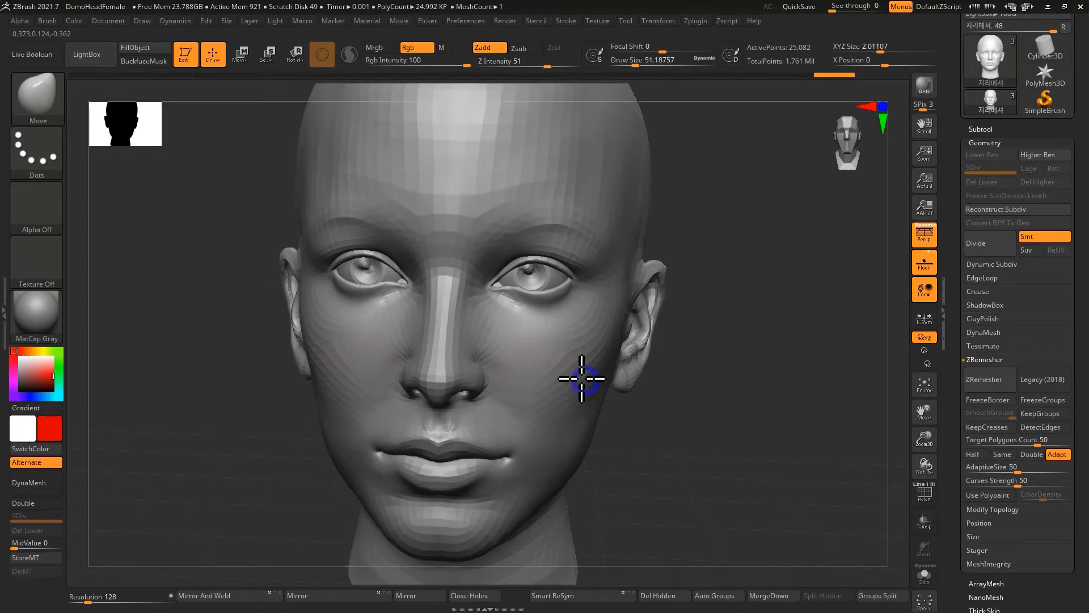
left_click(997, 254)
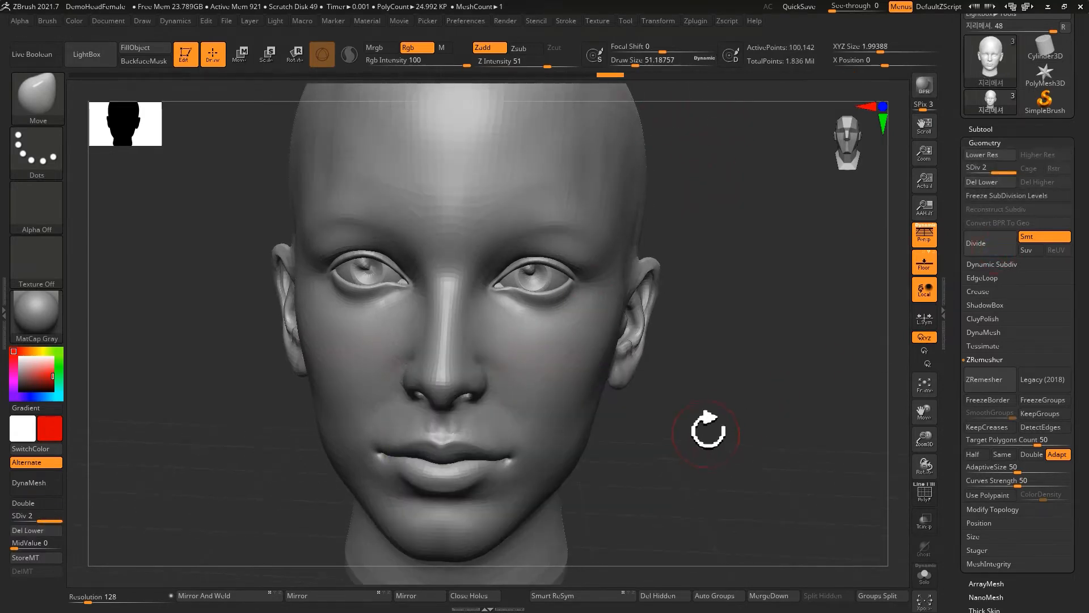
Select the Standard brush and smooth over the forehead of the subdivided head.
key("b")
key("s")
key("t")
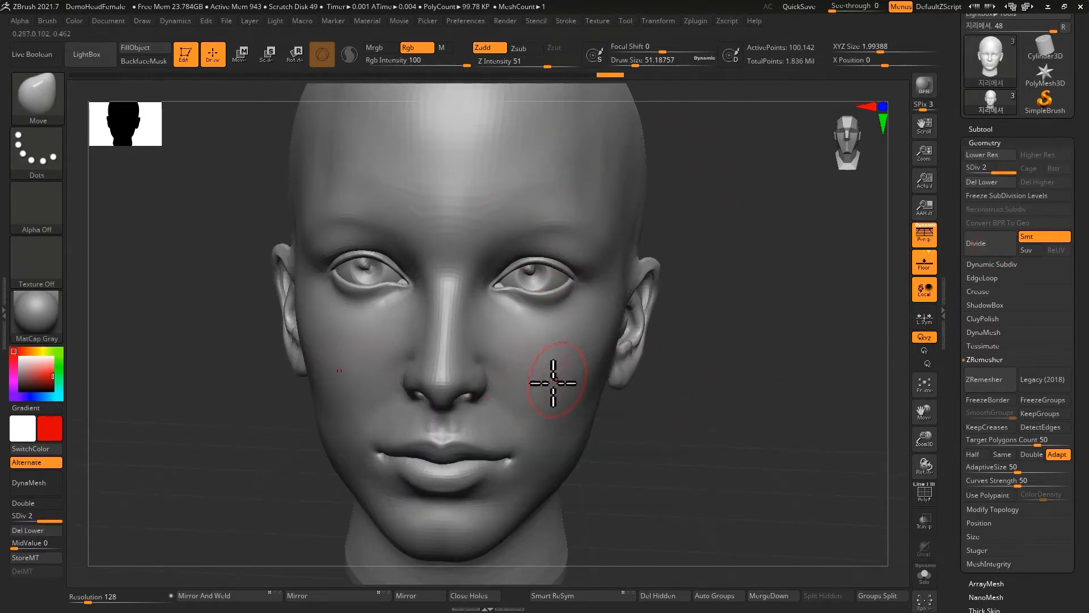
right_click_drag(554, 382, 580, 360)
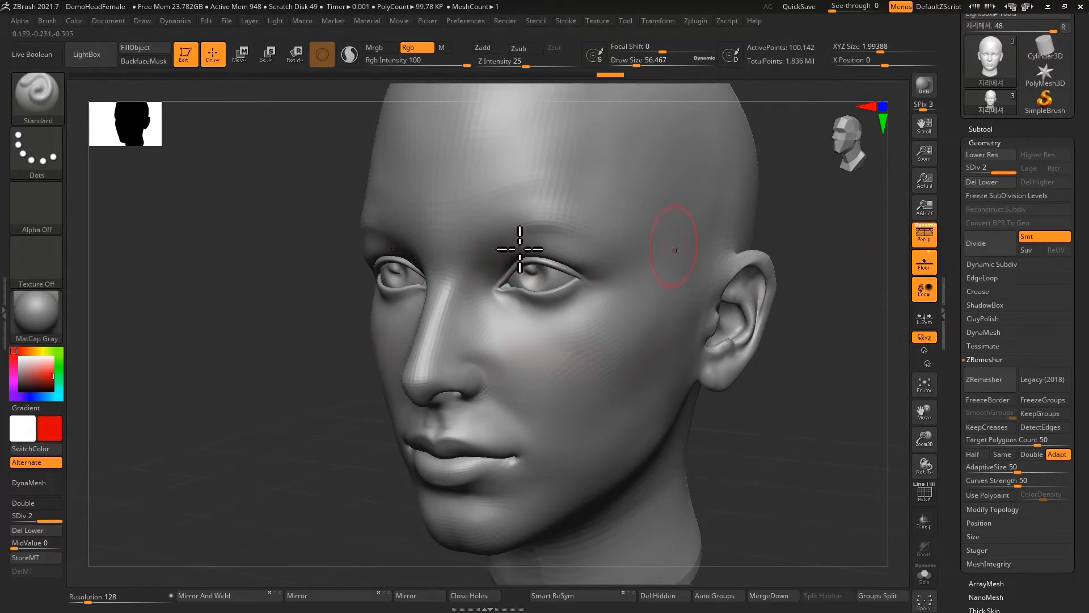
mouse_move(519, 346)
right_mouse_down()
mouse_move(532, 389)
mouse_move(574, 419)
right_mouse_up()
key("shift")
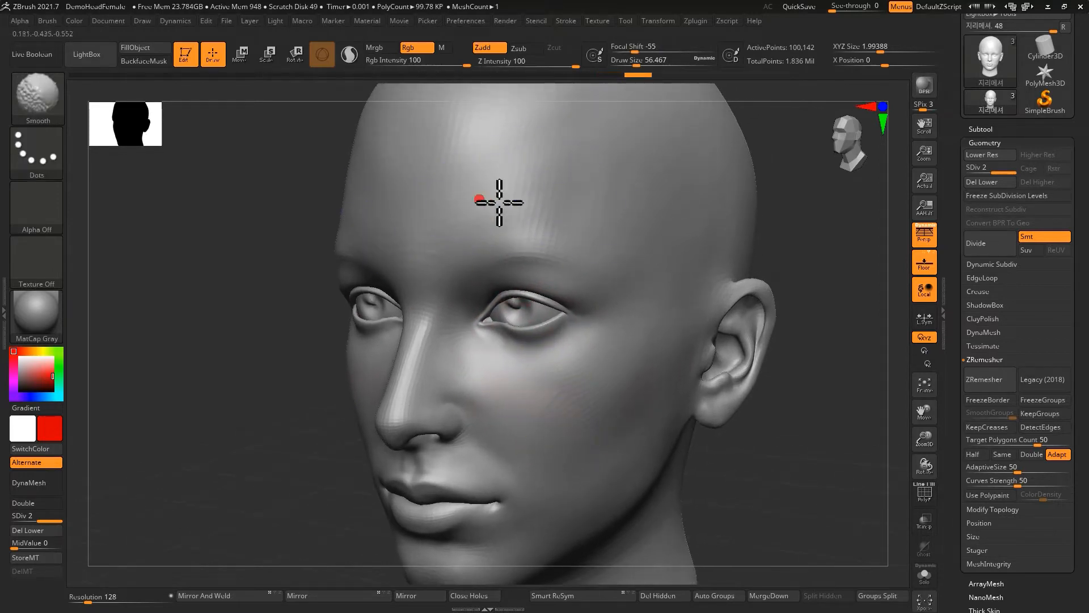
key("ctrl")
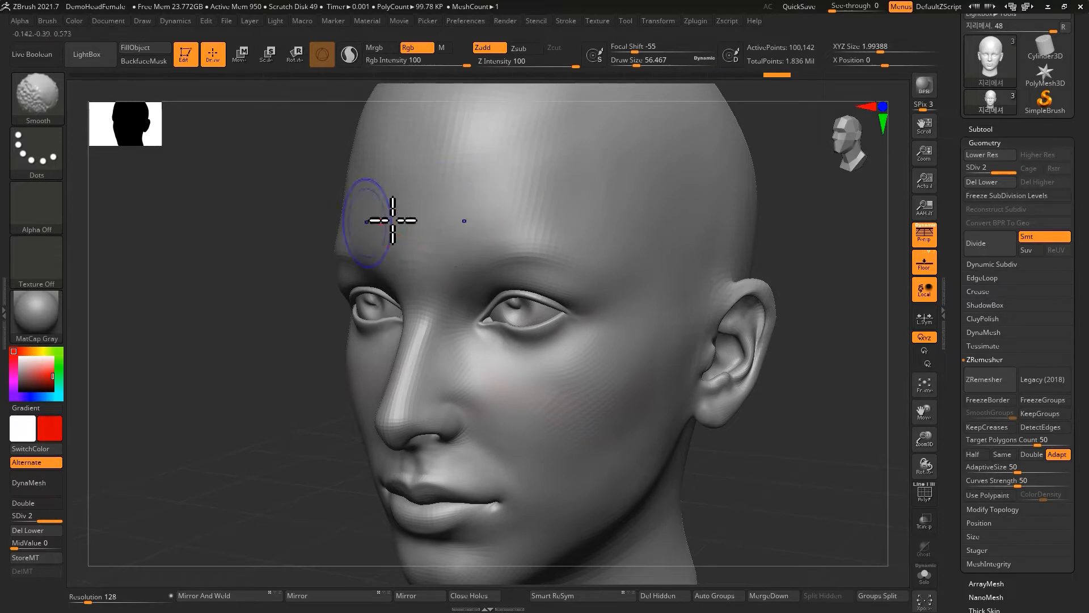
right_click_drag(503, 151, 528, 219)
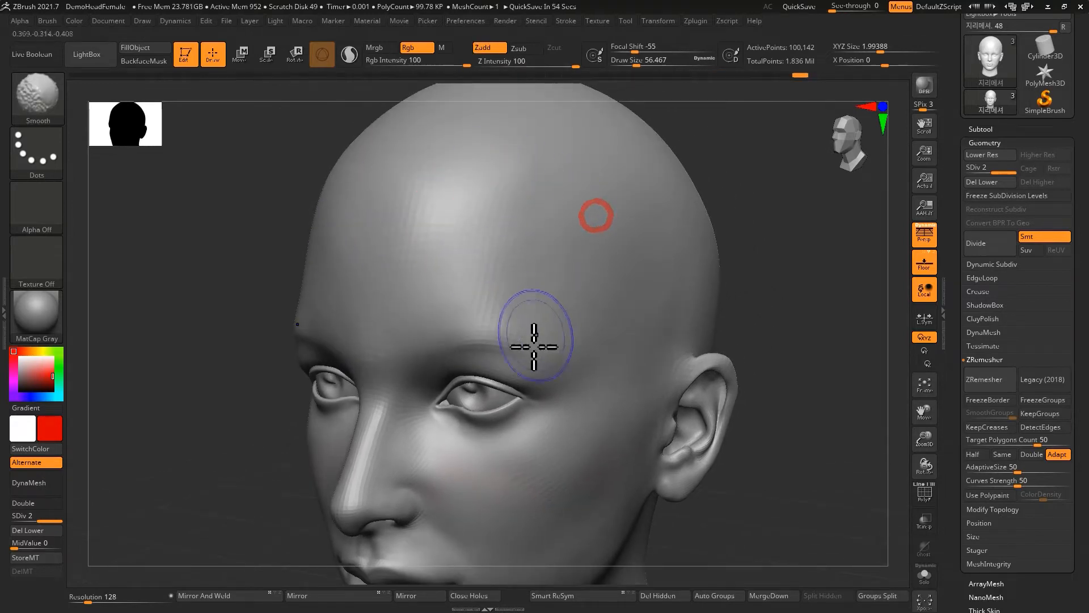
Divide the head to subdivision level 3 and undo the further division.
right_click_drag(513, 294, 533, 229, "ctrl")
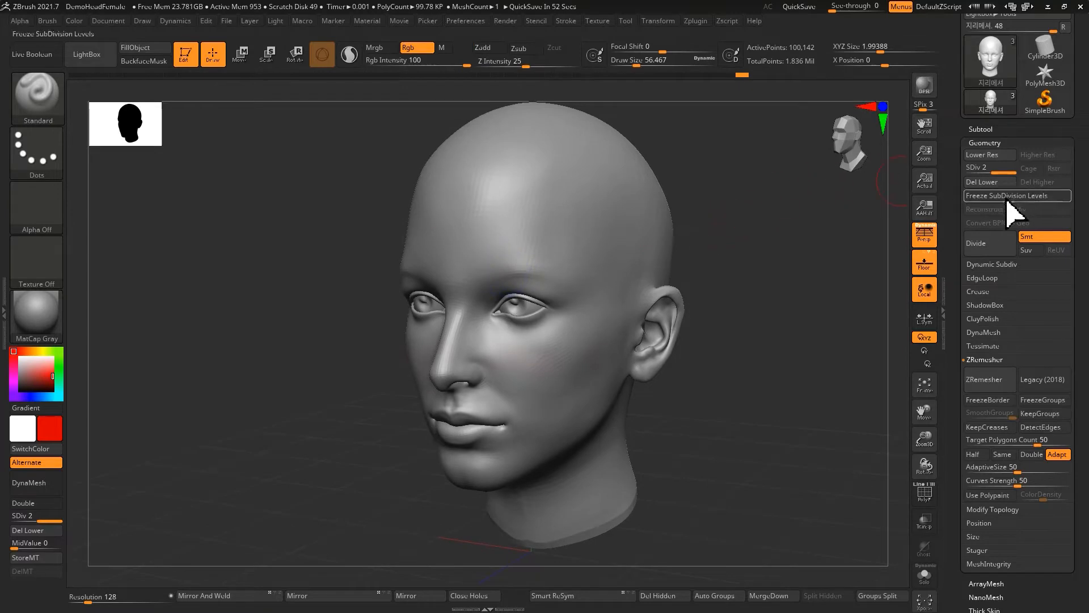
right_click_drag(493, 331, 523, 377, "ctrl")
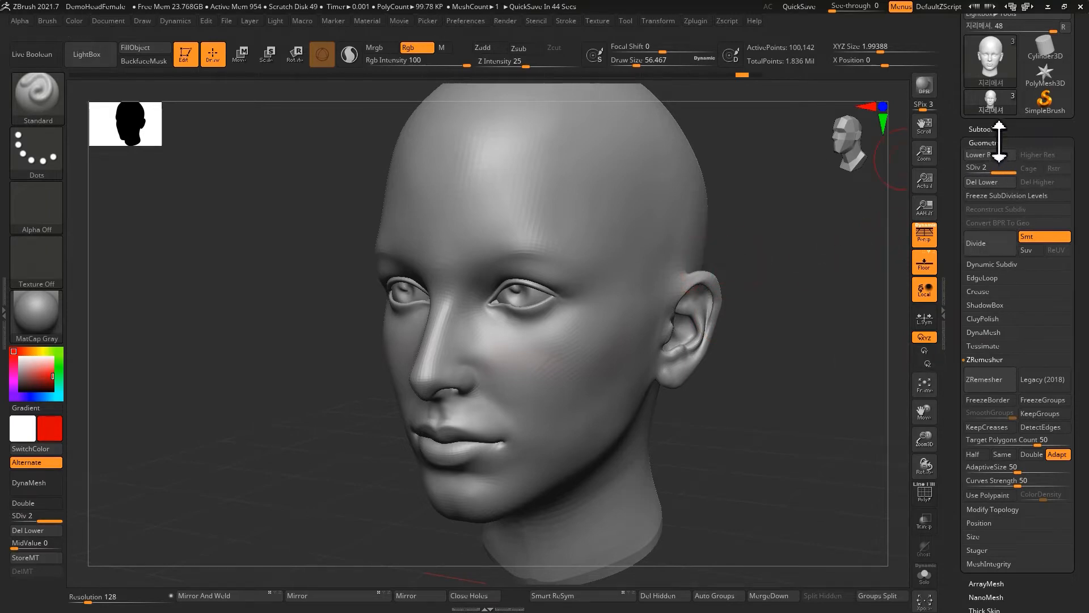
left_click(995, 251)
left_click(976, 182)
left_click(985, 243)
key("ctrl")
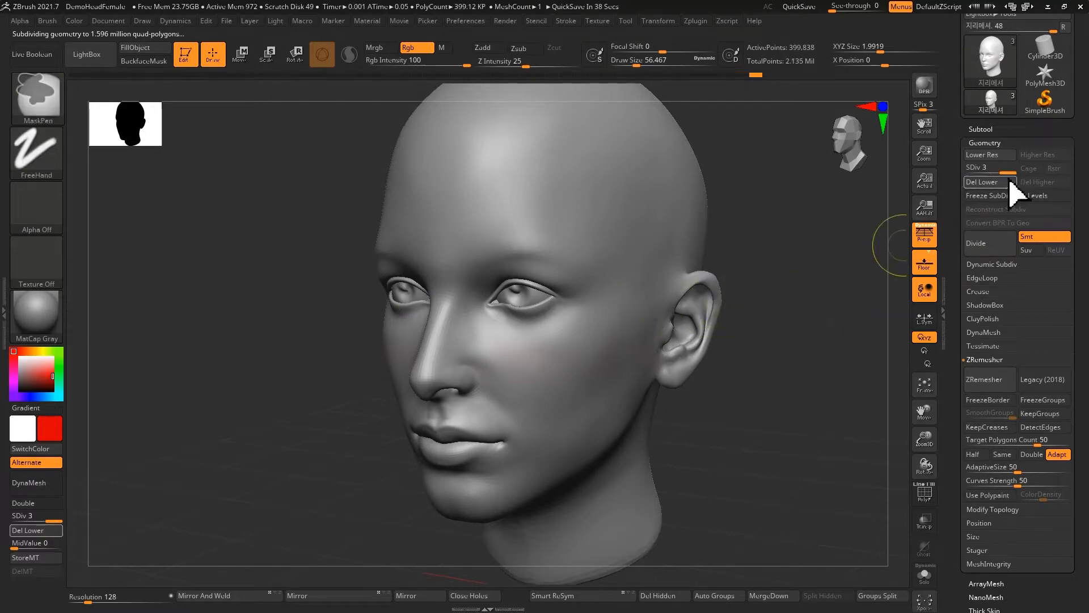
key("ctrl+d")
key("ctrl+z")
Divide the head once more to subdivision level 4.
right_click_drag(542, 358, 556, 425, "ctrl")
right_click_drag(580, 368, 578, 460, "ctrl")
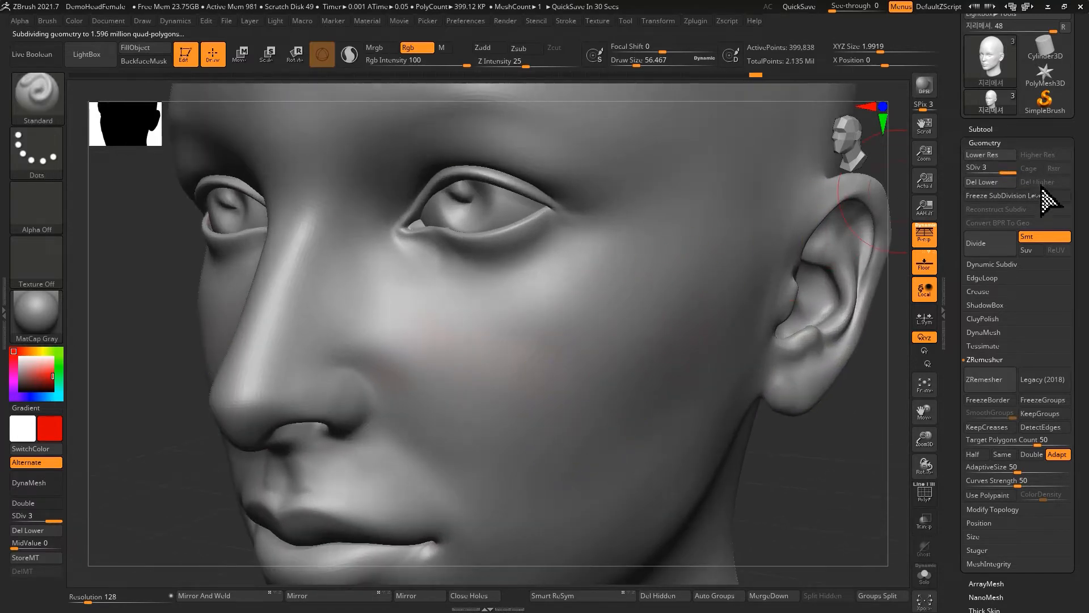
key("ctrl+d")
Set the draw size to 28.75, try a stroke across the cheek, and undo it.
key("s")
left_click_drag(506, 391, 496, 372)
mouse_move(431, 318)
left_mouse_down()
mouse_move(608, 372)
mouse_move(726, 311)
left_mouse_up()
key("ctrl+z")
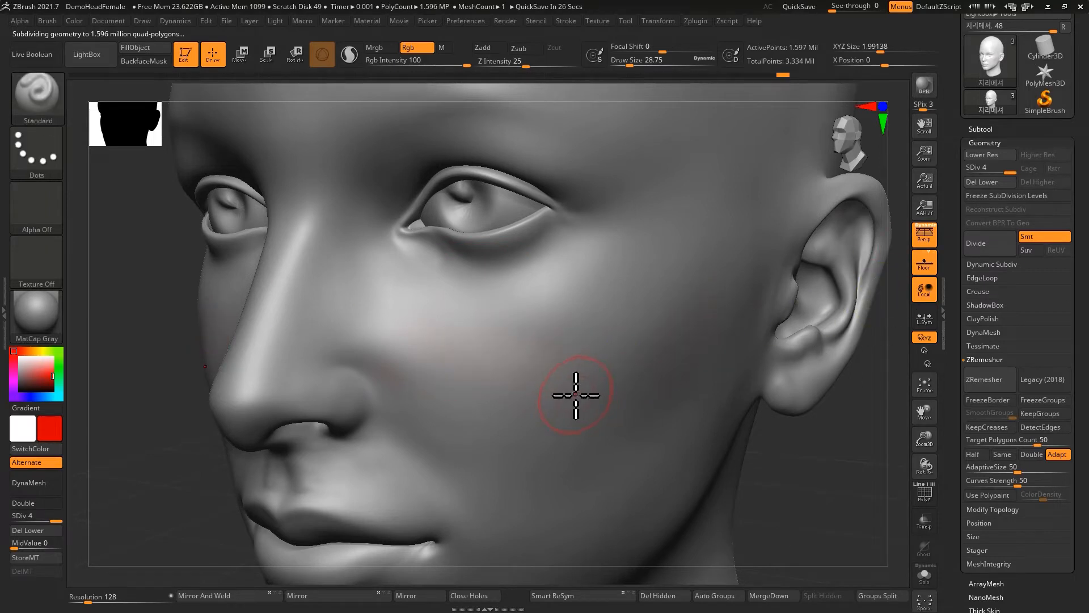
Examine the polygon wireframe of the level 4 face, hide it, and compare the latest states in the undo history.
left_click(924, 496)
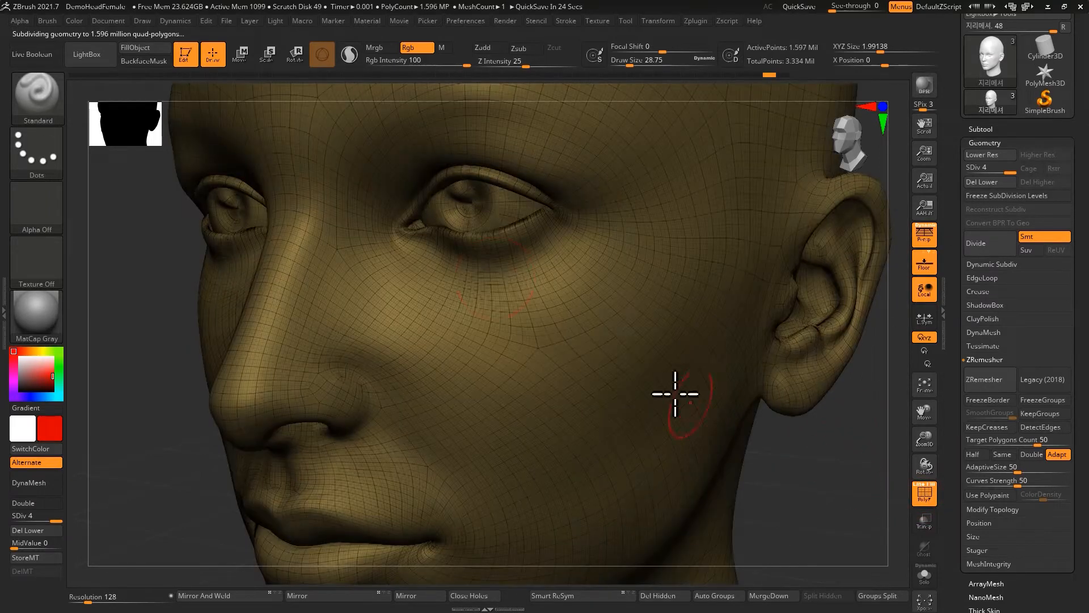
key("shift+f")
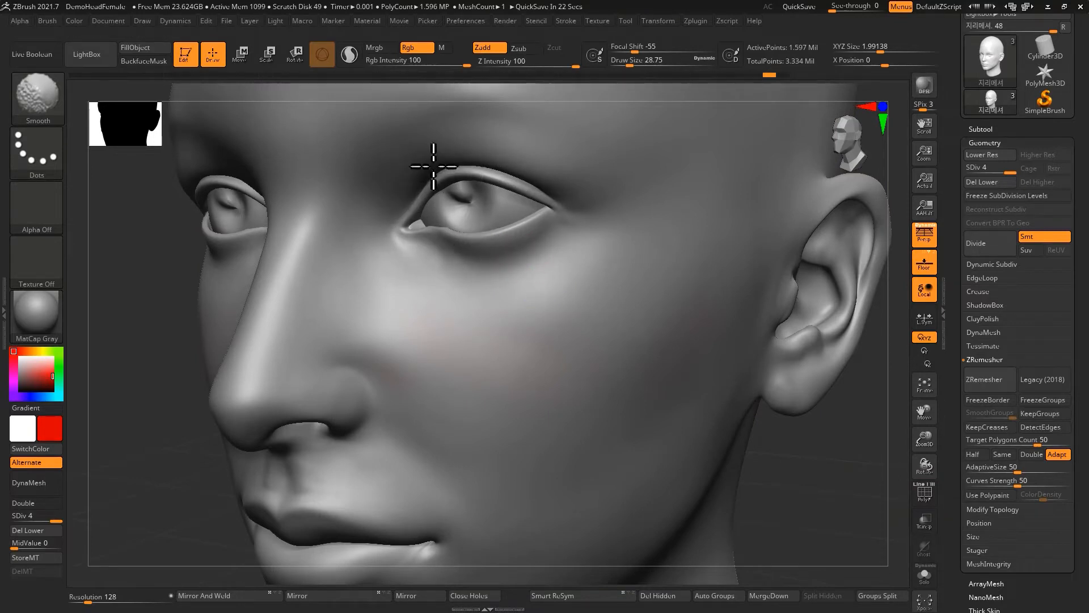
key("ctrl")
key("ctrl+shift")
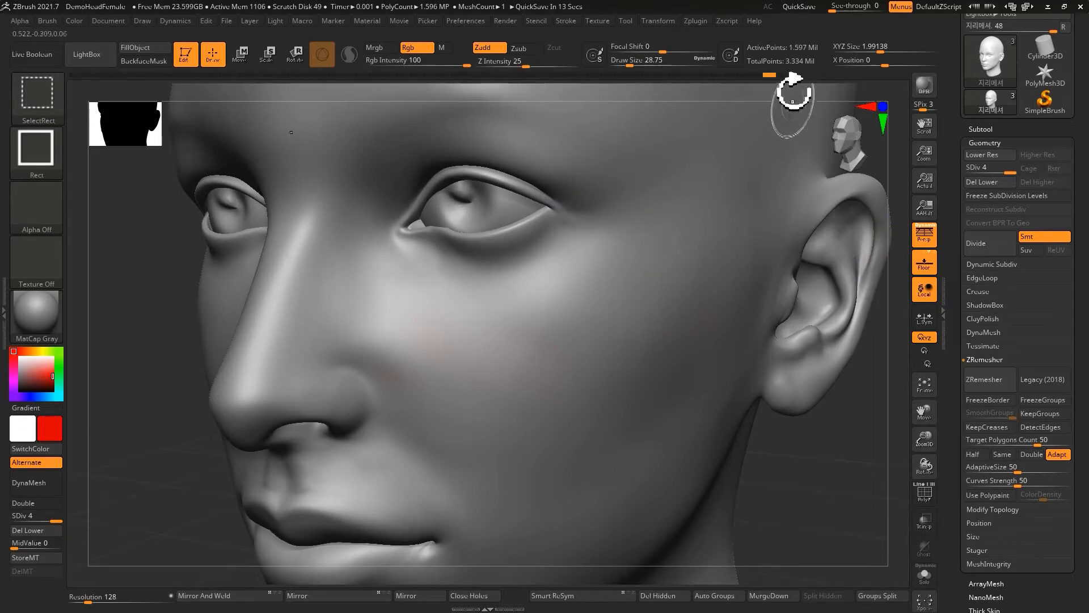
left_click(780, 78)
left_click(784, 77)
left_click(773, 75)
left_click(785, 77)
Smooth over the eyelids of the eye and check the face's polygon wireframe, hiding it again.
key("shift")
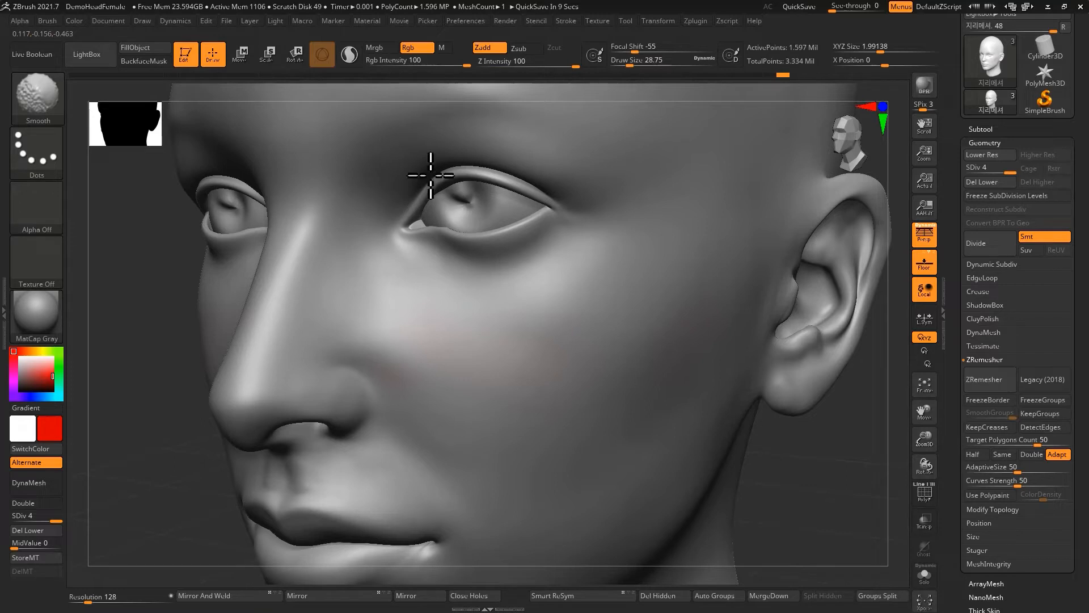
left_click_drag(468, 167, 484, 238, "shift")
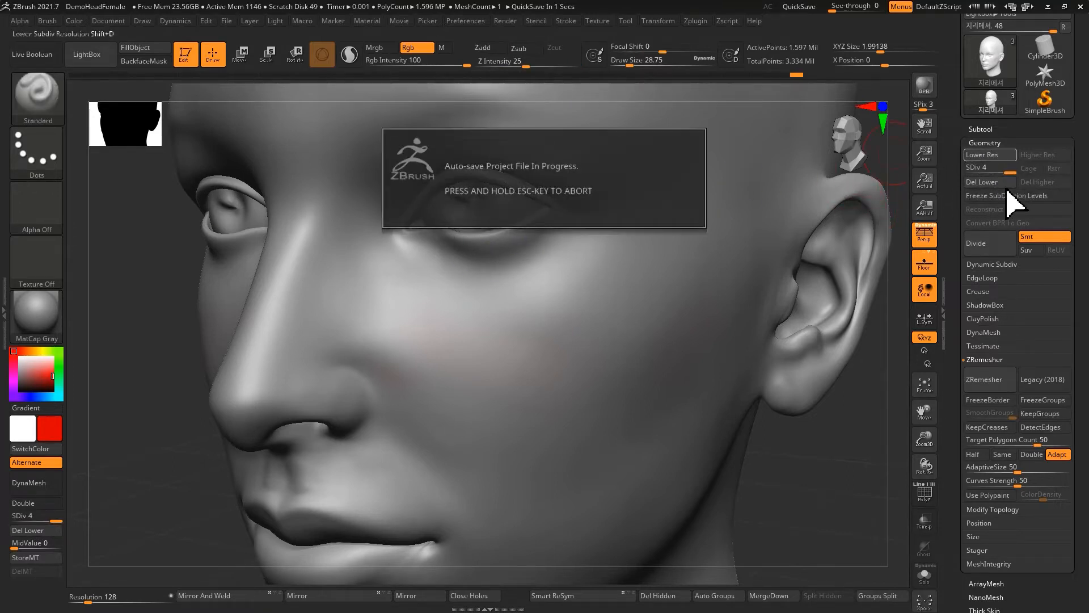
left_click(925, 493)
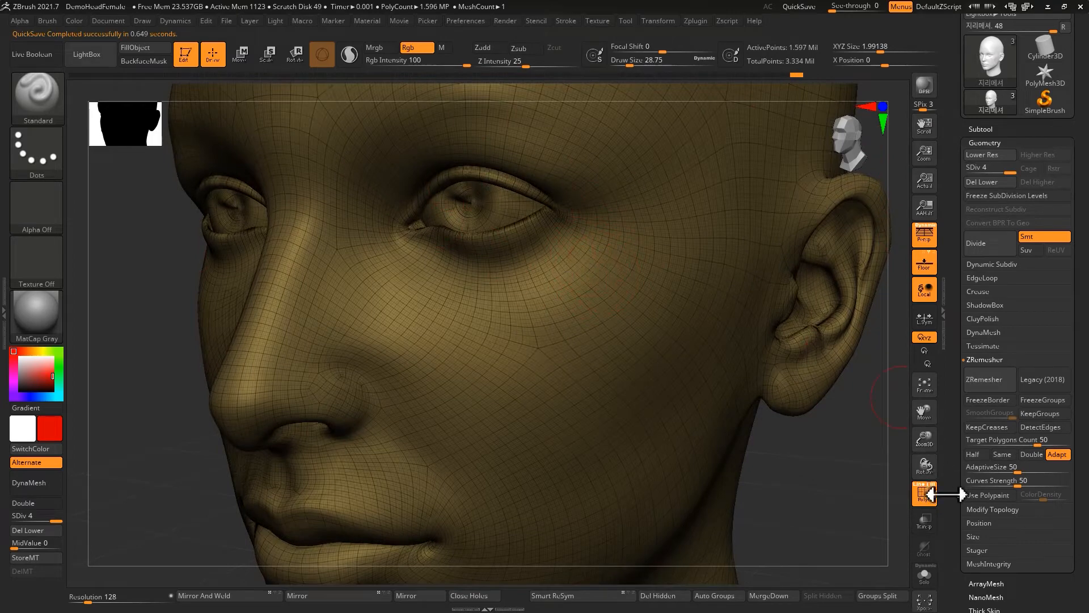
left_click(929, 494)
Reduce the draw size to about 12.91, paint a wavy red stroke across the cheek, and undo it.
key("bracketleft")
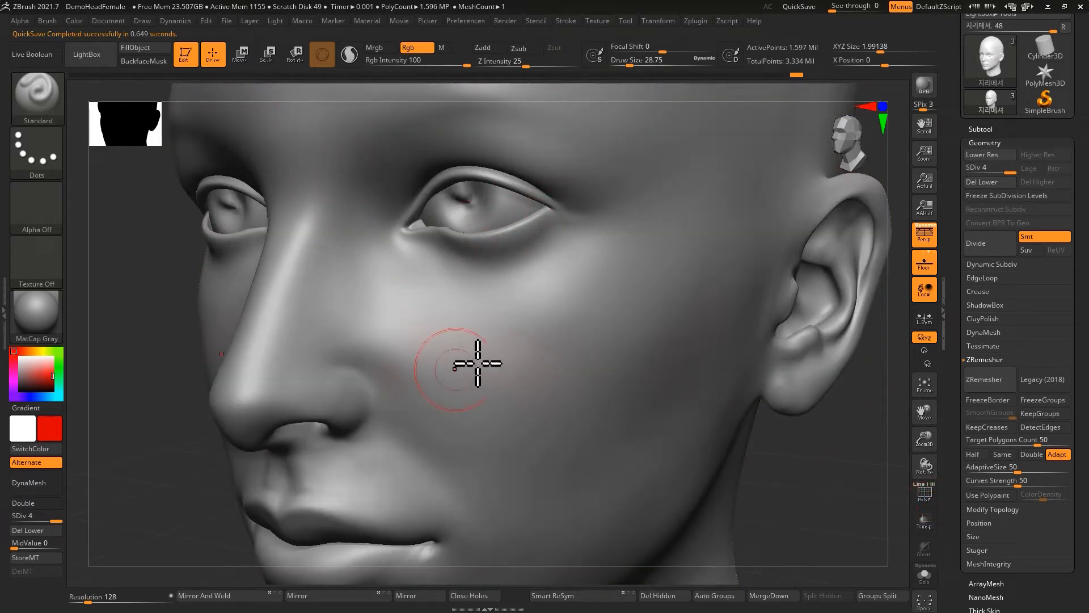
mouse_move(442, 375)
left_mouse_down()
mouse_move(671, 323)
mouse_move(681, 278)
left_mouse_up()
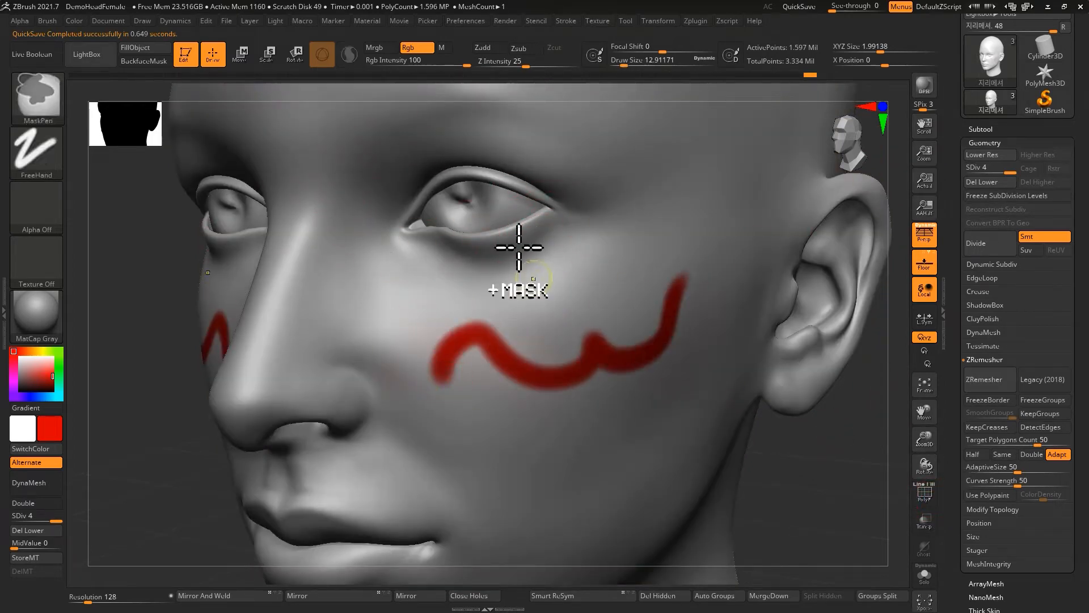
key("ctrl+z")
key("ctrl+z")
key("ctrl+z")
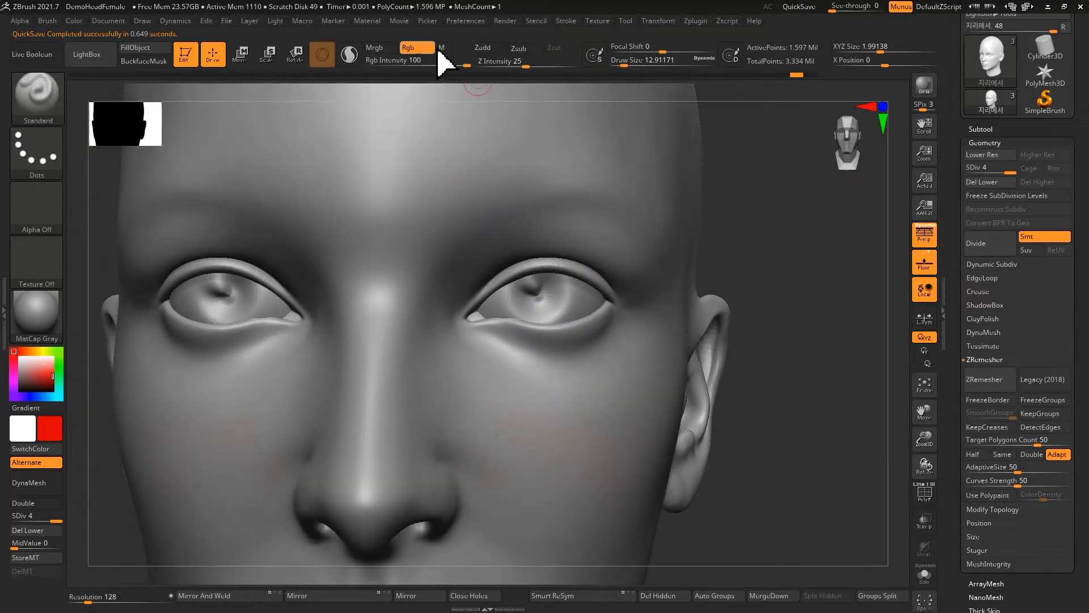
Turn off Rgb and enable Zadd for the Standard brush, and undo a trial stroke above the eye.
left_click(409, 48)
left_click(483, 48)
mouse_move(450, 237)
left_mouse_down()
mouse_move(597, 221)
mouse_move(621, 234)
left_mouse_up()
key("ctrl+z")
Drop the head to subdivision level 2 with a draw size of about 41.42, and return it to level 4.
mouse_move(761, 264)
left_mouse_down("alt")
mouse_move(627, 244)
mouse_move(591, 311)
mouse_move(447, 297)
left_mouse_up("alt")
right_click_drag(608, 328, 562, 324)
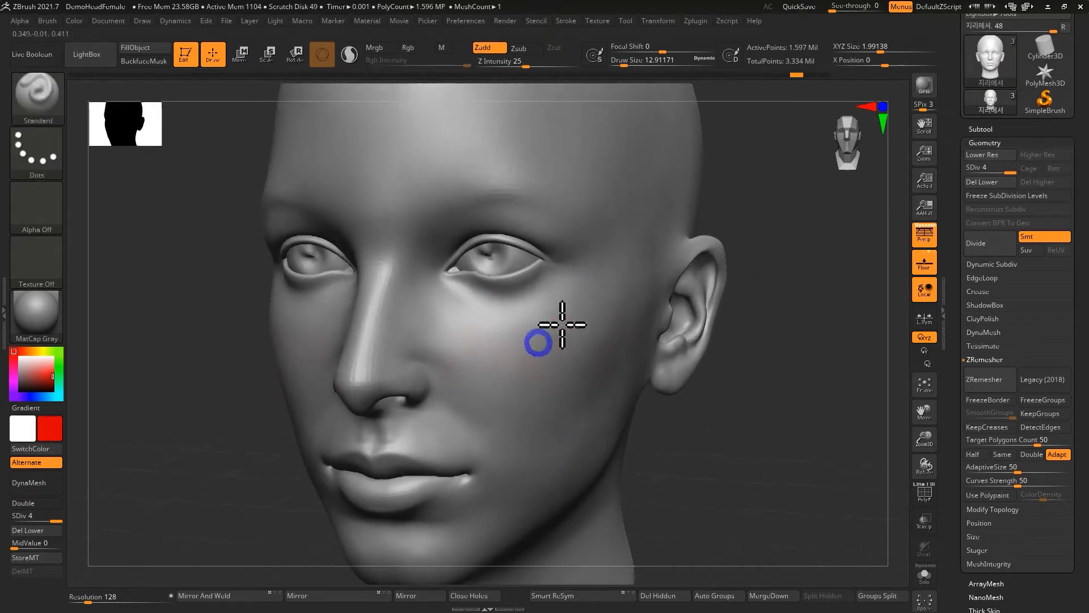
left_click_drag(1011, 172, 983, 172)
key("s")
left_click_drag(483, 381, 499, 381)
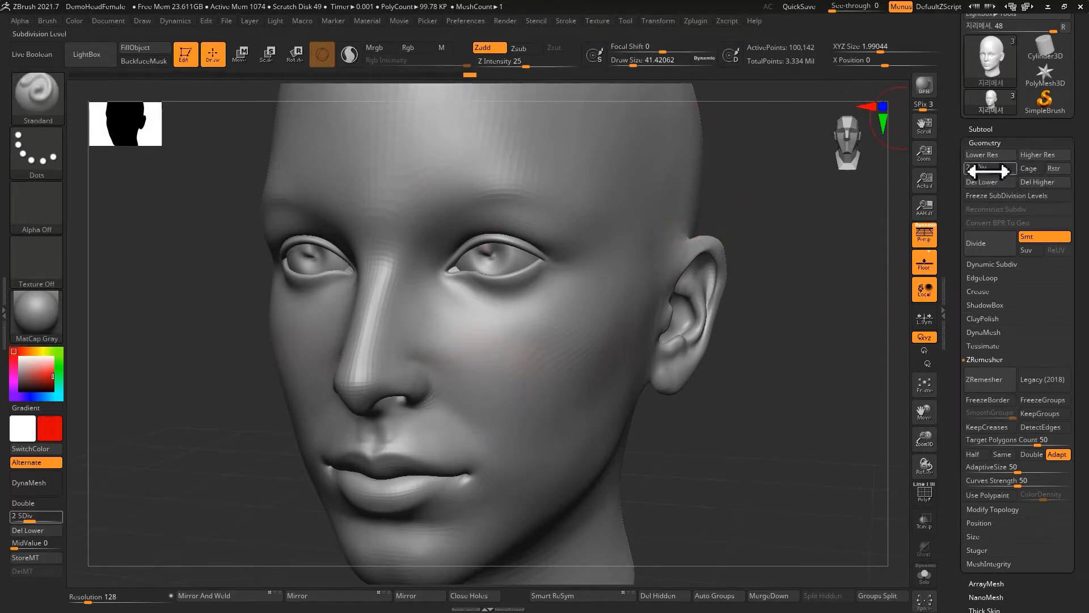
left_click_drag(987, 171, 1013, 171)
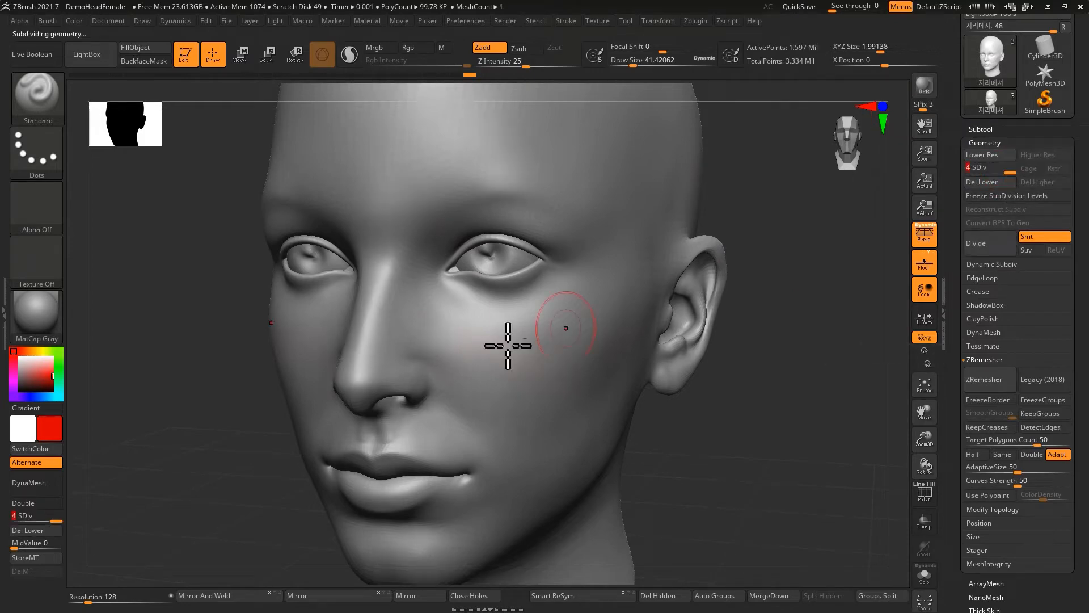
Select the DamStandard brush for the nose with Z Intensity 10 and a draw size of about 9.45.
right_click_drag(482, 214, 482, 244, "ctrl")
mouse_move(453, 241)
right_mouse_down()
mouse_move(476, 251)
mouse_move(497, 298)
mouse_move(596, 145)
mouse_move(478, 287)
mouse_move(479, 352)
mouse_move(403, 316)
mouse_move(516, 340)
mouse_move(518, 291)
right_mouse_up()
key("b")
key("d")
key("s")
left_click(509, 65)
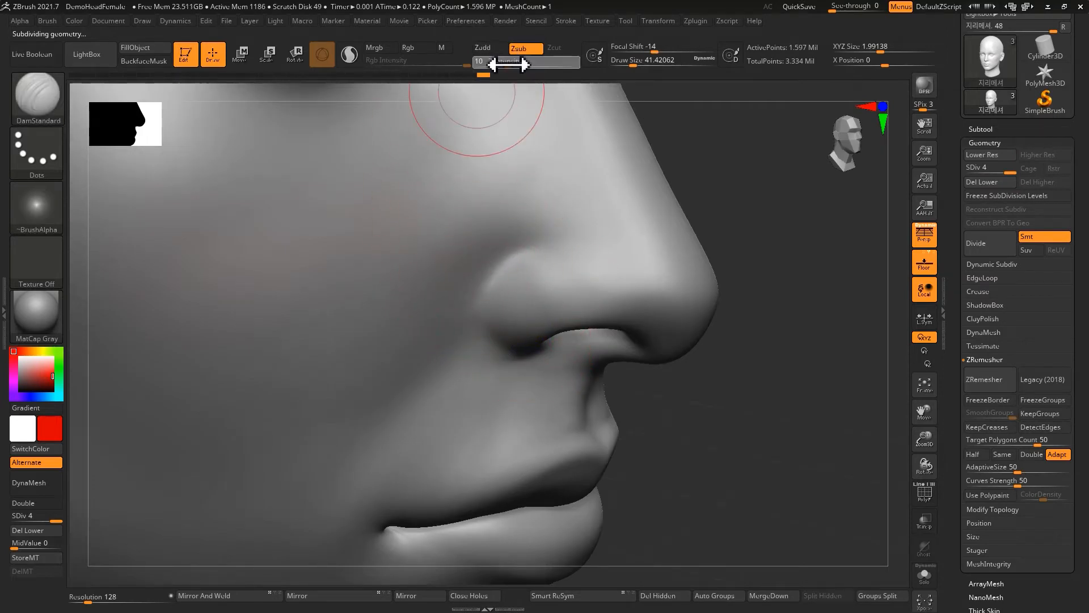
key("s")
left_click(522, 355)
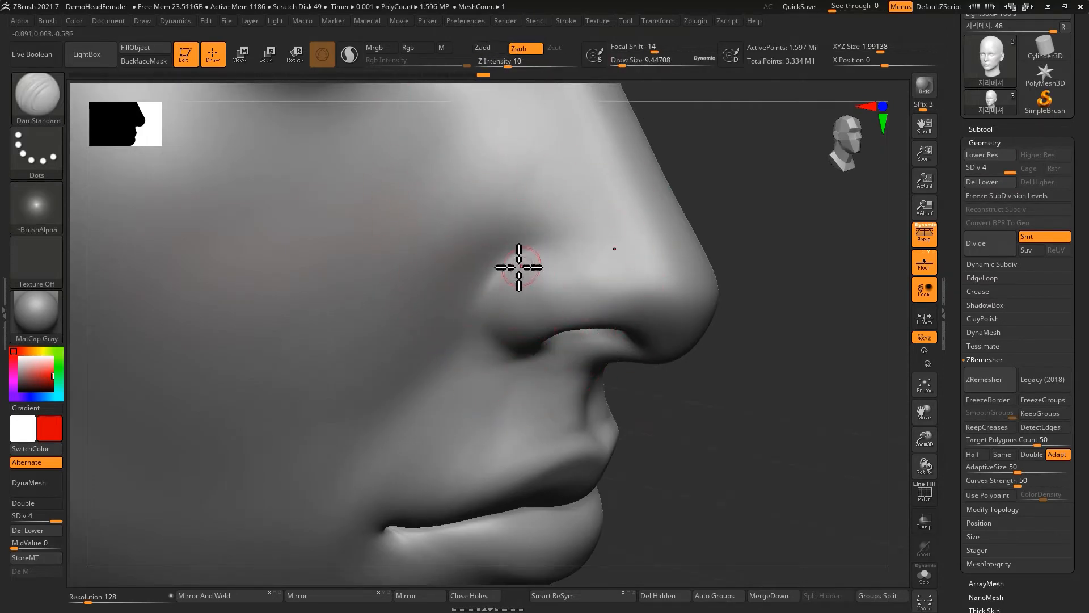
Carve the crease around the nostril wing, undoing the first stroke and drawing it again.
right_click_drag(519, 268, 511, 280)
left_click_drag(522, 257, 465, 326)
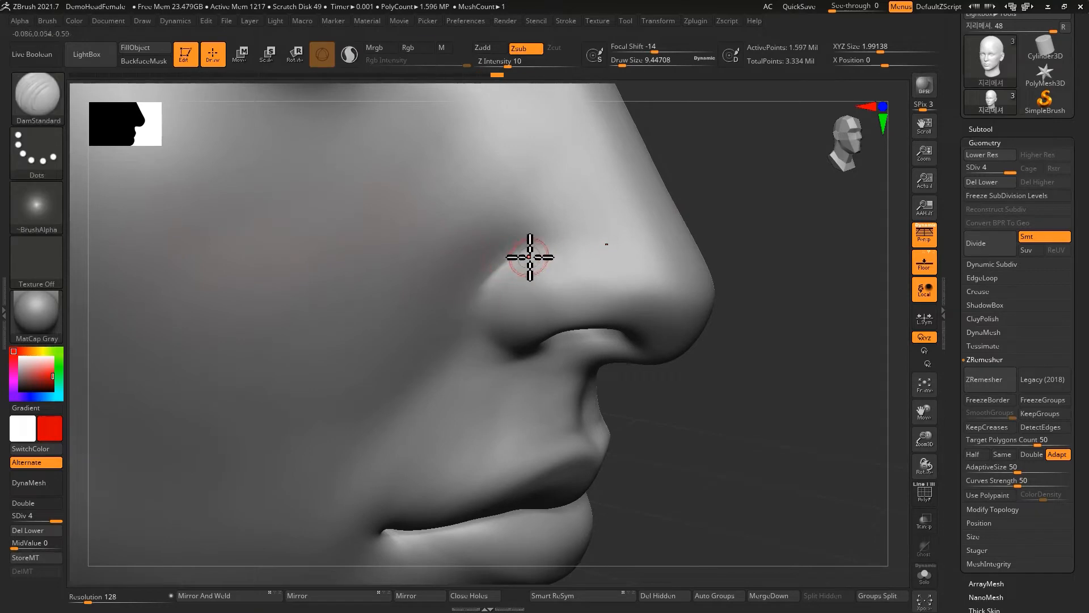
key("ctrl+z")
left_click_drag(538, 250, 480, 302)
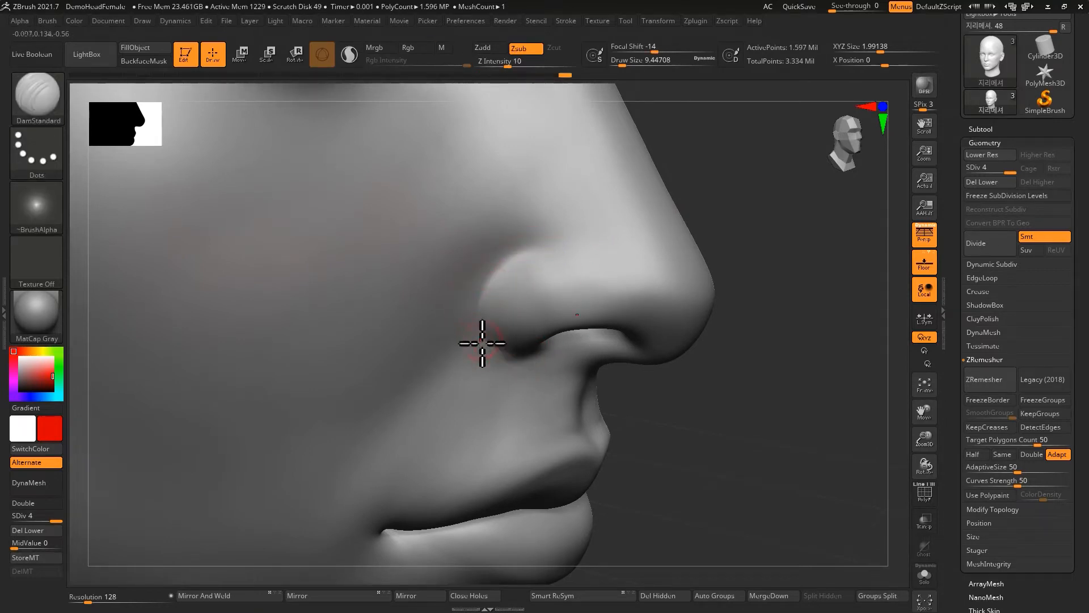
Lower the head to subdivision level 1, raise it to level 3, and compare the carved nostril crease.
right_click_drag(673, 256, 600, 290, "ctrl")
left_click_drag(983, 170, 966, 171)
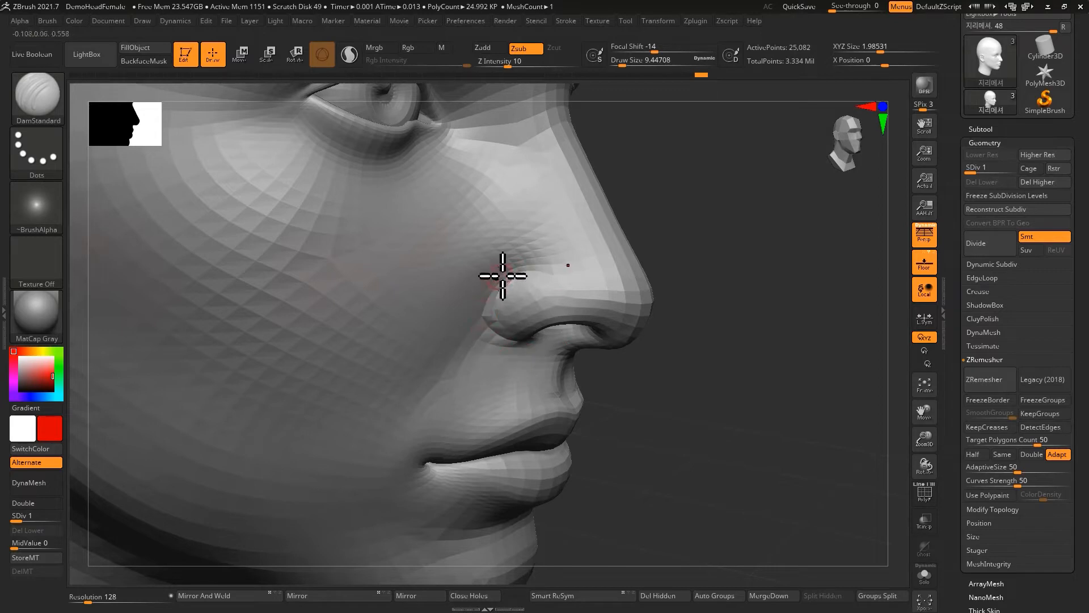
left_click_drag(977, 170, 1013, 171)
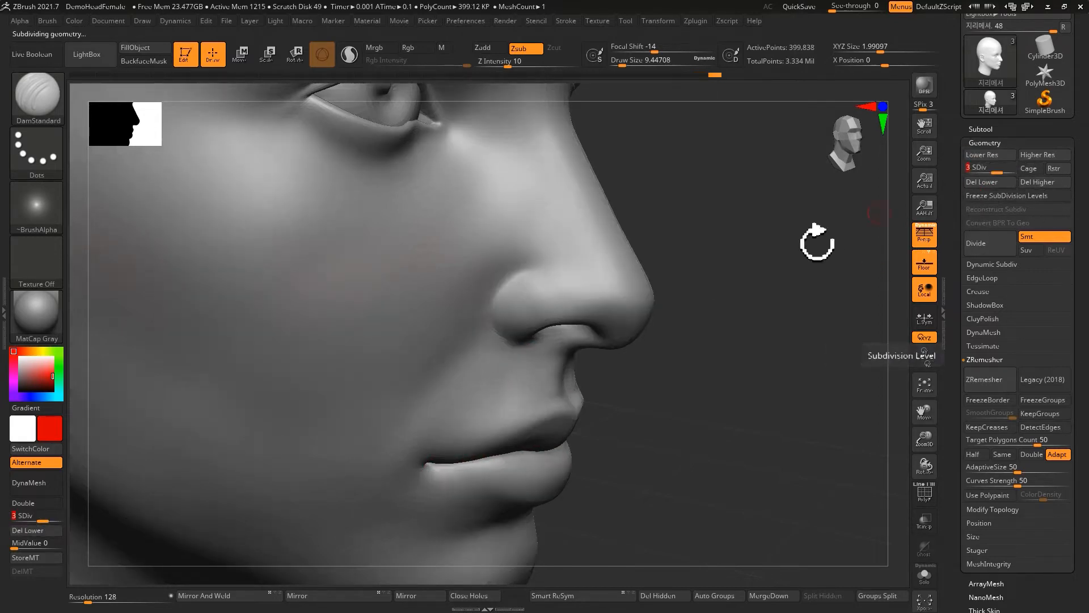
key("ctrl")
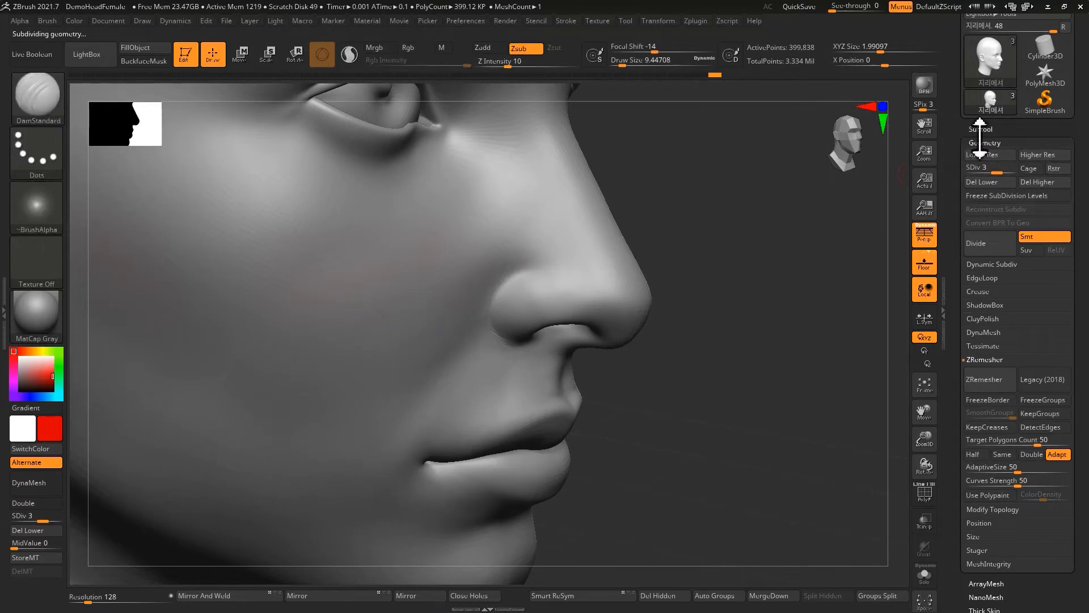
right_click_drag(507, 250, 521, 265, "ctrl")
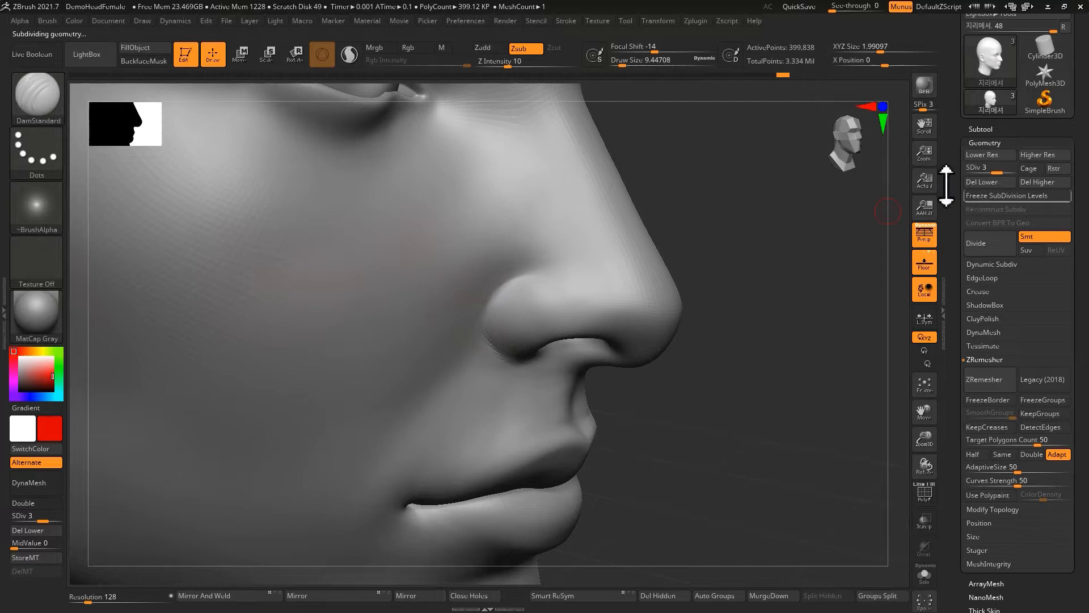
mouse_move(479, 306)
right_mouse_down("ctrl")
mouse_move(496, 287)
mouse_move(469, 323)
right_mouse_up("ctrl")
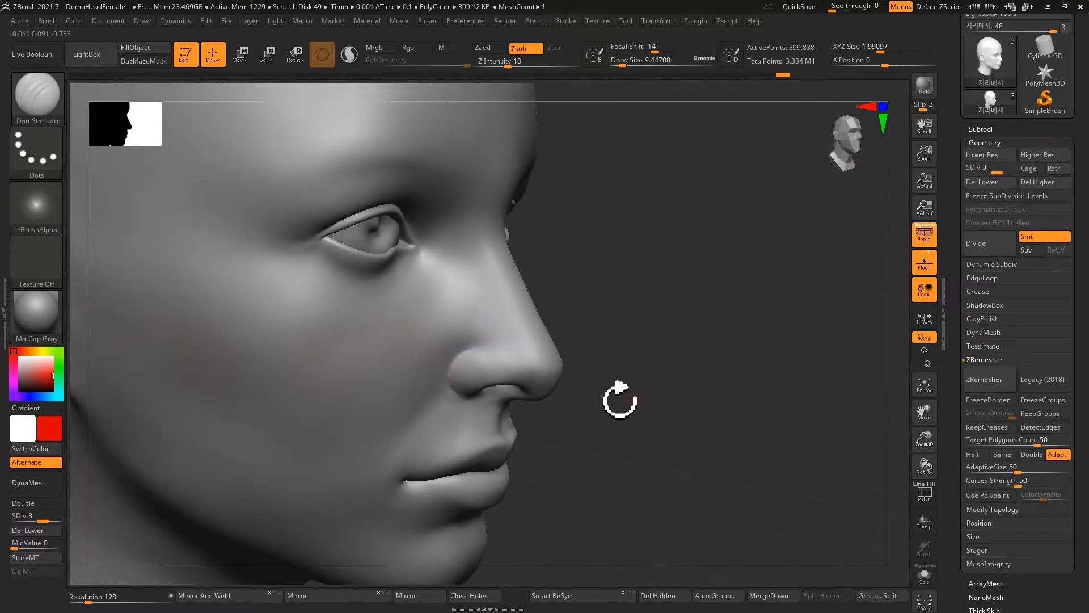
left_click(994, 129)
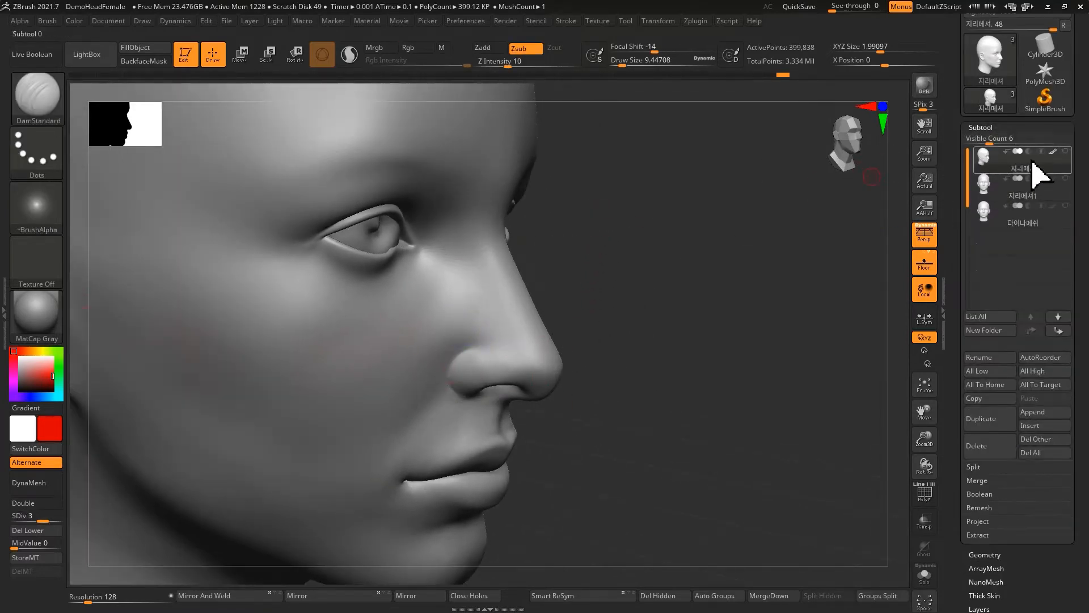
left_click(990, 128)
right_click_drag(475, 366, 602, 345, "ctrl")
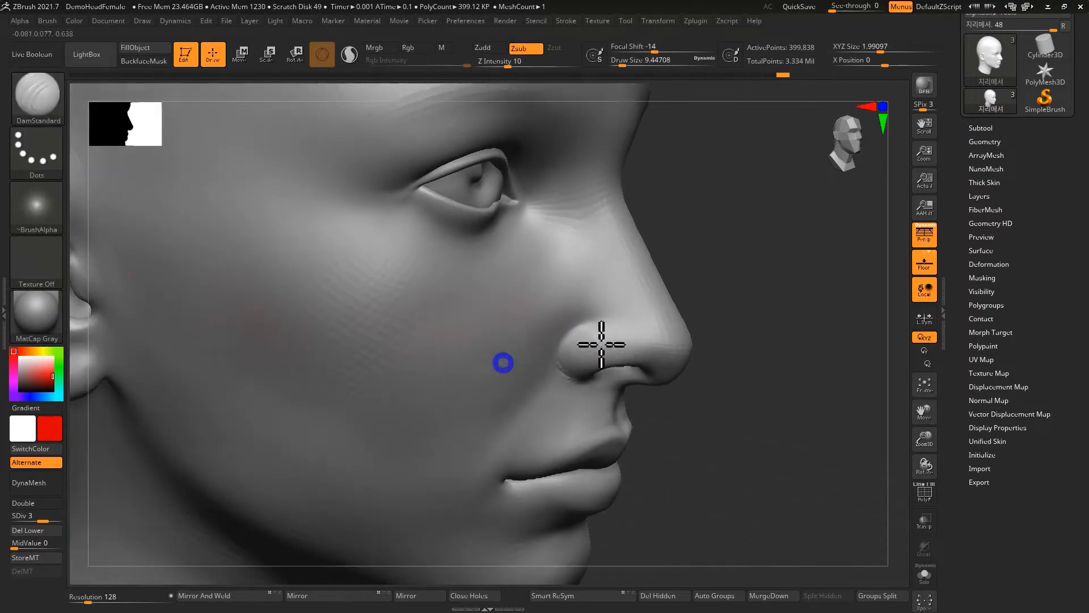
left_click(981, 127)
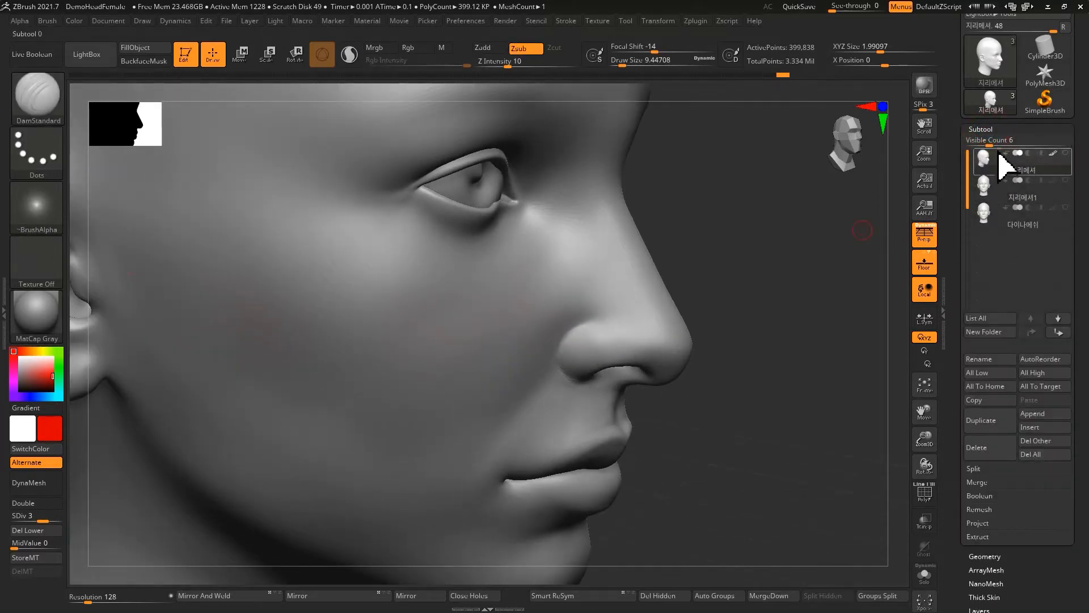
left_click(990, 129)
right_click_drag(814, 196, 872, 245, "ctrl")
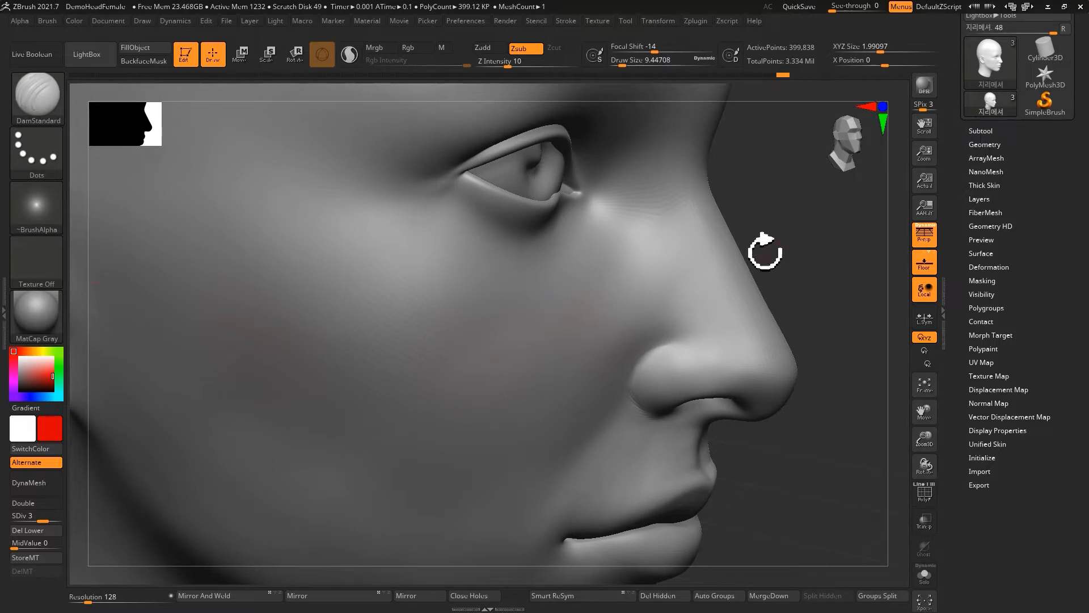
left_click(987, 144)
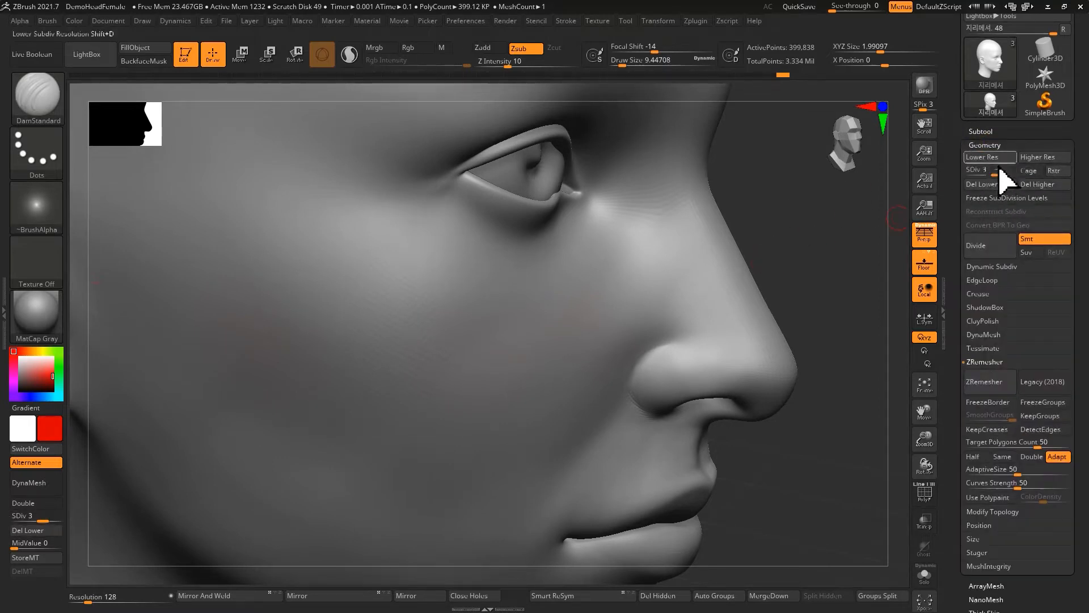
left_click(982, 132)
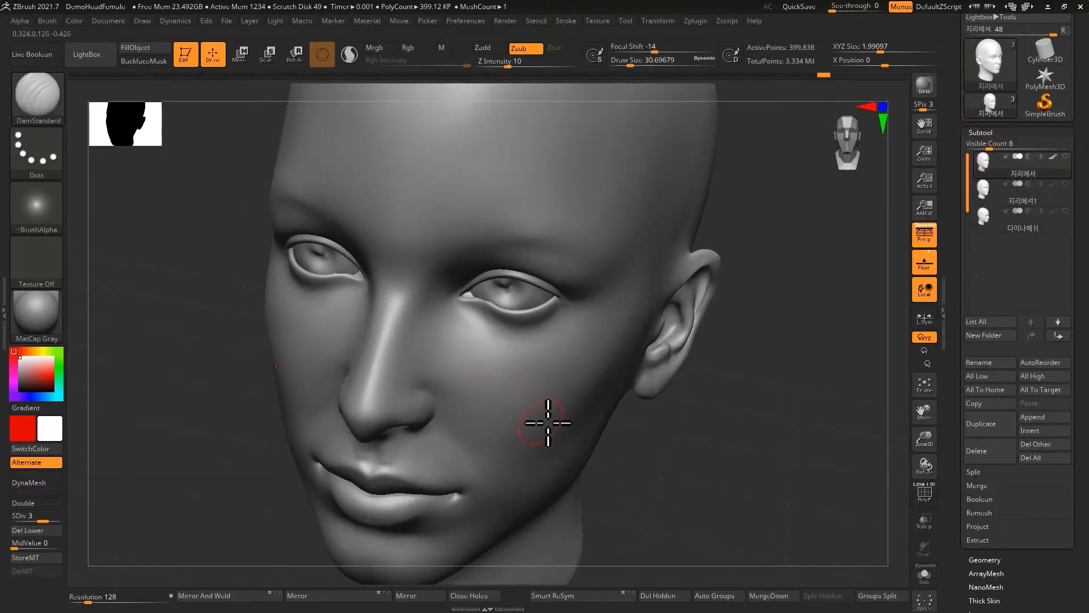
left_click(985, 135)
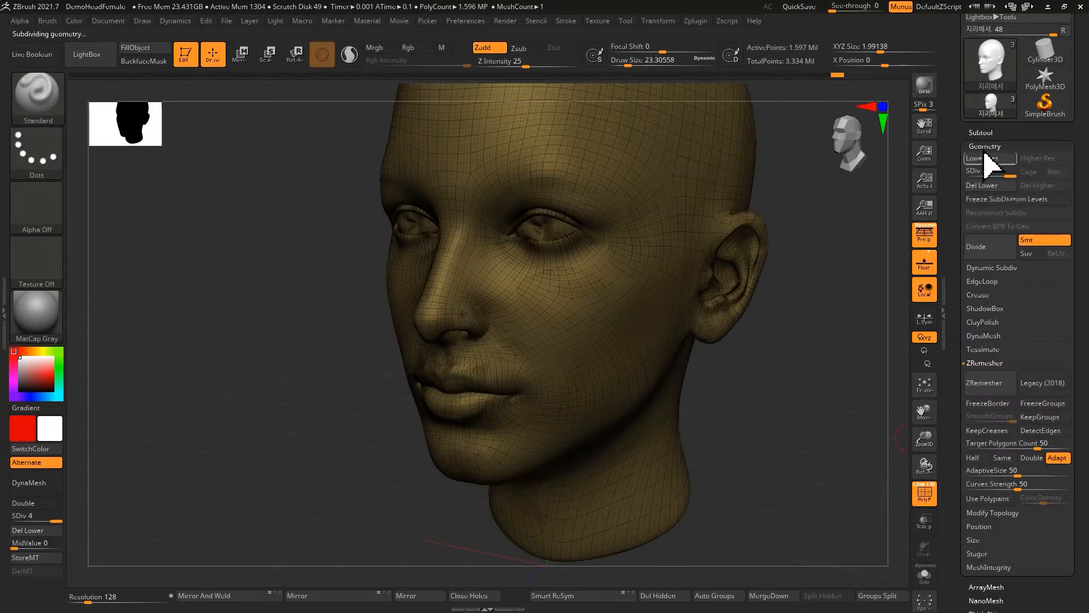
left_click(993, 152)
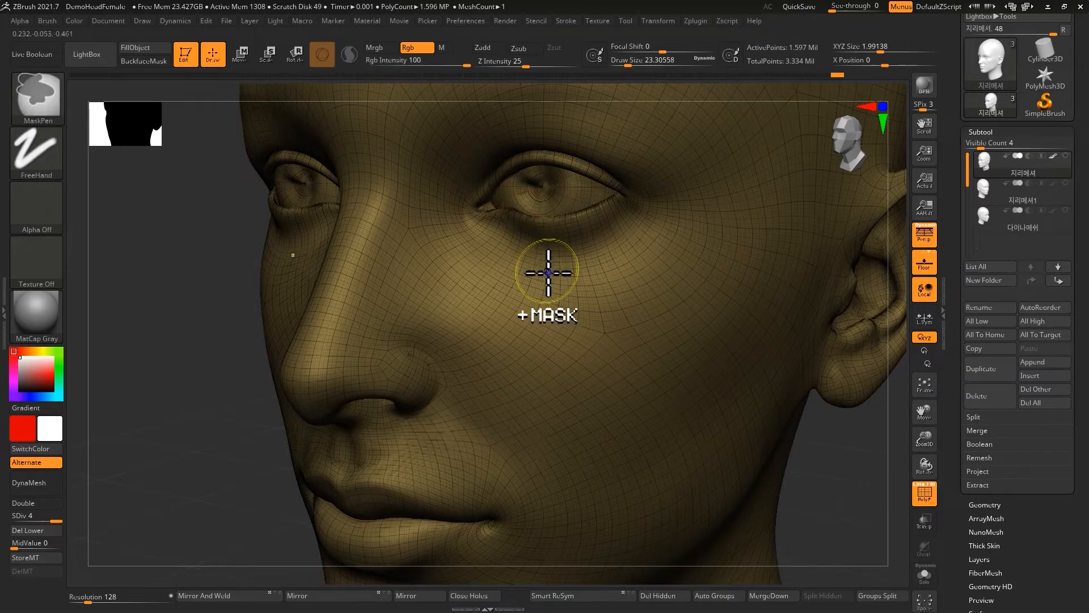
Examine the level 4 wireframe across the cheek, nose and mouth, and hide the polyframe.
right_click_drag(547, 272, 544, 283, "ctrl")
right_click_drag(623, 282, 636, 309, "ctrl")
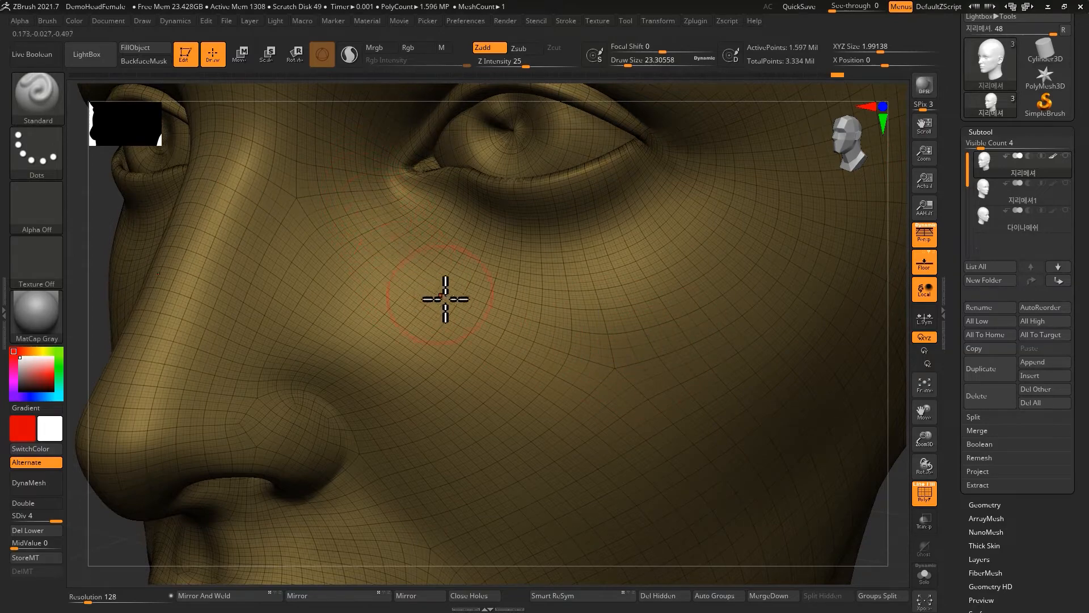
right_click_drag(599, 334, 420, 433)
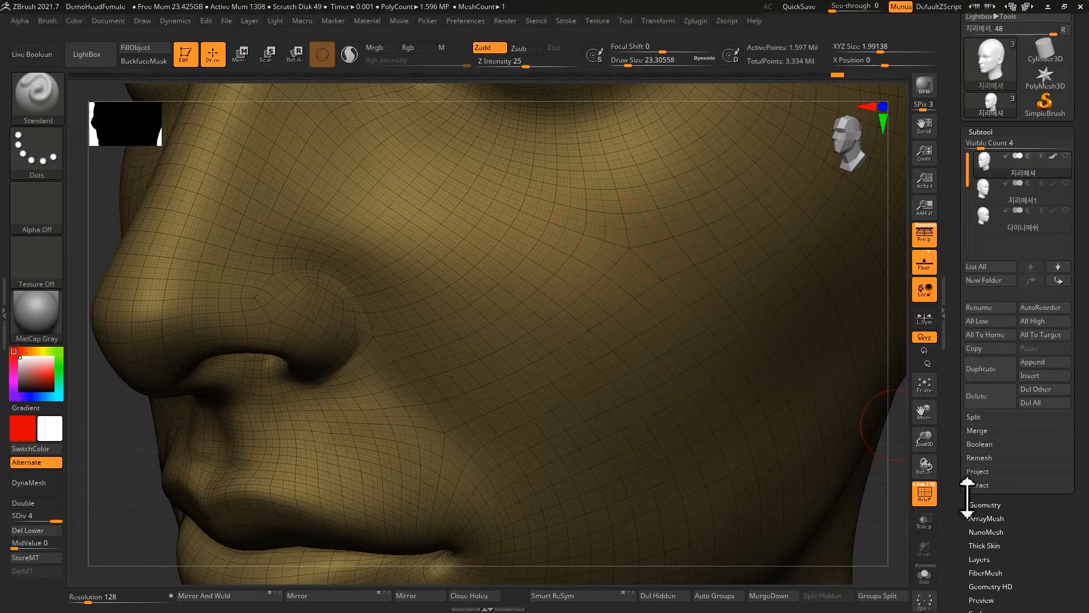
left_click(934, 495)
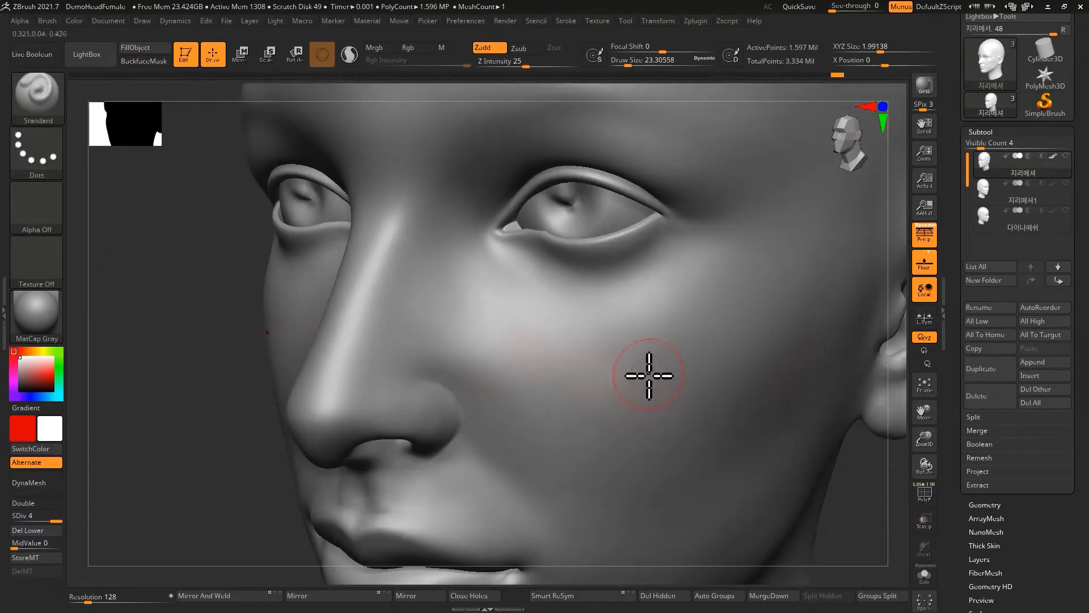
Drop the head to subdivision level 1 and return it to level 4 to compare the cheek surface.
key("shift")
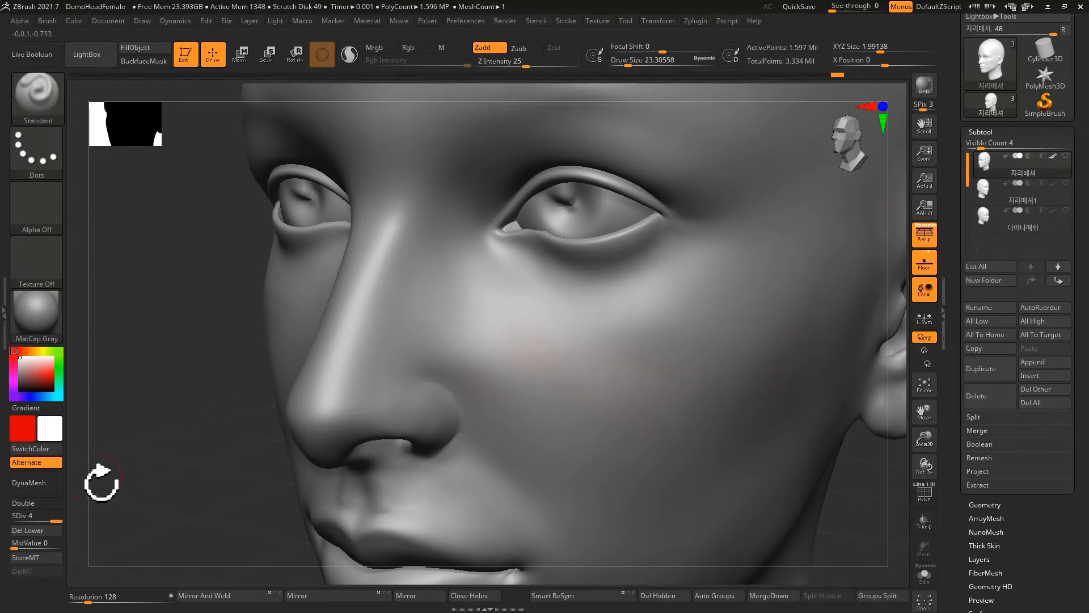
left_click_drag(29, 517, 11, 516)
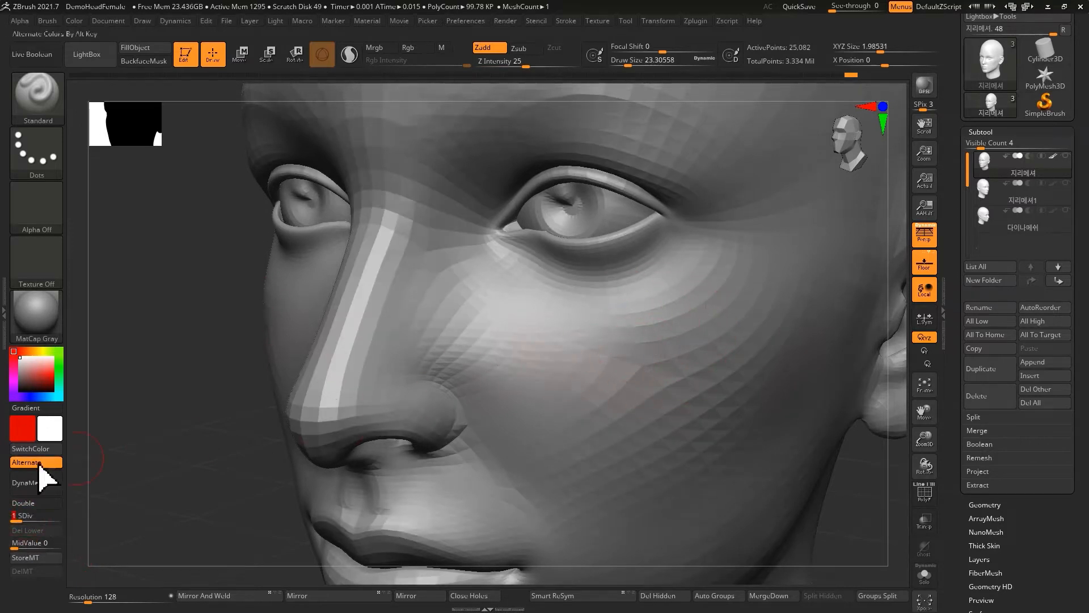
left_click_drag(53, 519, 61, 519)
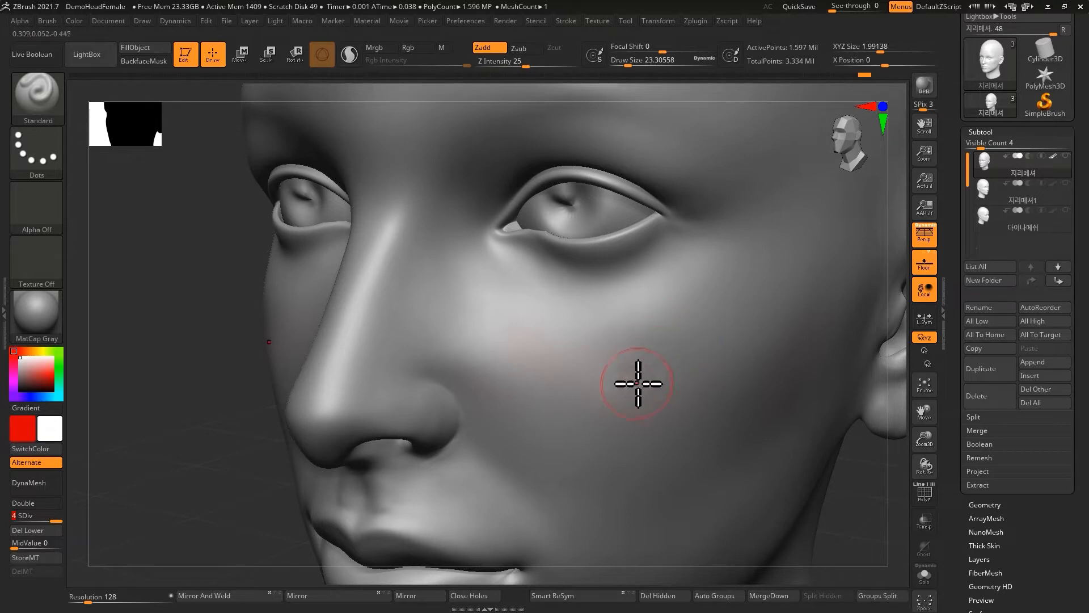
Lower the head to subdivision level 2 and try smoothing and Standard brush strokes on the cheek.
left_click_drag(50, 520, 29, 519)
key("shift")
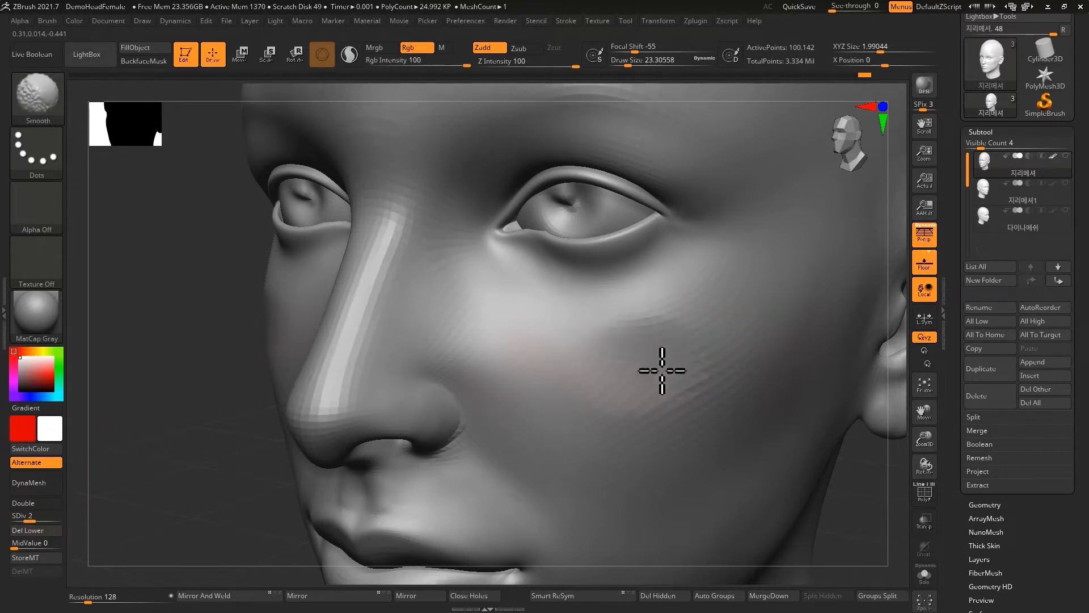
key("ctrl")
right_click_drag(737, 287, 662, 363)
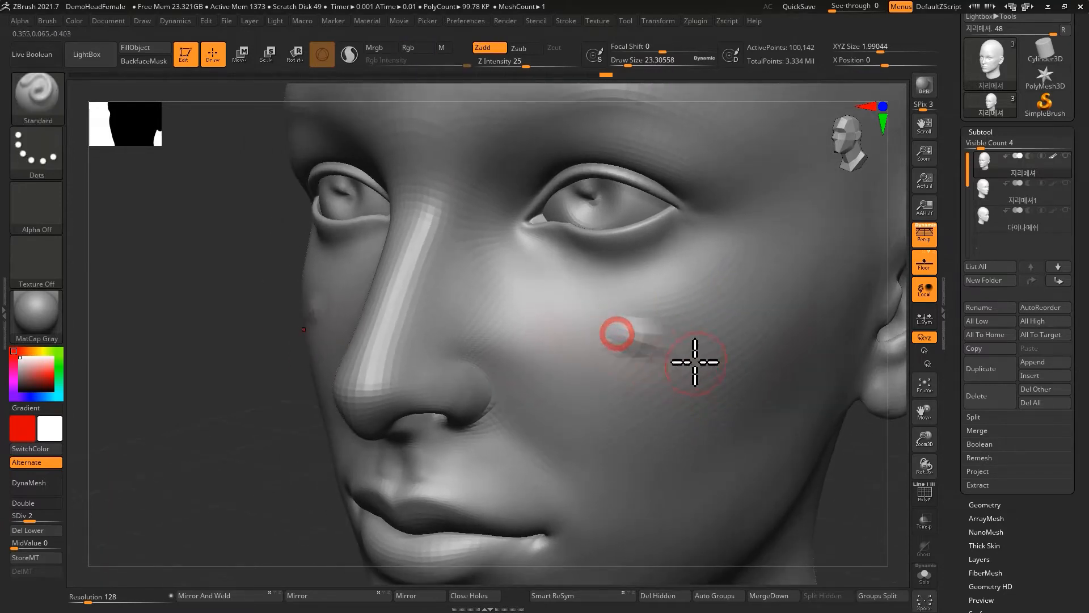
right_click_drag(652, 299, 660, 348)
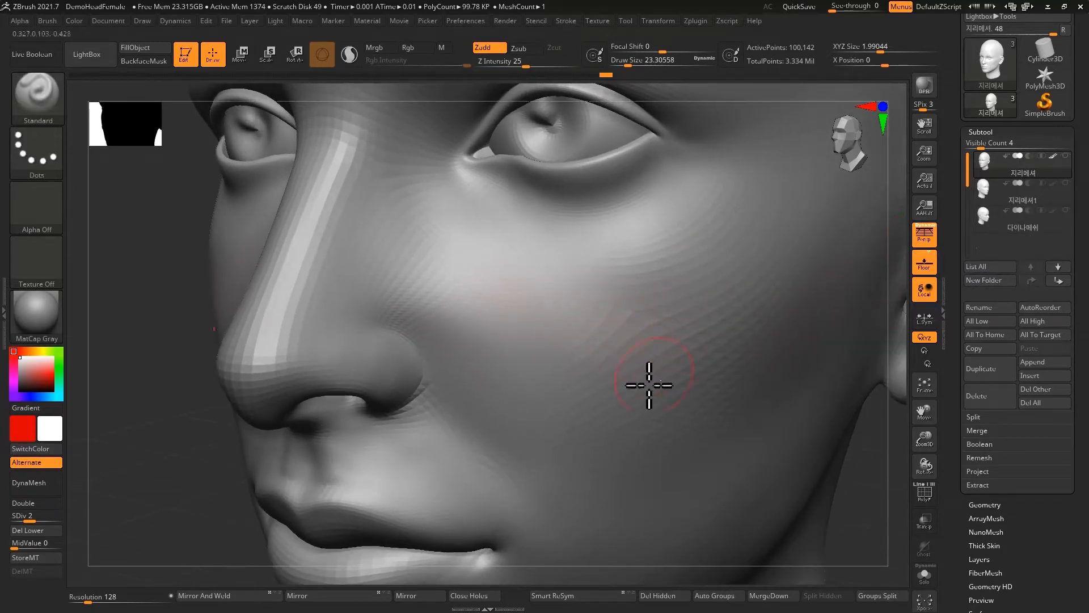
Show the polyframe at subdivision level 2 to inspect the cheek's polygon density, and hide it again.
left_click(926, 498)
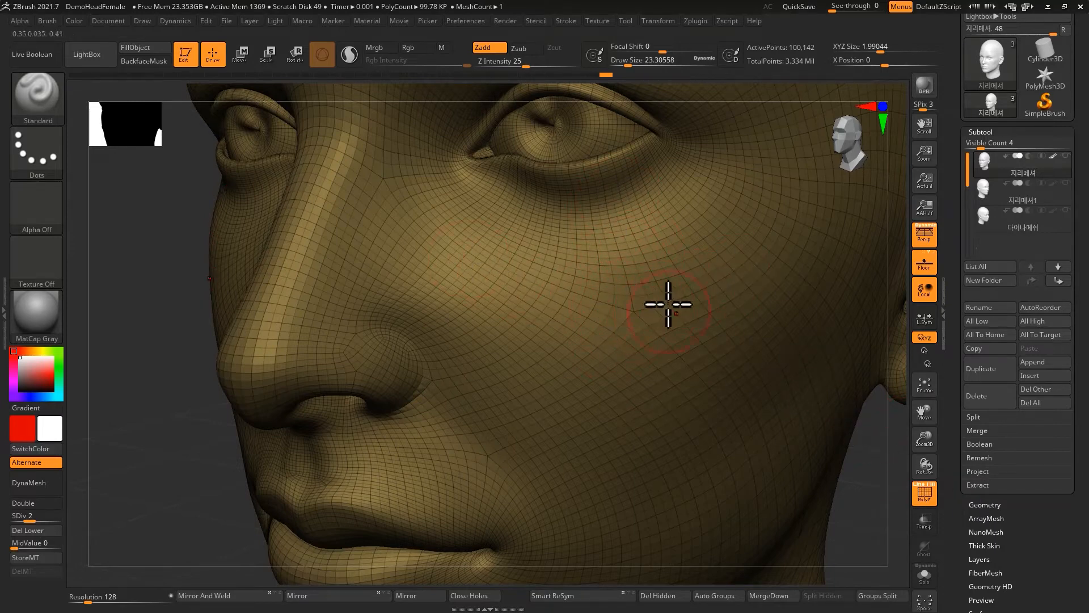
key("shift+f")
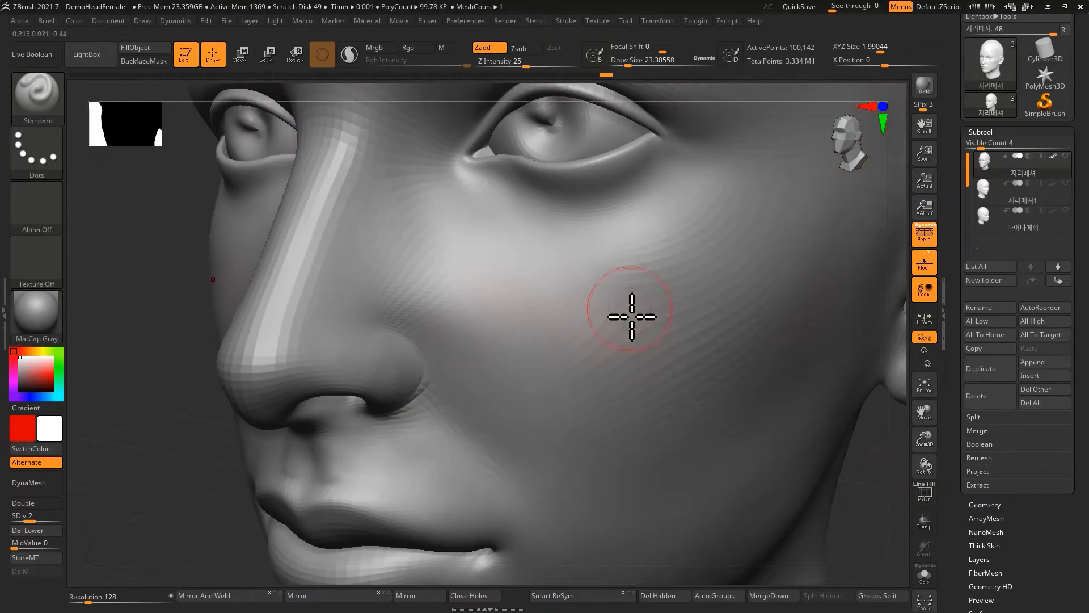
right_click_drag(348, 347, 420, 392)
Set the Standard brush's draw size to about 16.97.
key("s")
left_click_drag(323, 495, 316, 493)
right_click_drag(497, 409, 569, 321, "ctrl")
left_click(985, 132)
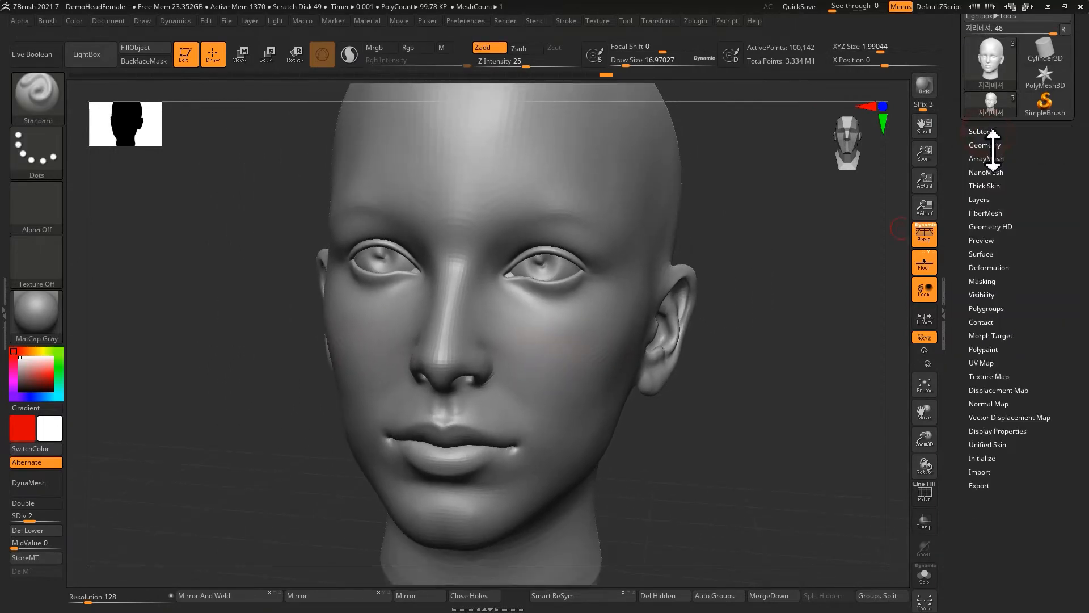
left_click(994, 146)
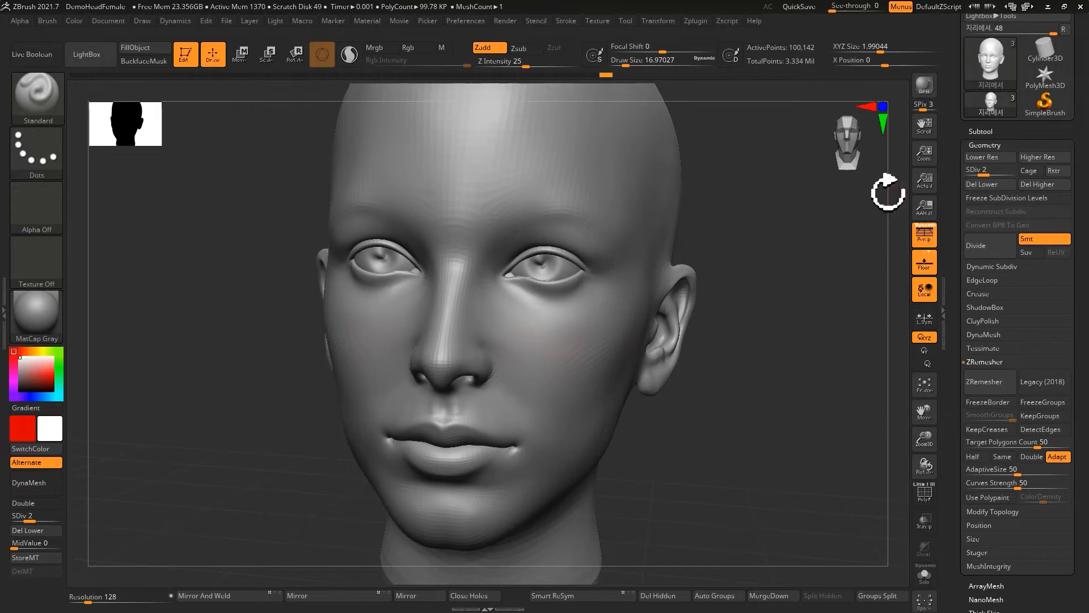
left_click(997, 144)
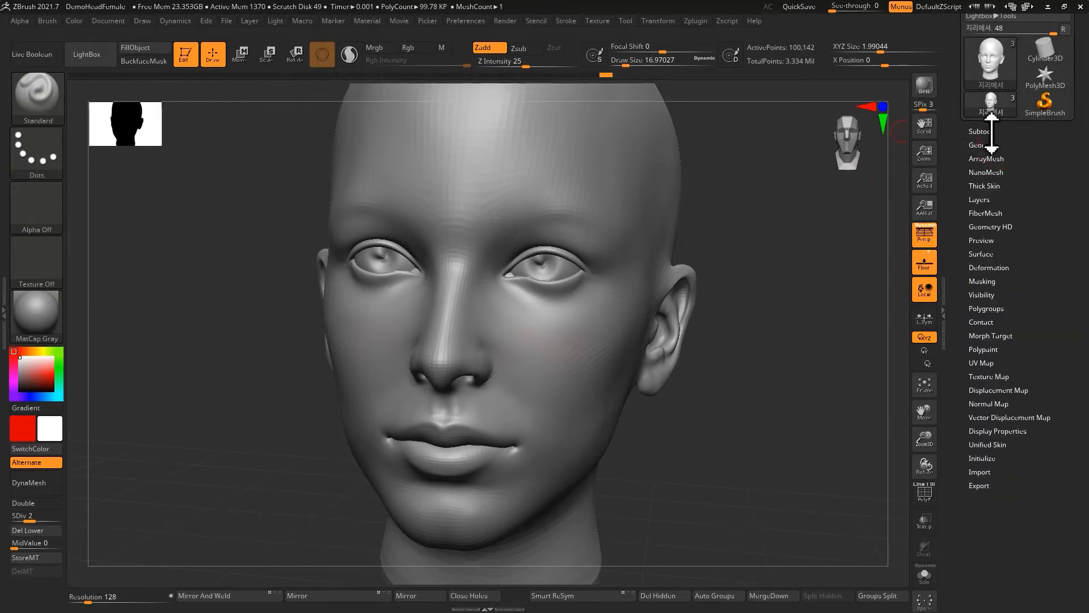
left_click(996, 132)
right_click_drag(573, 354, 554, 352)
key("ctrl")
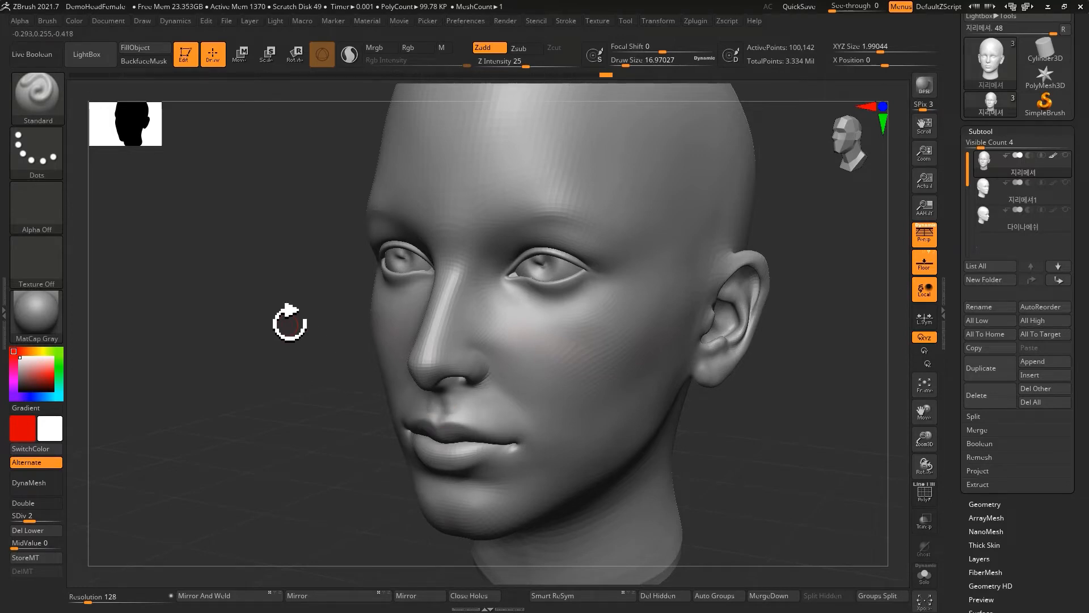
Set the draw size to about 5.75 and select the DamStandard brush for work around the eyes.
right_click_drag(679, 242, 674, 281, "alt")
right_click_drag(577, 352, 525, 341, "ctrl")
right_click_drag(612, 361, 584, 392, "alt")
right_click_drag(533, 392, 506, 400, "ctrl")
right_click_drag(505, 392, 333, 420, "alt")
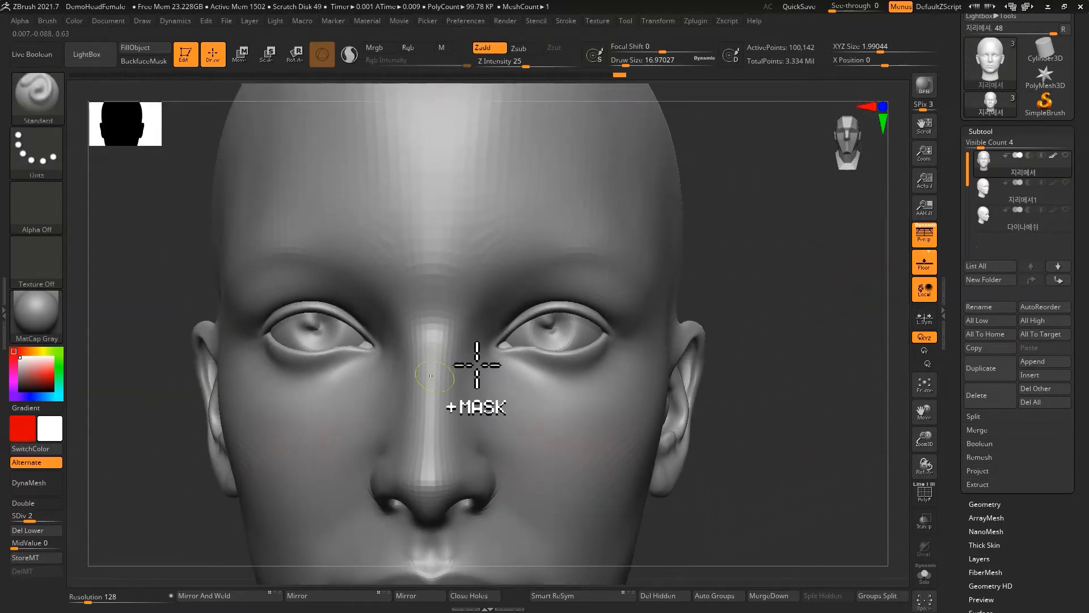
right_click_drag(493, 389, 525, 468, "ctrl")
key("s")
left_click_drag(524, 467, 516, 465)
mouse_move(513, 413)
right_mouse_down("ctrl")
mouse_move(455, 428)
mouse_move(475, 422)
right_mouse_up("ctrl")
key("b")
key("d")
key("s")
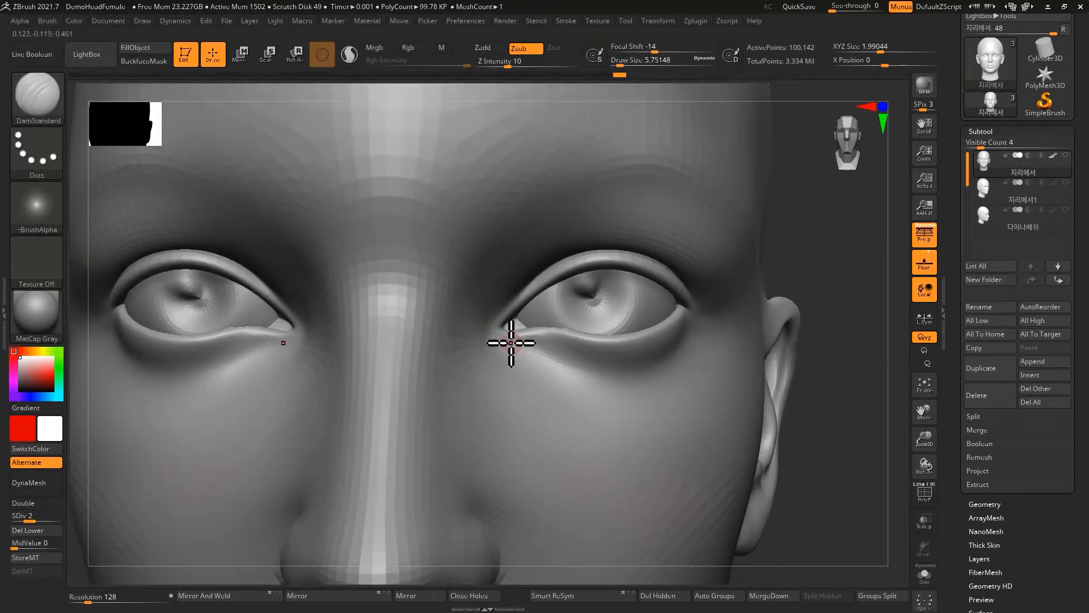
Carve a crease beneath the lower eyelid from the inner corner towards the outer cheek at subdivision level 2.
mouse_move(534, 345)
left_mouse_down()
mouse_move(689, 362)
mouse_move(672, 372)
mouse_move(564, 357)
mouse_move(649, 374)
left_mouse_up()
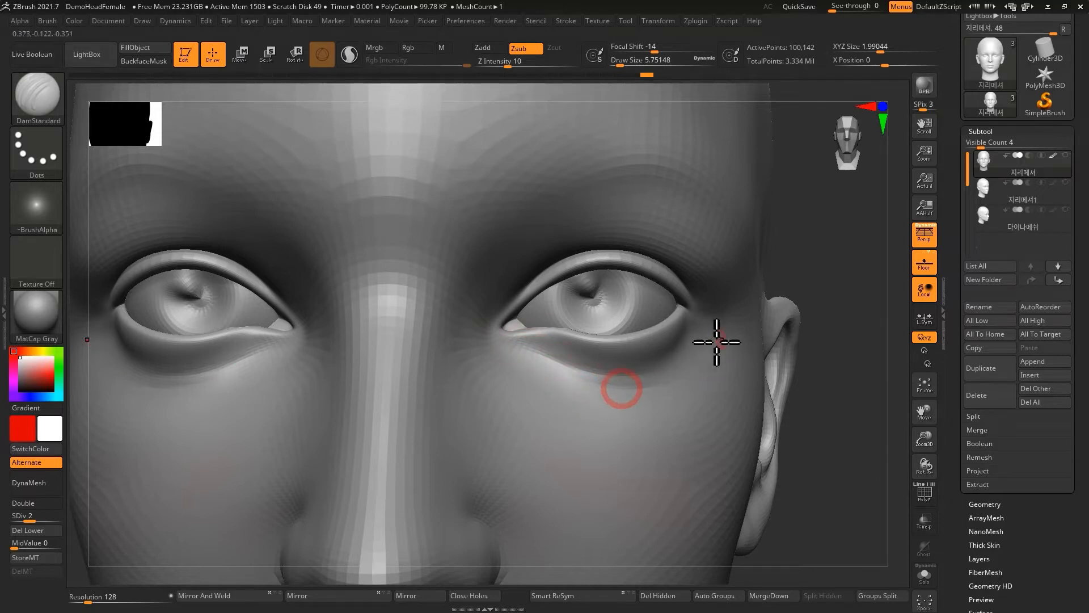
right_click_drag(715, 341, 653, 322)
right_click_drag(552, 323, 145, 455)
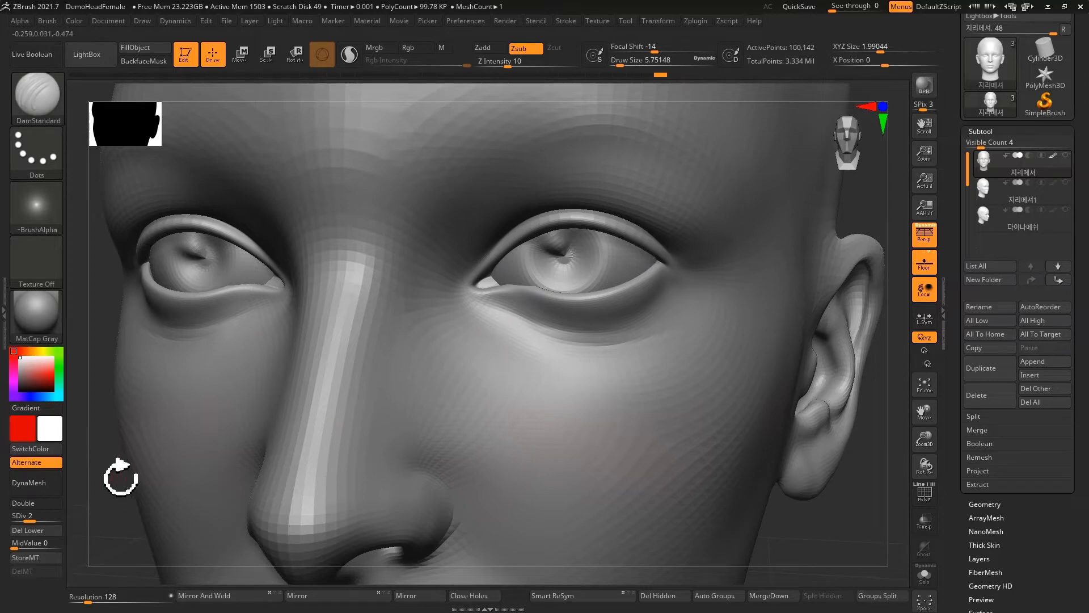
Delete the head's other subdivision levels and divide the mesh up to a new level 3.
left_click(43, 531)
left_click(980, 132)
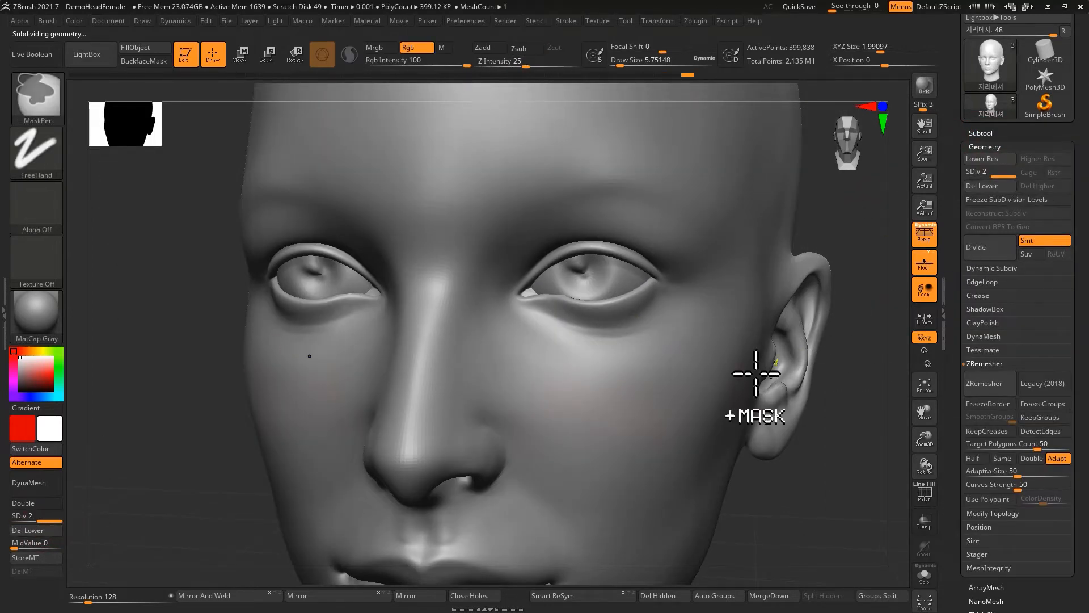
key("ctrl+d")
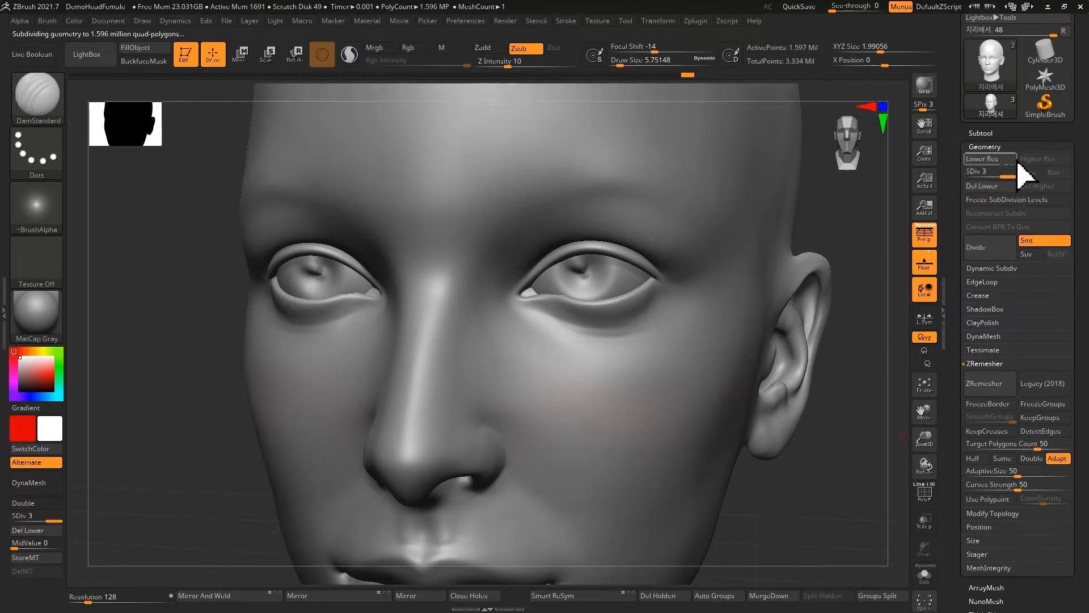
Inspect the level 3 wireframe around the eye and the carved crease, and hide the polyframe again.
right_click_drag(596, 306, 632, 348, "ctrl")
left_click(928, 497)
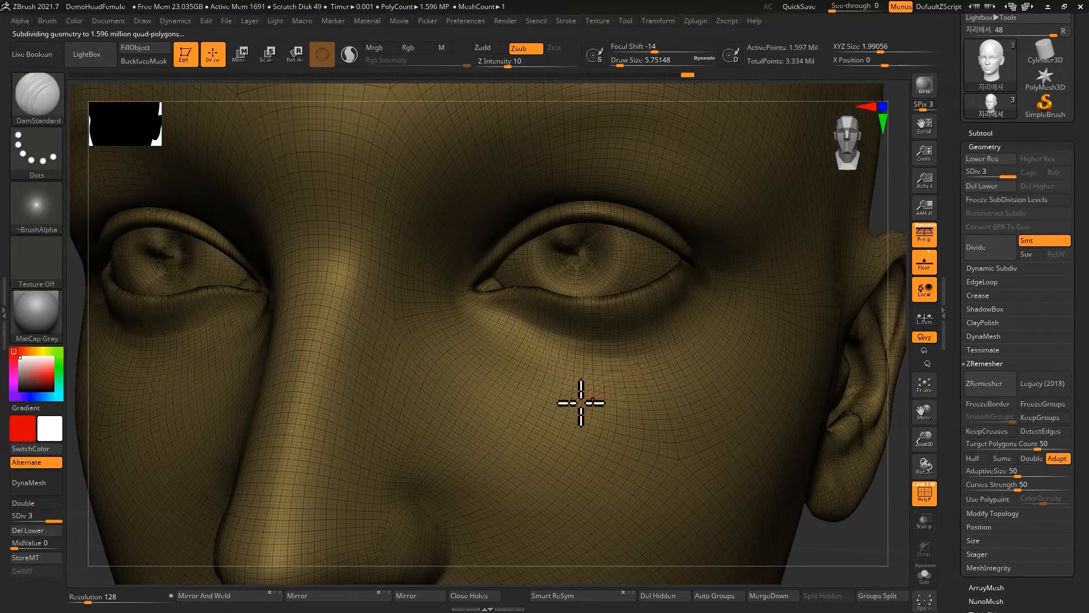
left_click(922, 498)
Undo the last subdivision of the head and divide it again to level 3.
right_click_drag(611, 304, 636, 325, "ctrl")
key("ctrl+z")
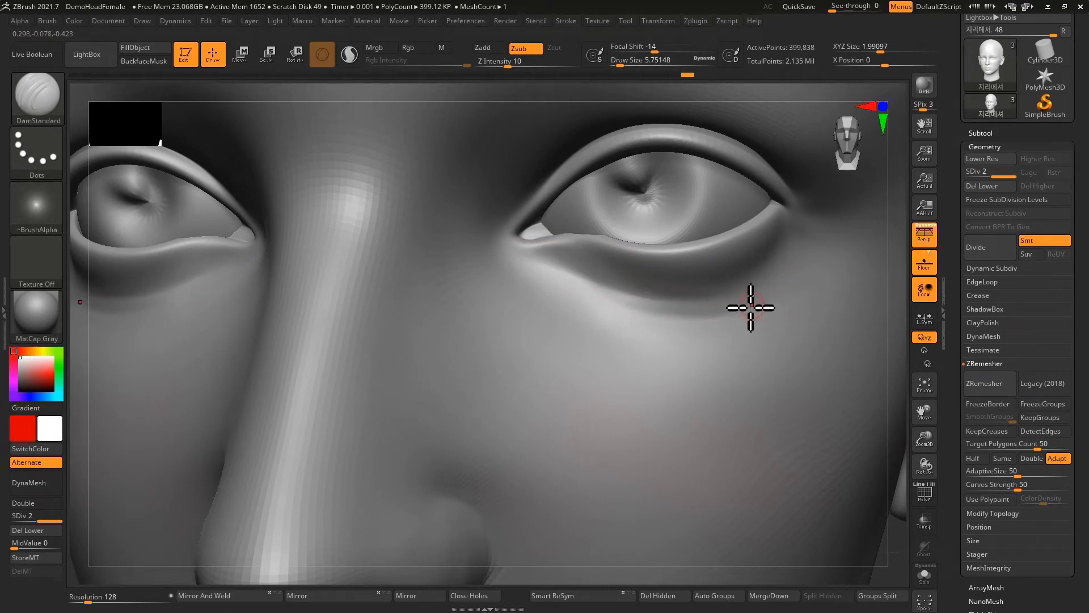
left_click(998, 250)
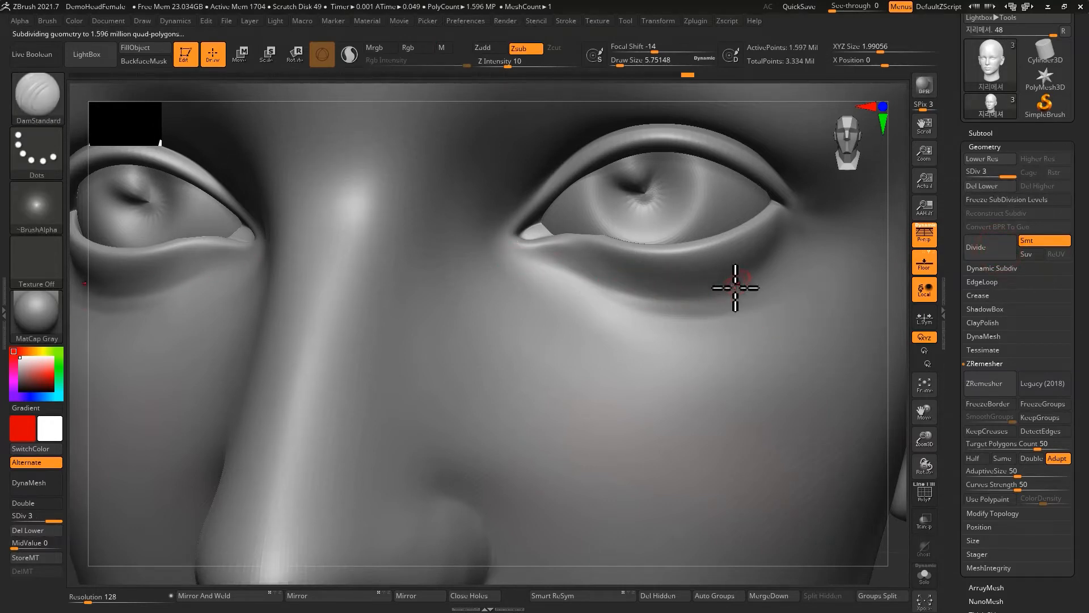
Switch the head between subdivision levels 2 and 3 to compare the under-eye crease.
left_click(986, 174)
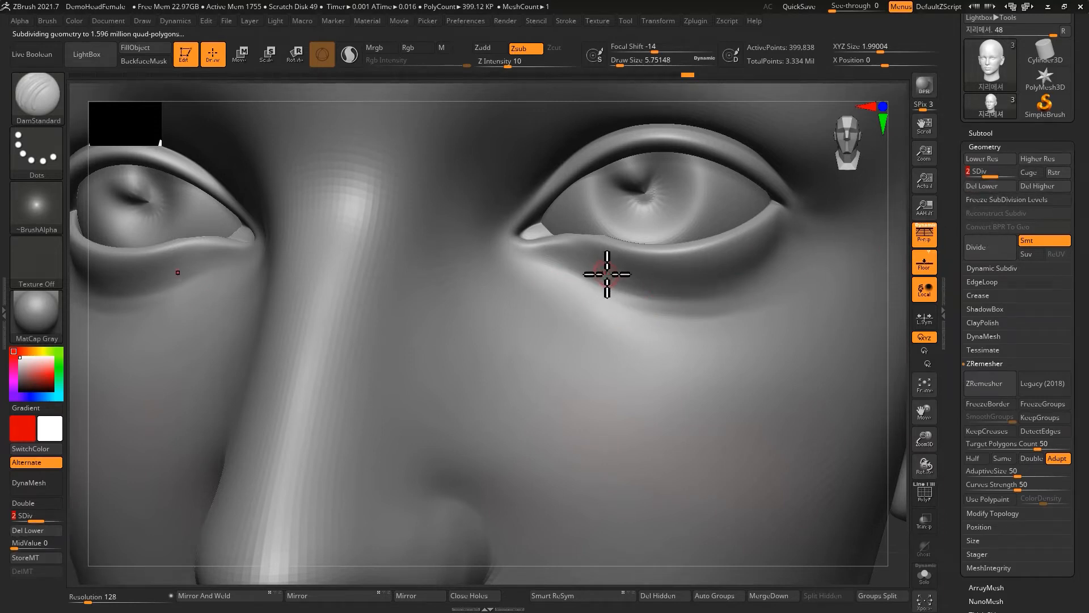
left_click_drag(997, 178, 1082, 182)
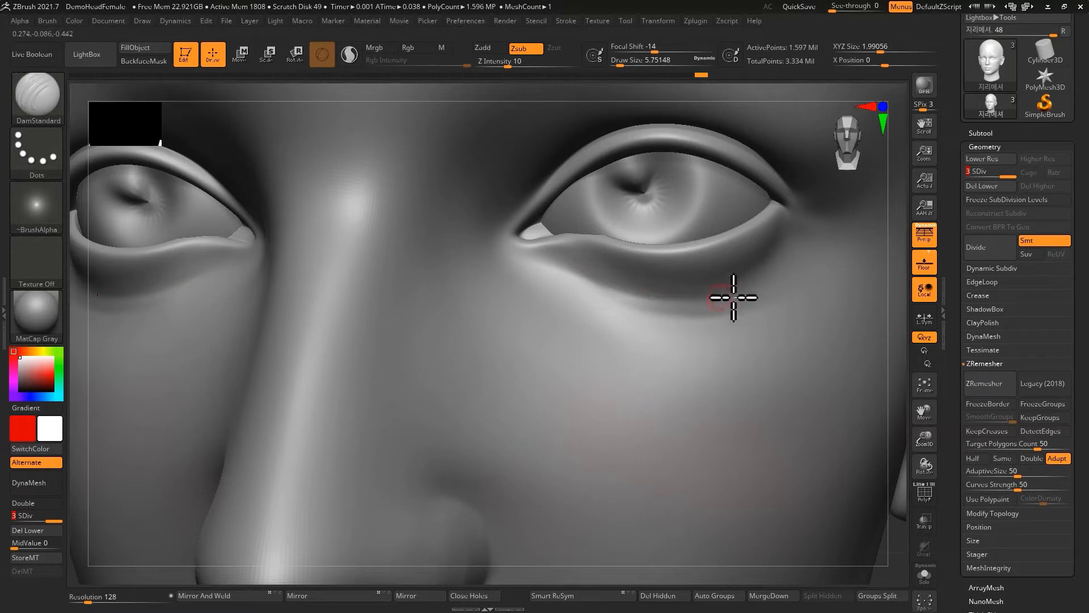
left_click(1004, 174)
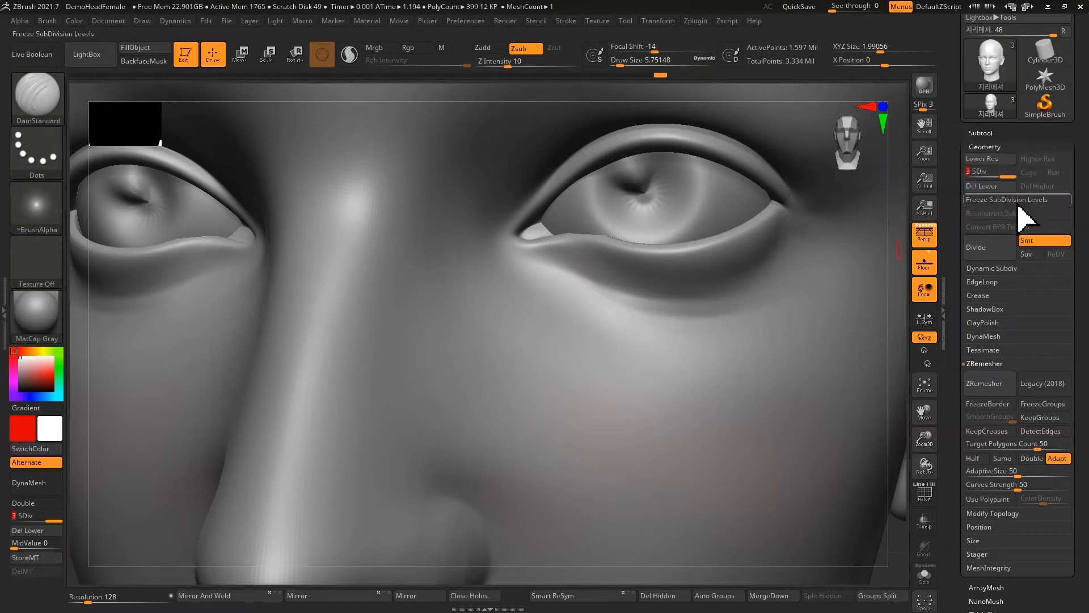
Divide the head up to subdivision level 4 and carve a small smiley face on the cheek with the DamStandard brush.
right_click_drag(647, 346, 596, 369, "alt")
left_click(988, 254)
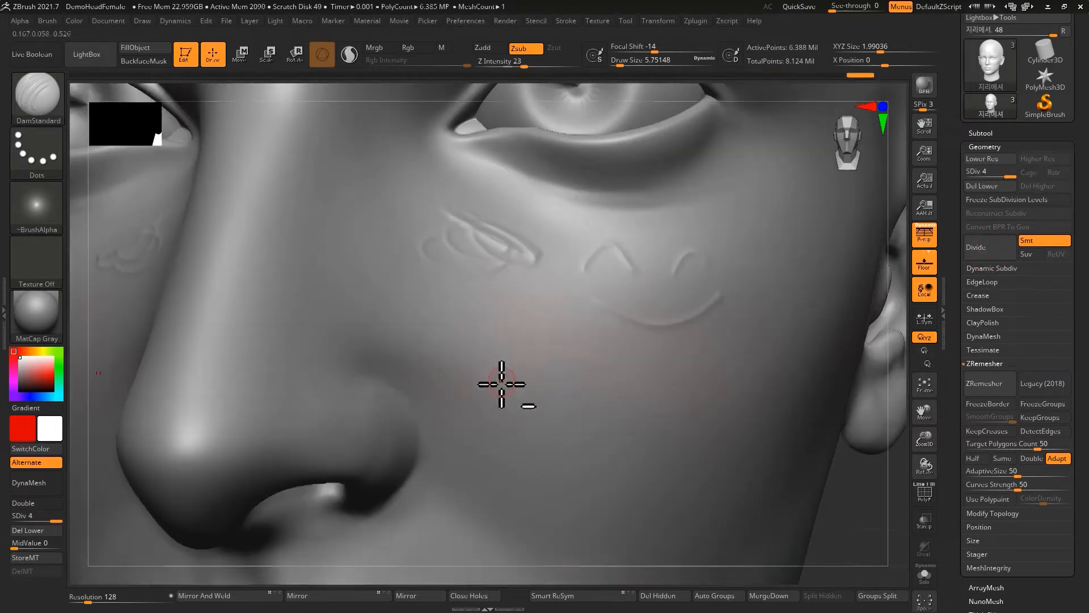
left_click_drag(498, 383, 628, 376)
mouse_move(519, 403)
left_mouse_down()
mouse_move(582, 437)
mouse_move(628, 399)
left_mouse_up()
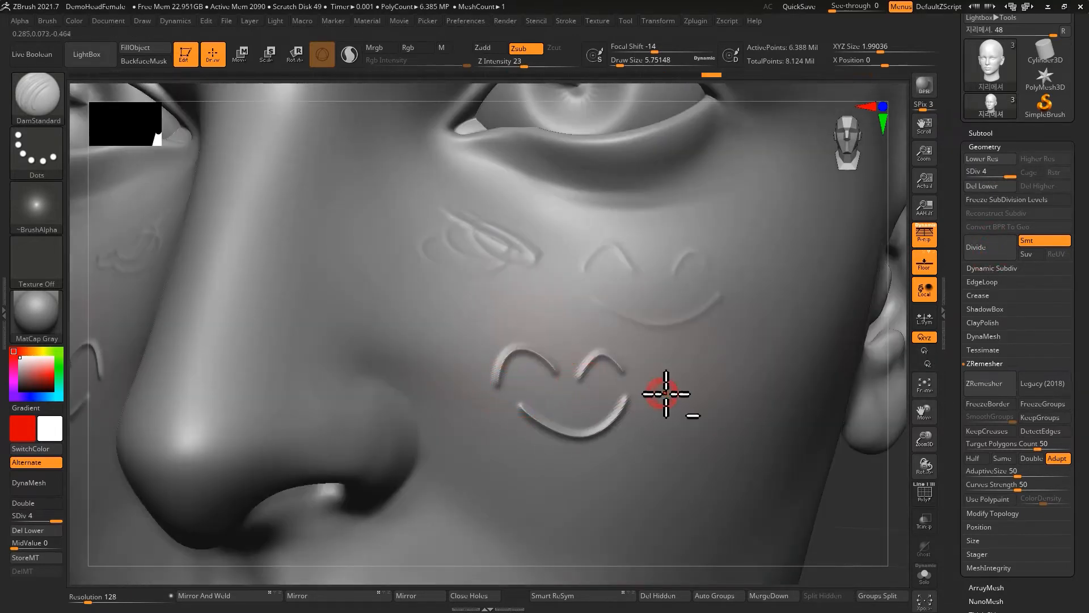
mouse_move(681, 358)
right_mouse_down("ctrl")
mouse_move(642, 277)
mouse_move(631, 295)
right_mouse_up("ctrl")
mouse_move(618, 358)
right_mouse_down("ctrl")
mouse_move(637, 380)
mouse_move(630, 389)
right_mouse_up("ctrl")
Switch the head between subdivision levels 2 and 4 to compare how the carved cheek marks hold up.
left_click_drag(991, 170, 974, 172)
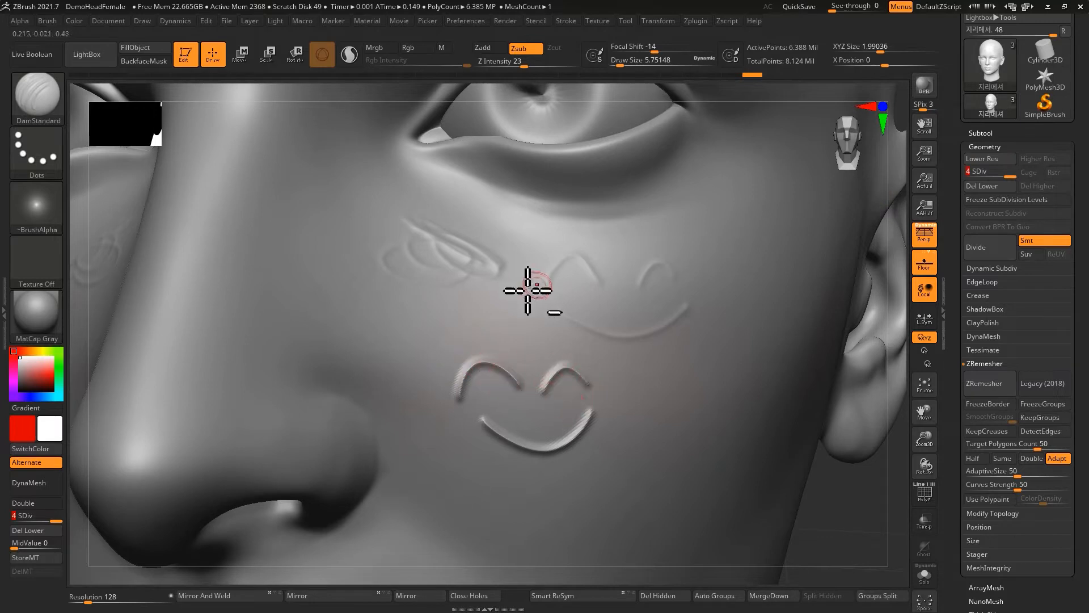
right_click_drag(533, 267, 522, 326, "alt")
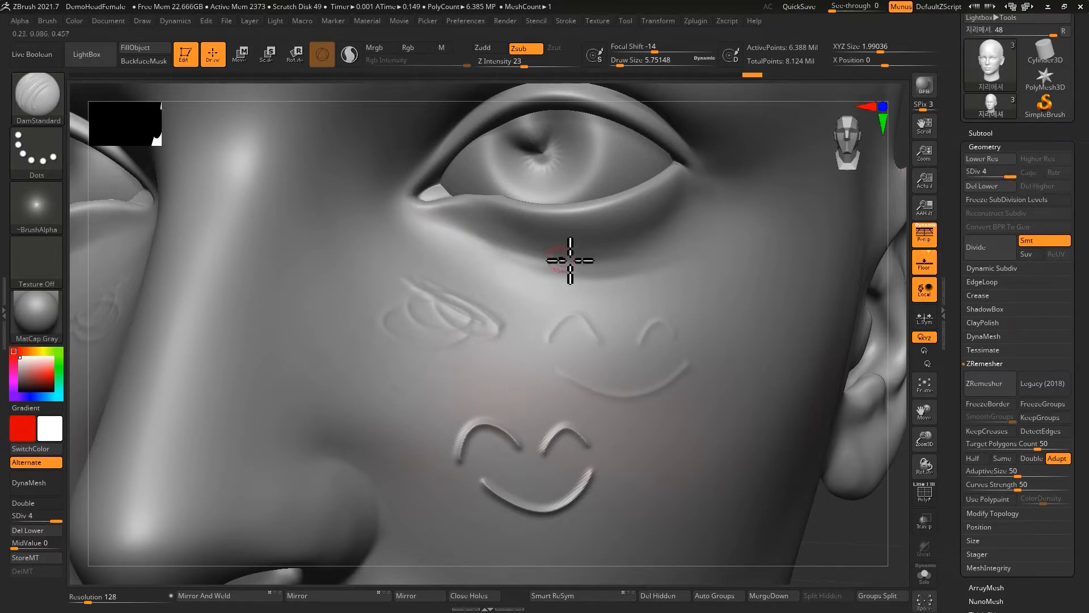
left_click(986, 175)
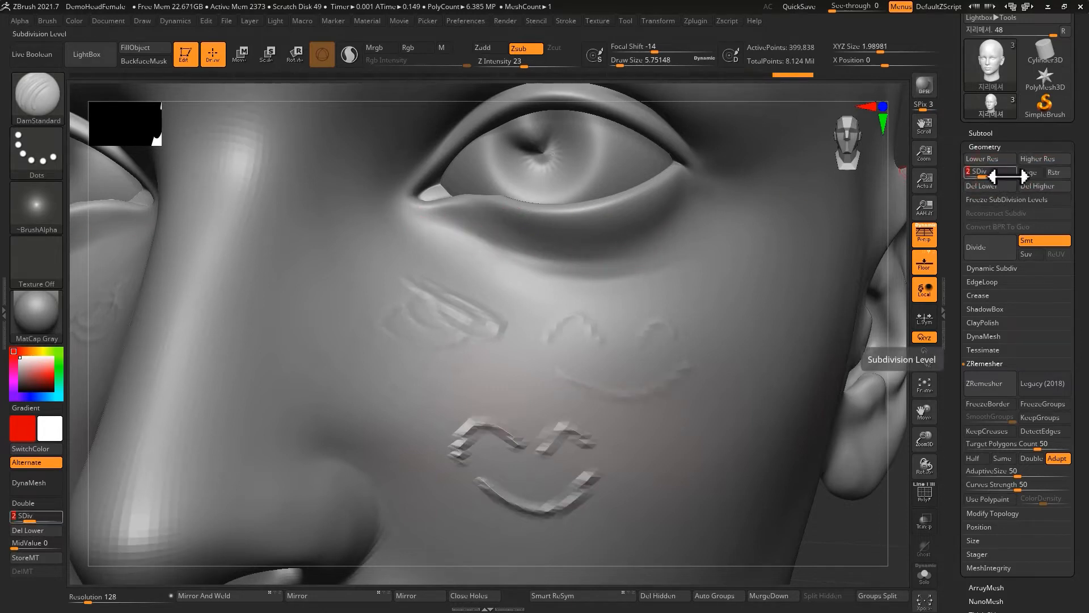
left_click_drag(1007, 176, 1077, 178)
left_click(988, 175)
left_click_drag(1006, 176, 1028, 176)
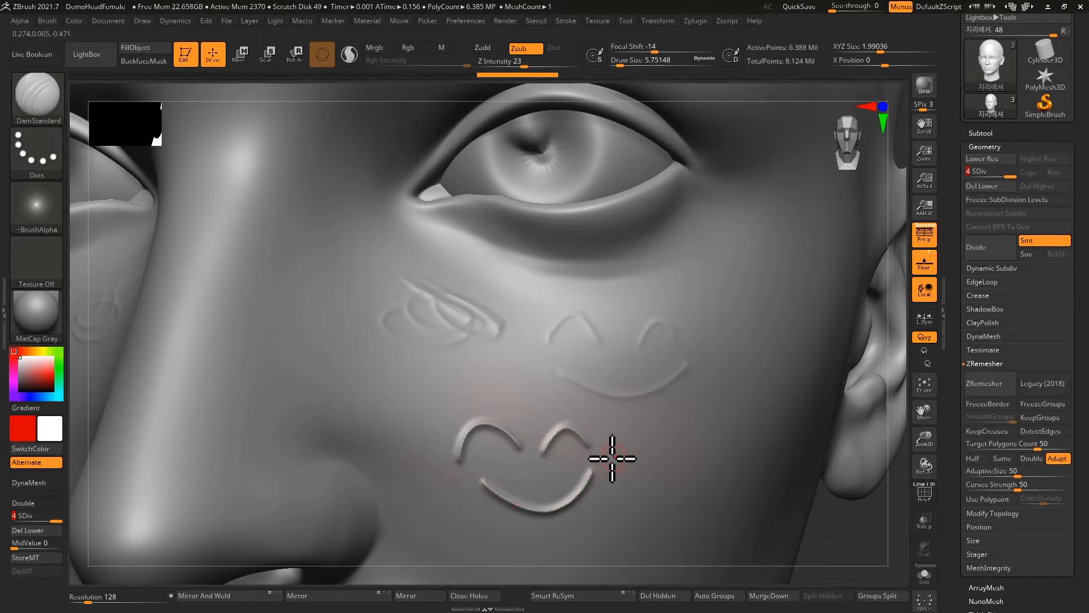
mouse_move(1012, 172)
left_mouse_down()
mouse_move(982, 172)
mouse_move(1028, 173)
mouse_move(1042, 225)
left_mouse_up()
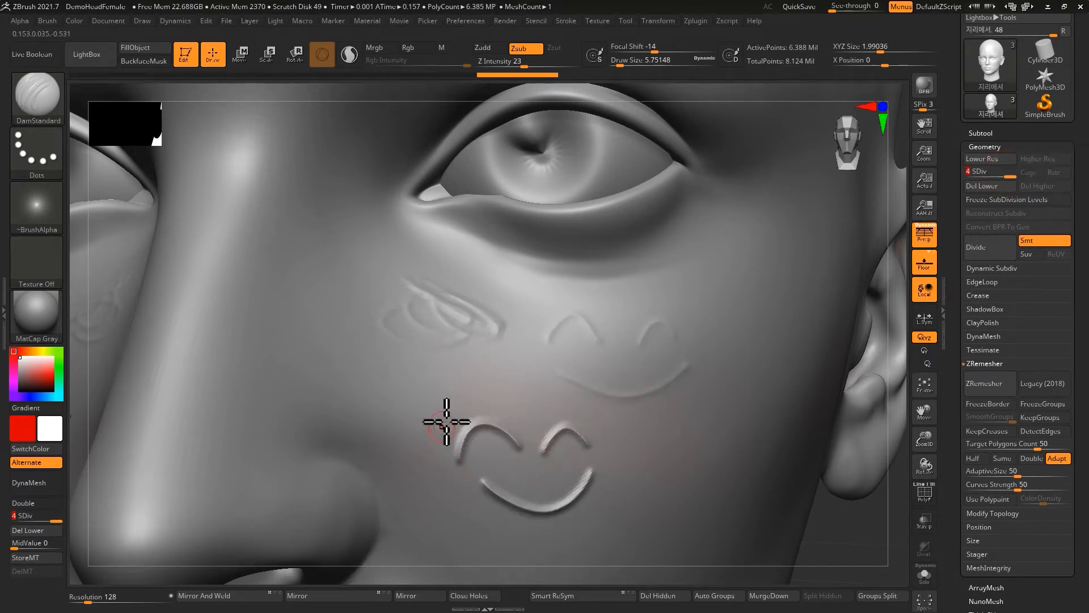
Set the draw size to 26.8692 and smooth the lower smiley on the cheek at subdivision level 4.
right_click_drag(663, 378, 551, 309, "ctrl")
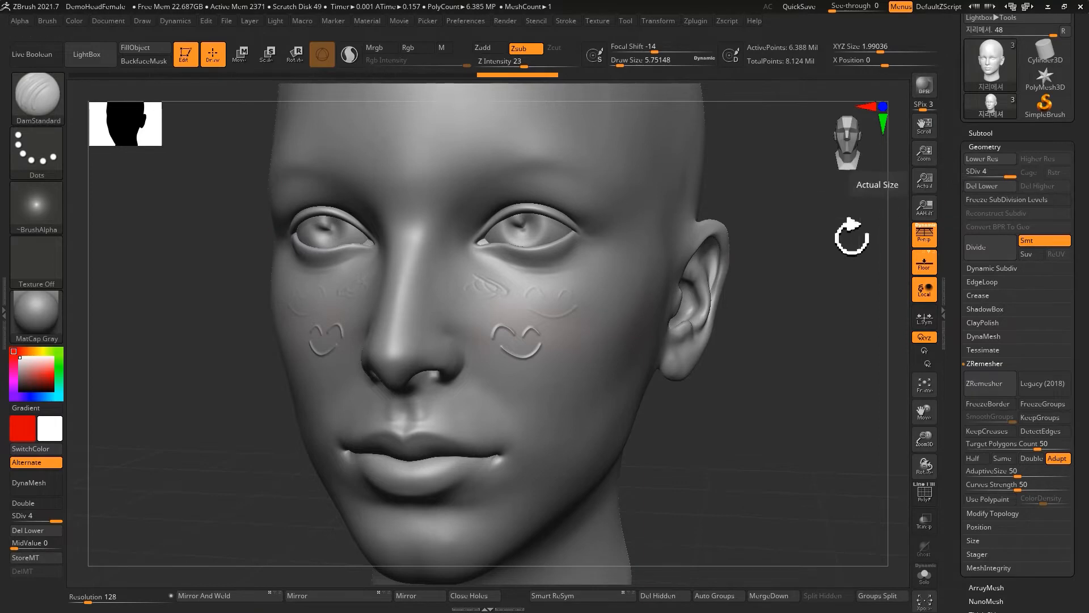
key("ctrl")
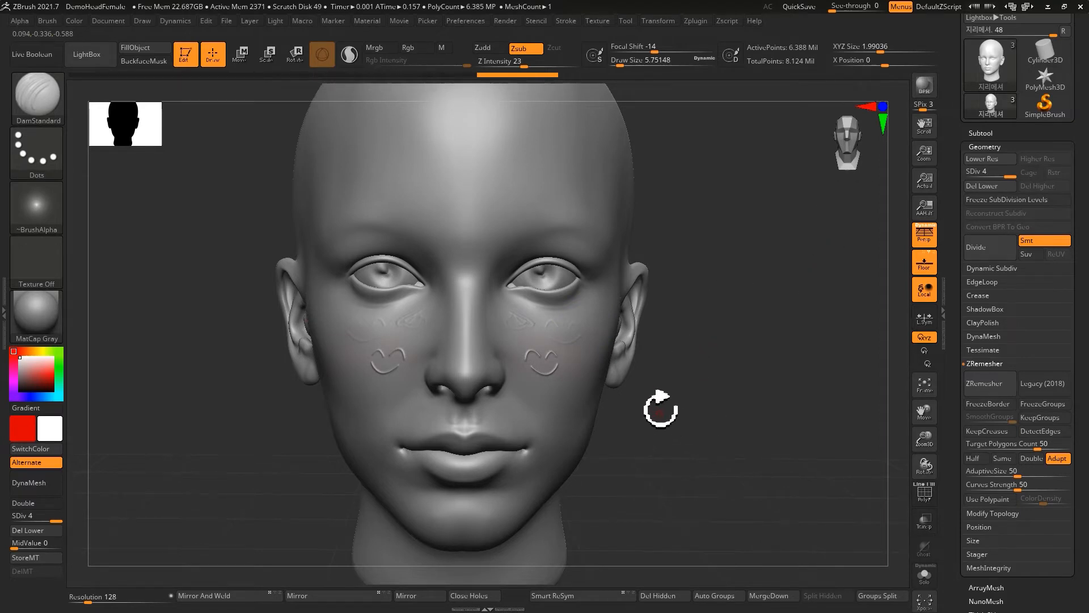
left_click_drag(661, 408, 575, 396)
key("s")
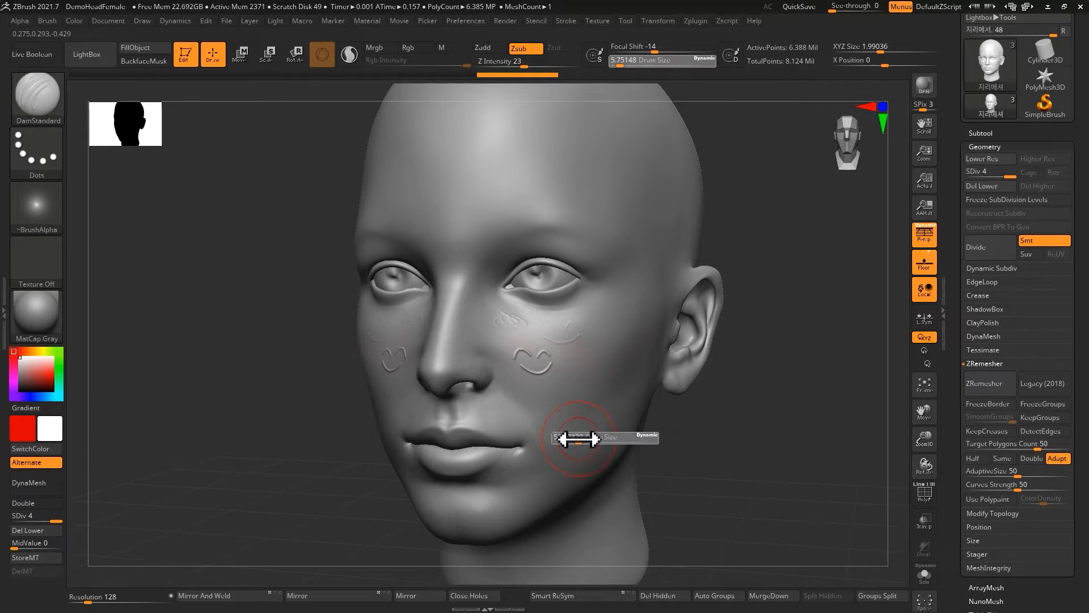
left_click(572, 440)
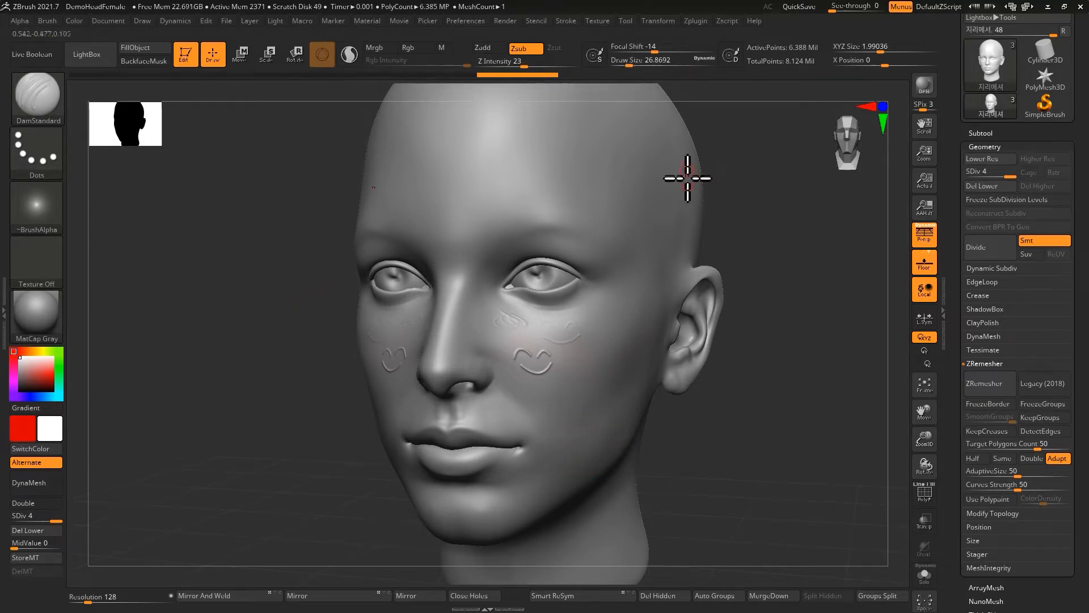
mouse_move(652, 381)
right_mouse_down()
mouse_move(670, 397)
mouse_move(666, 389)
right_mouse_up()
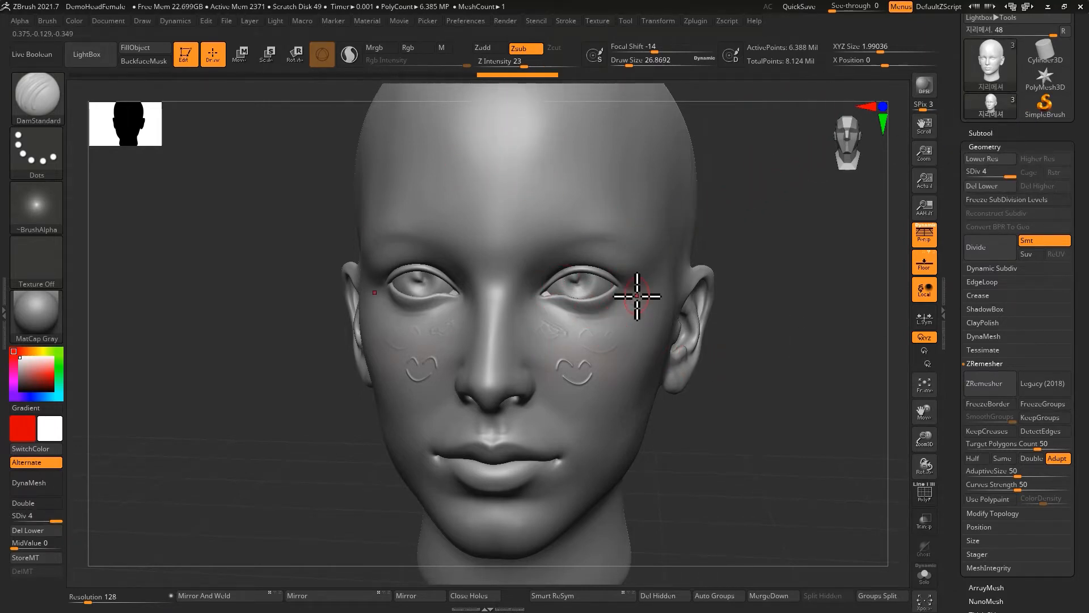
right_click_drag(637, 295, 603, 288, "ctrl")
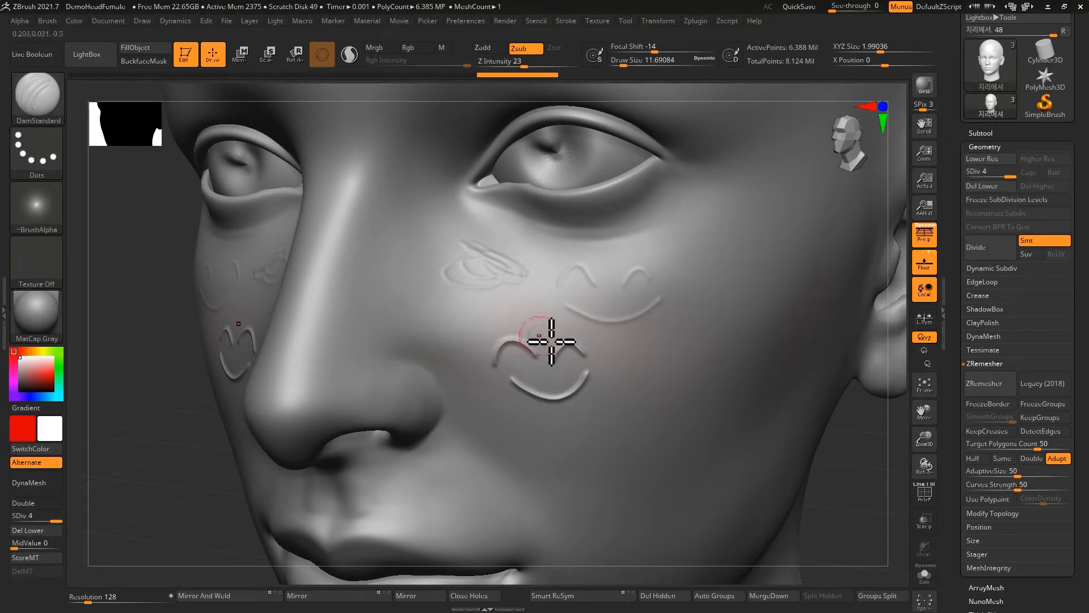
key("s")
left_click_drag(545, 364, 515, 373)
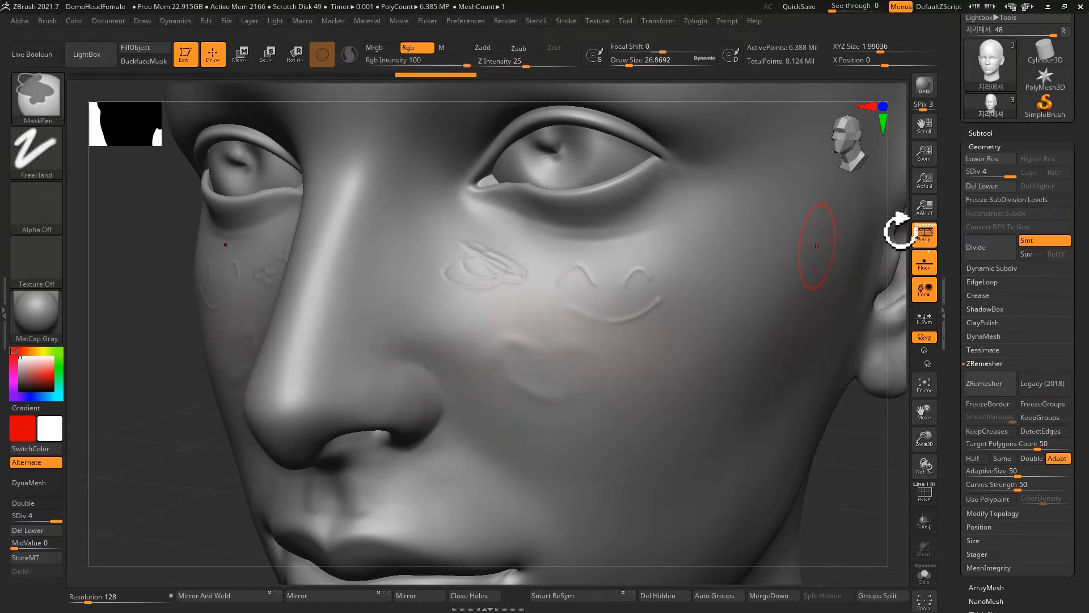
Lower the head to subdivision level 1 and smooth the area of the lower smiley there.
left_click(980, 174)
left_click_drag(980, 175, 959, 176)
mouse_move(549, 348)
left_mouse_down("shift")
mouse_move(573, 404)
mouse_move(525, 381)
left_mouse_up("shift")
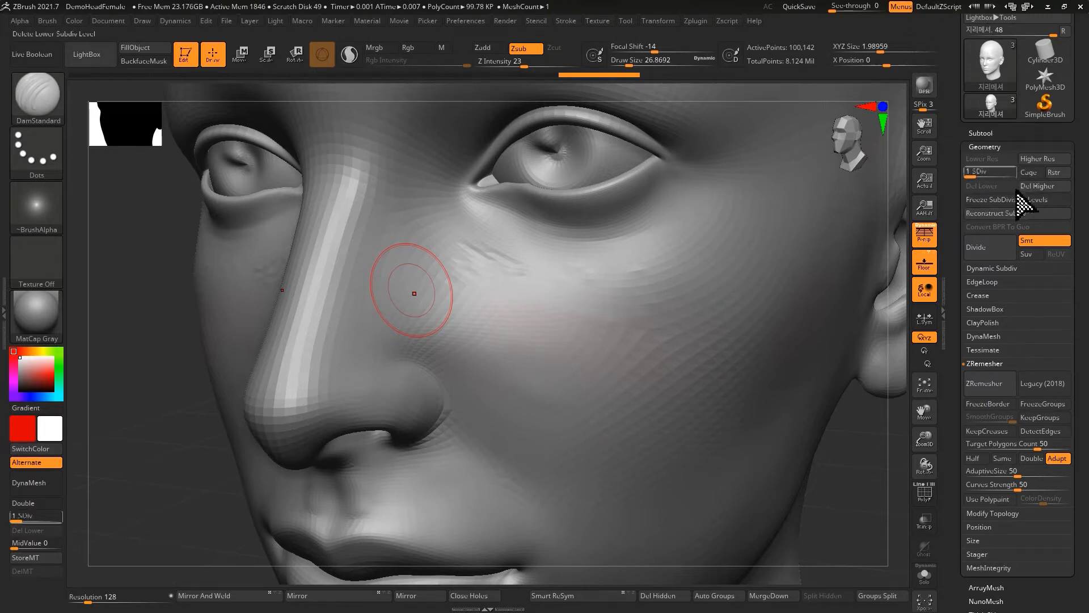
left_click(970, 174)
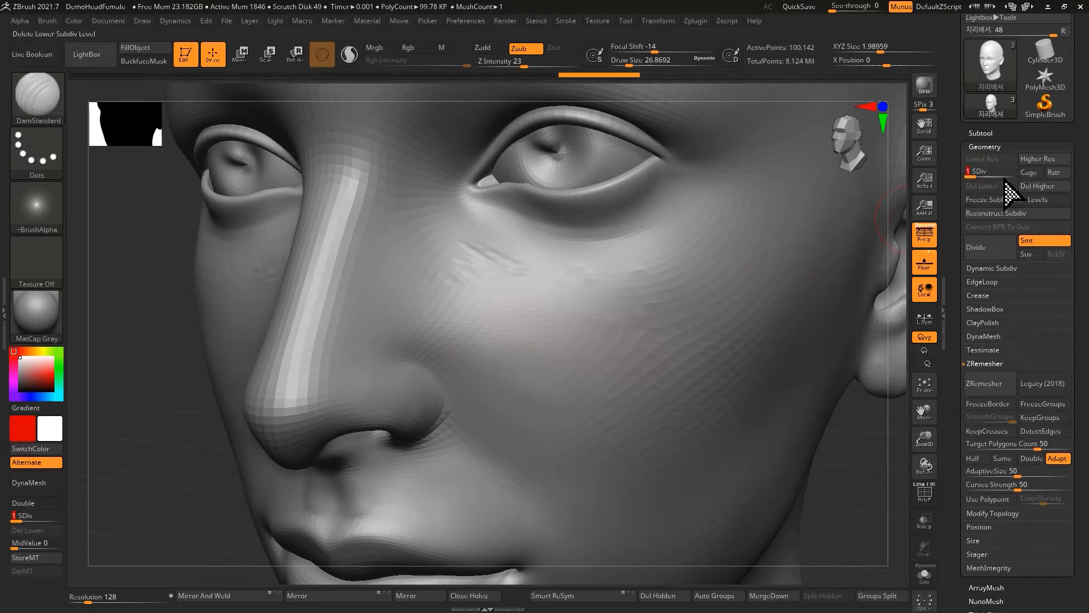
left_click_drag(1017, 179, 948, 182)
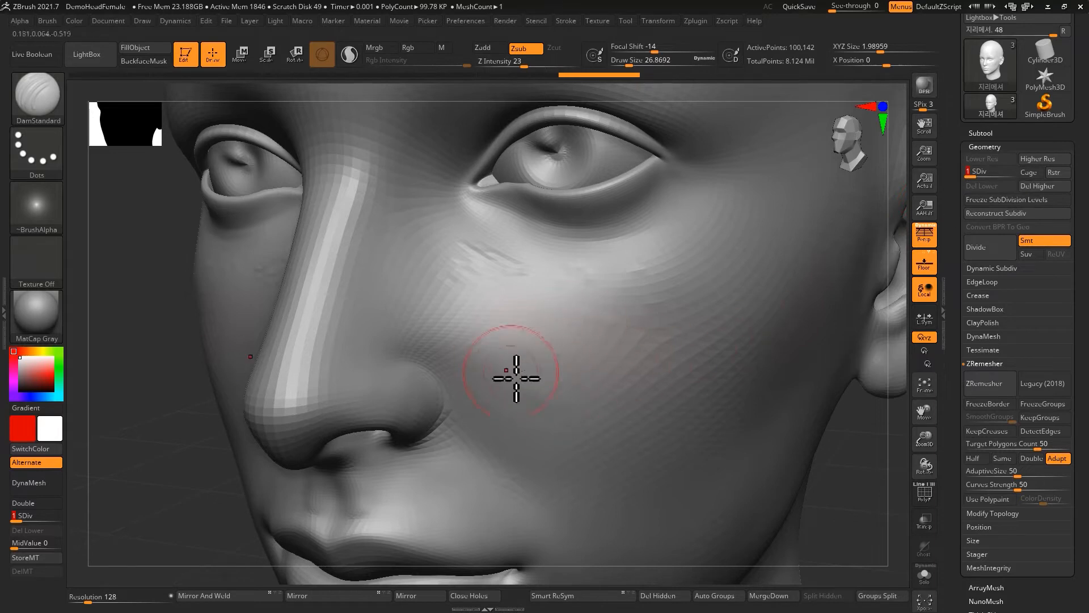
Undo the smoothing of the lower smiley and compare the carved marks at subdivision levels 2 and 4.
left_click(995, 179)
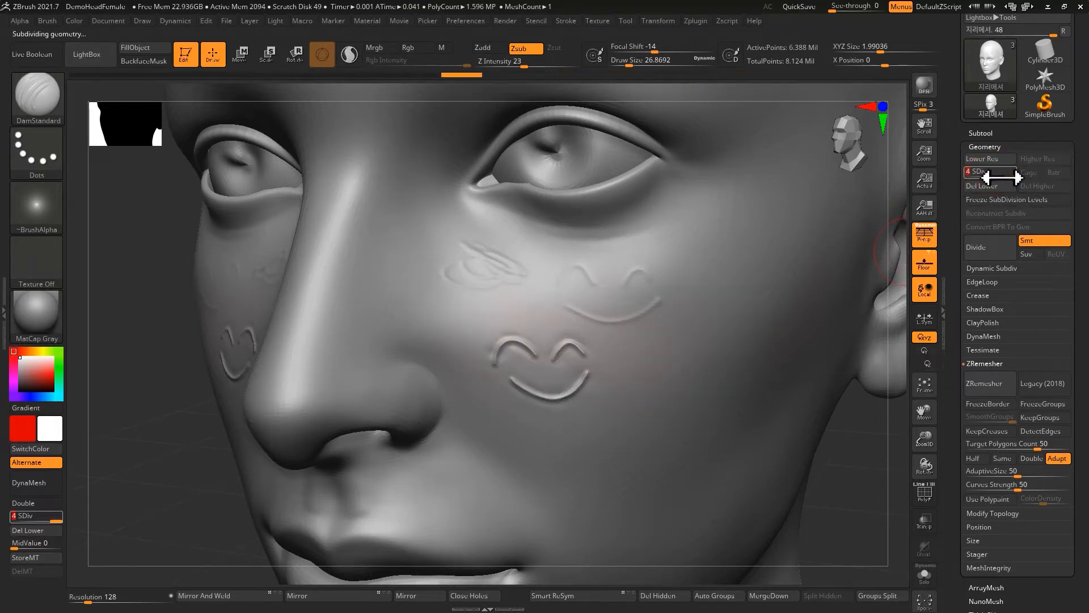
left_click(990, 174)
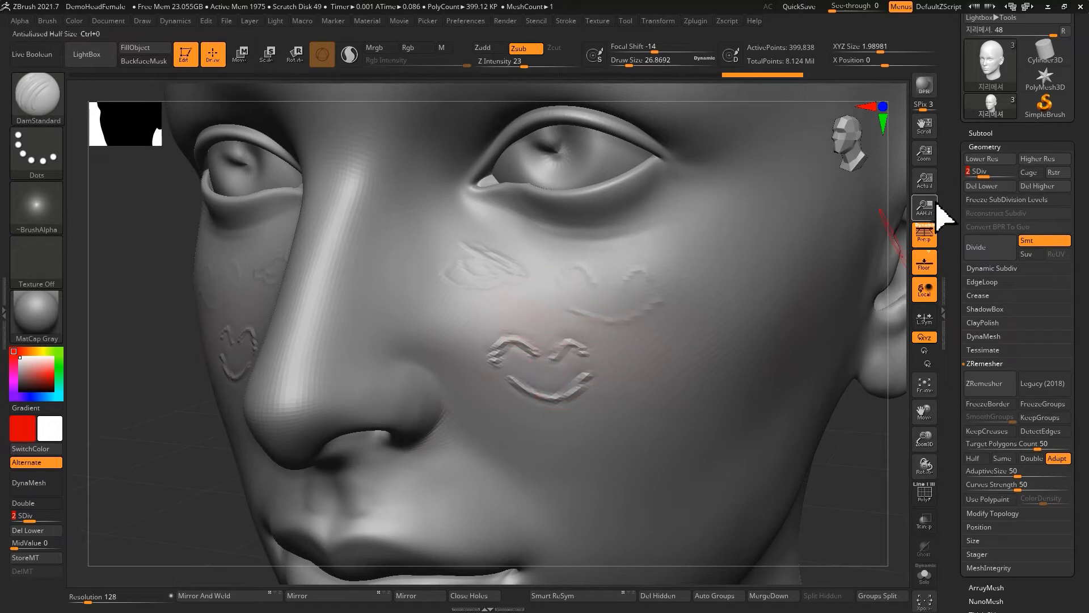
left_click_drag(983, 178, 1010, 207)
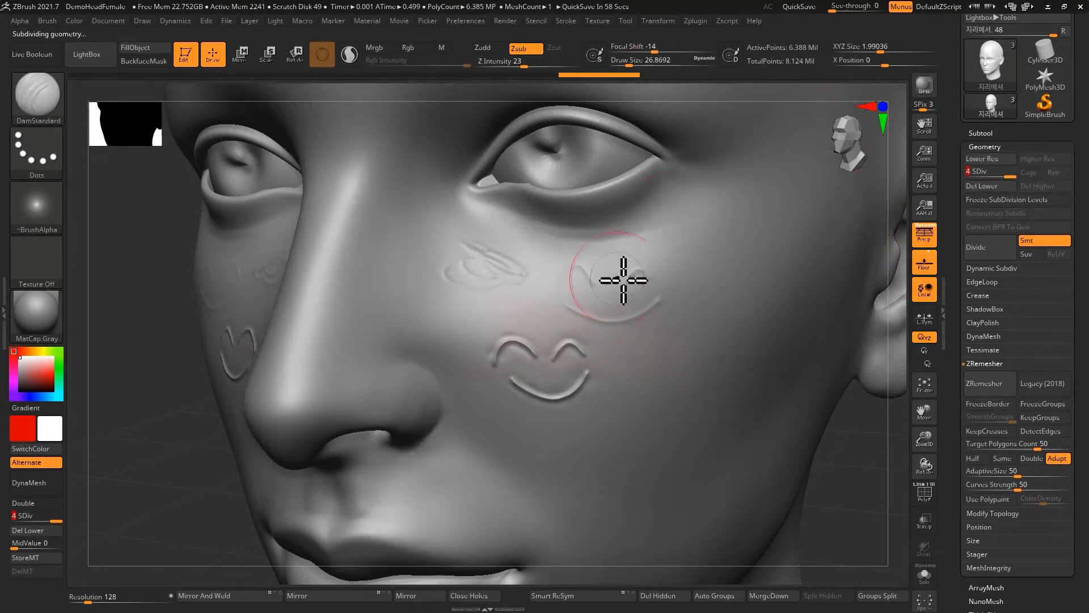
Smooth the lower smiley off the cheek at subdivision level 4, at level 1 and at an intermediate level.
key("shift")
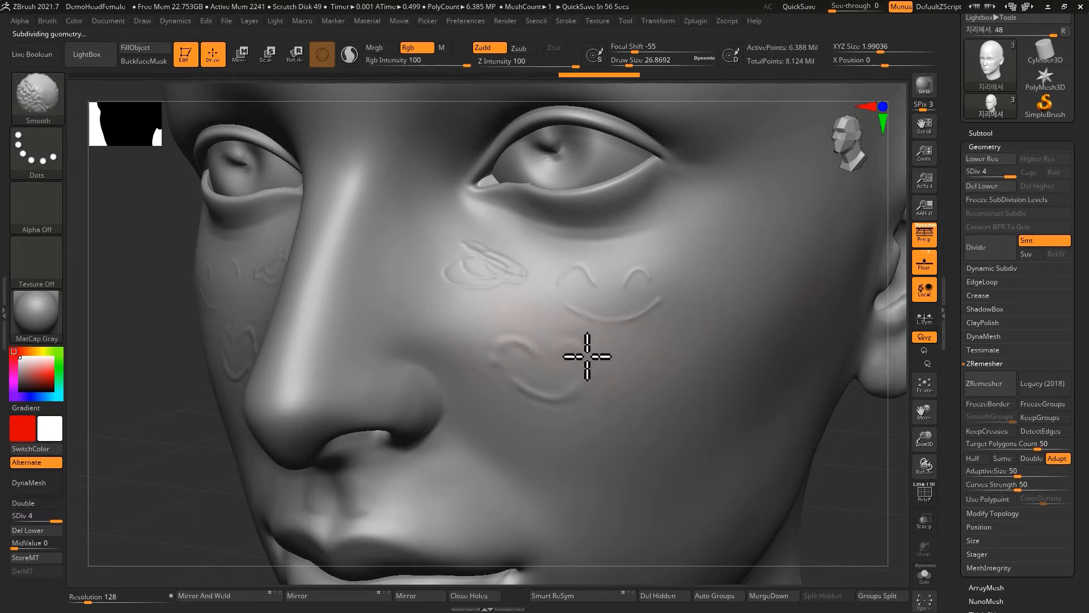
left_click_drag(1010, 174, 968, 174)
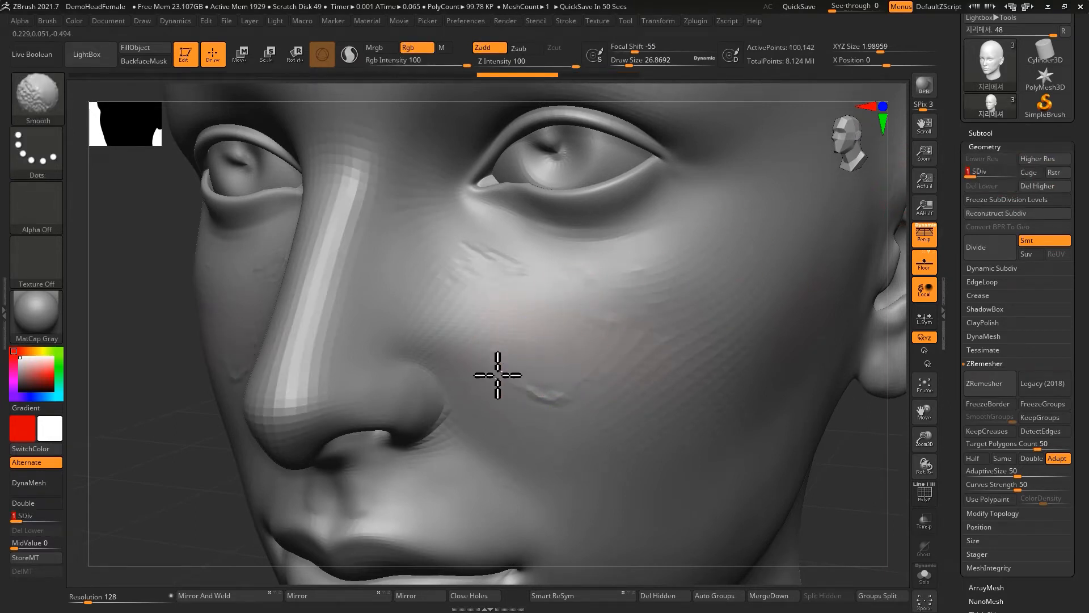
mouse_move(493, 349)
left_mouse_down()
mouse_move(570, 355)
mouse_move(525, 391)
mouse_move(537, 392)
left_mouse_up()
left_click(989, 171)
mouse_move(495, 363)
left_mouse_down()
mouse_move(579, 362)
mouse_move(567, 394)
mouse_move(533, 386)
left_mouse_up()
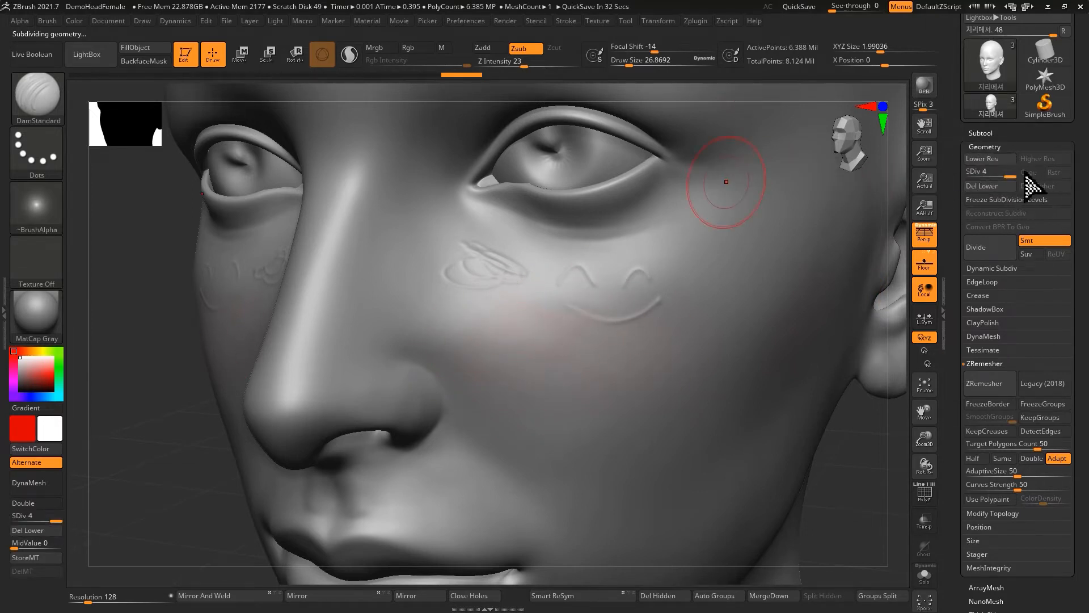
Smooth away the remaining scribble and faint smiley below the eye at subdivision level 4.
mouse_move(668, 276)
left_mouse_down("shift")
mouse_move(589, 278)
mouse_move(669, 296)
left_mouse_up("shift")
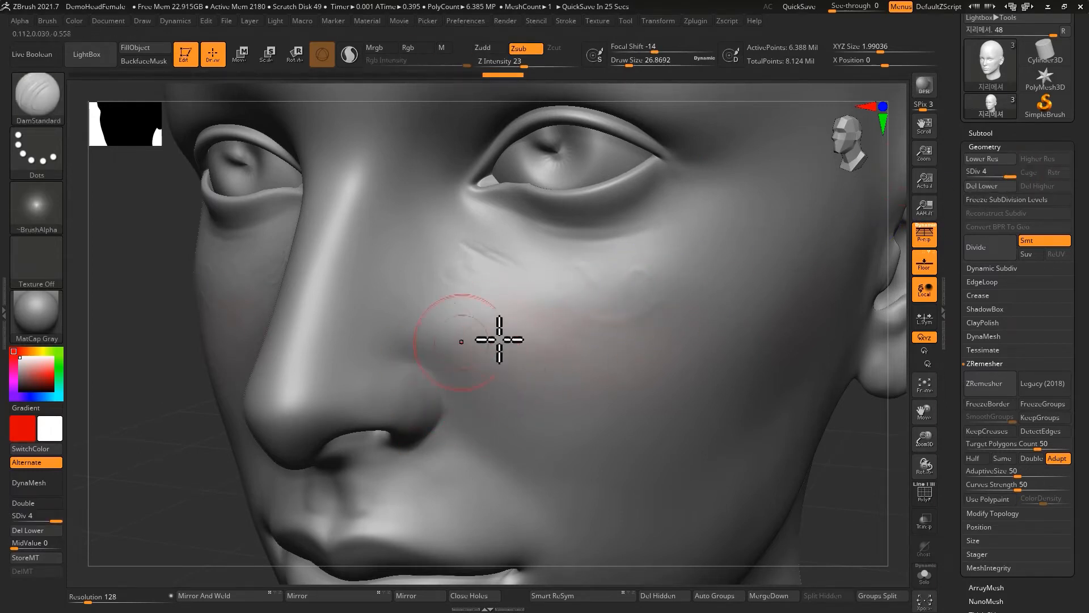
mouse_move(613, 281)
right_mouse_down("ctrl")
mouse_move(573, 314)
mouse_move(571, 336)
mouse_move(534, 380)
mouse_move(604, 357)
right_mouse_up("ctrl")
right_click_drag(539, 282, 588, 338, "ctrl")
mouse_move(588, 338)
right_mouse_down("shift")
mouse_move(627, 338)
mouse_move(625, 393)
mouse_move(596, 323)
right_mouse_up("shift")
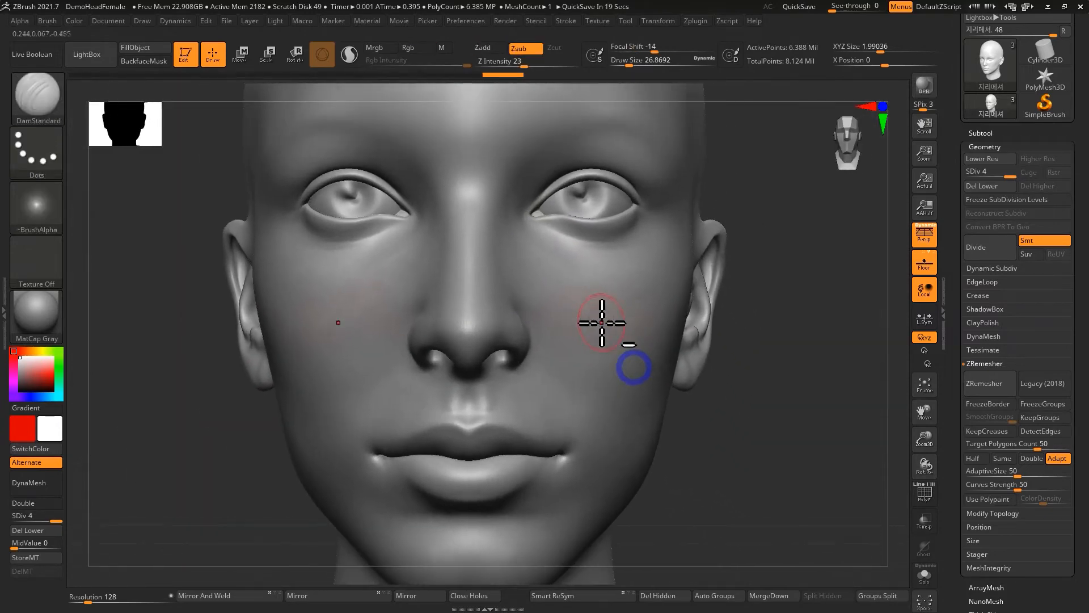
left_click(994, 145)
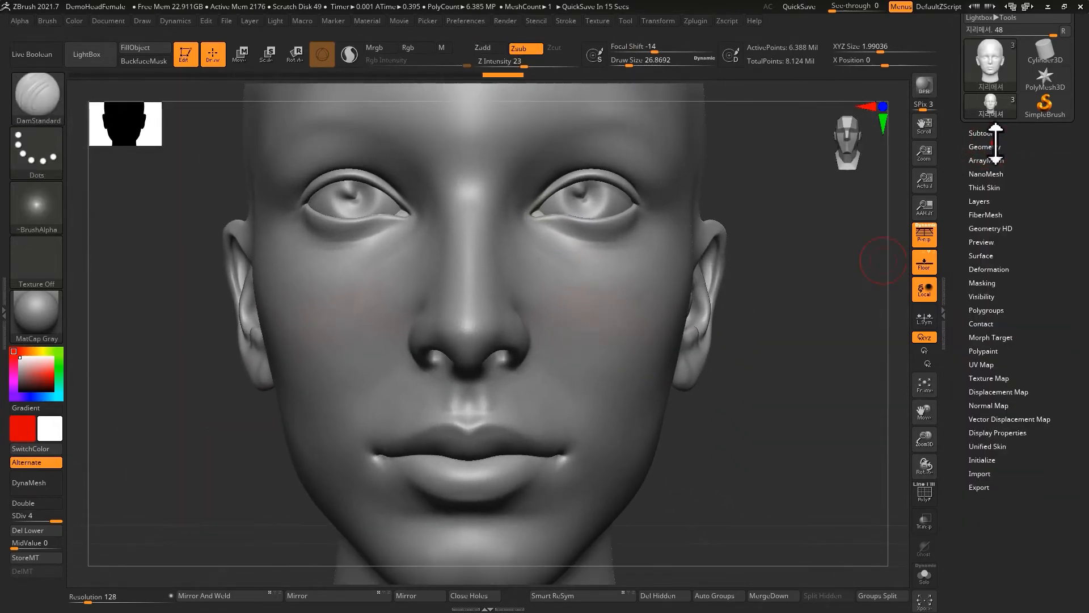
left_click(996, 145)
left_click(993, 132)
left_click(993, 135)
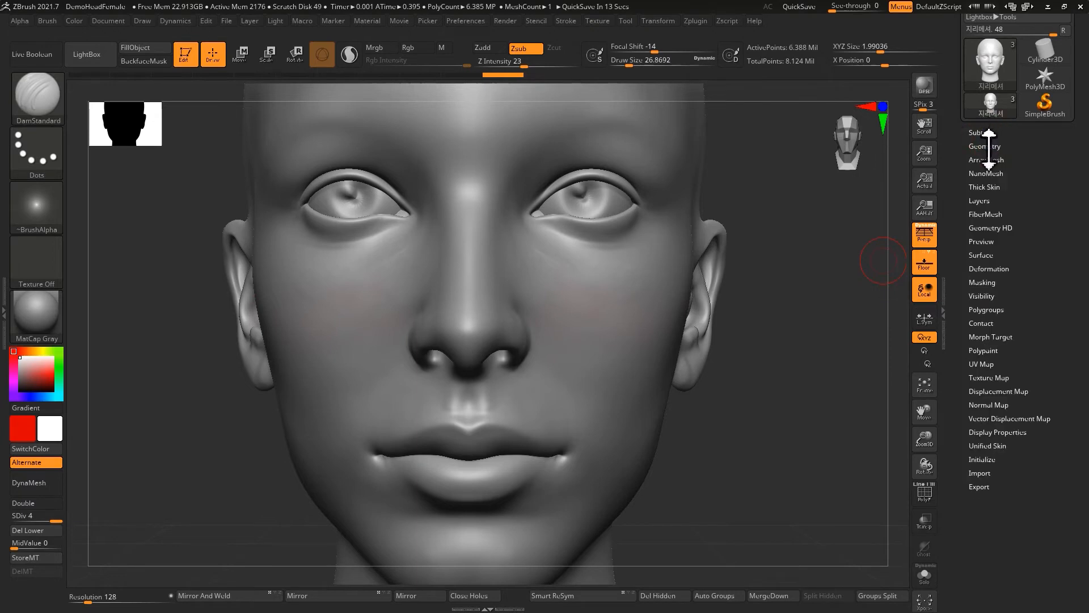
left_click_drag(752, 278, 662, 292)
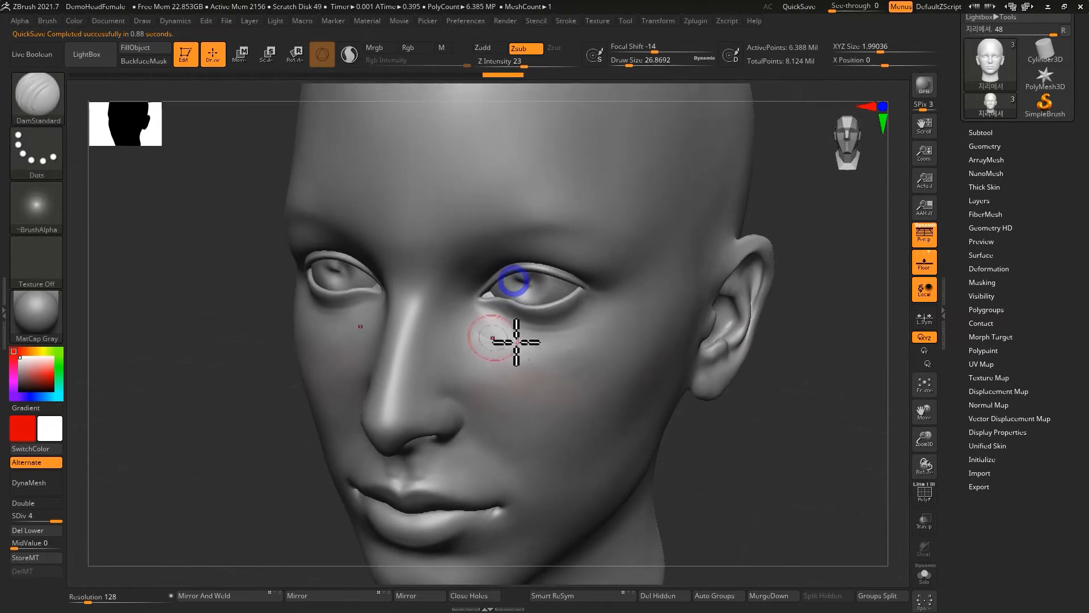
key("shift")
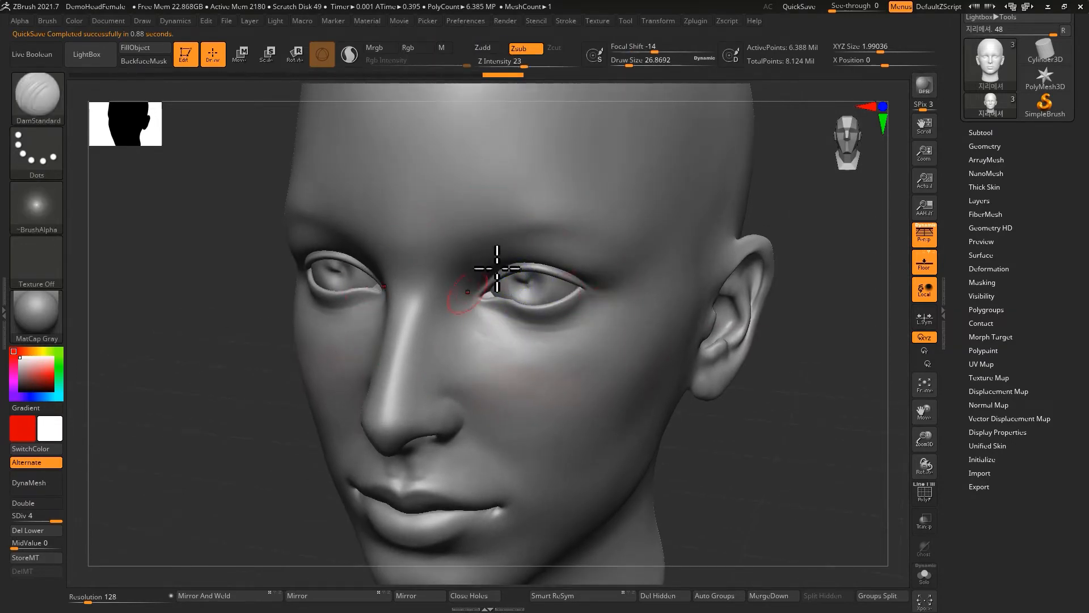
mouse_move(549, 344)
right_mouse_down("ctrl")
mouse_move(505, 330)
mouse_move(512, 322)
right_mouse_up("ctrl")
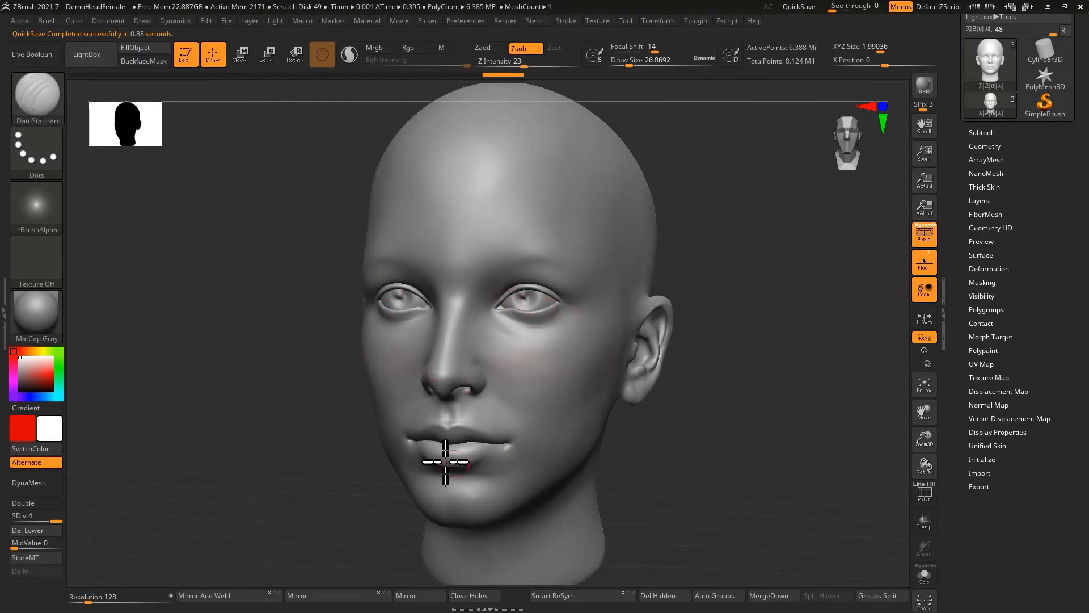
Set the draw size to 15.55142 and inspect the wireframe around the nose and upper lip, hiding the polyframe again.
right_click_drag(559, 380, 471, 392)
right_click_drag(471, 391, 477, 435, "ctrl")
key("s")
left_click_drag(472, 420, 458, 420)
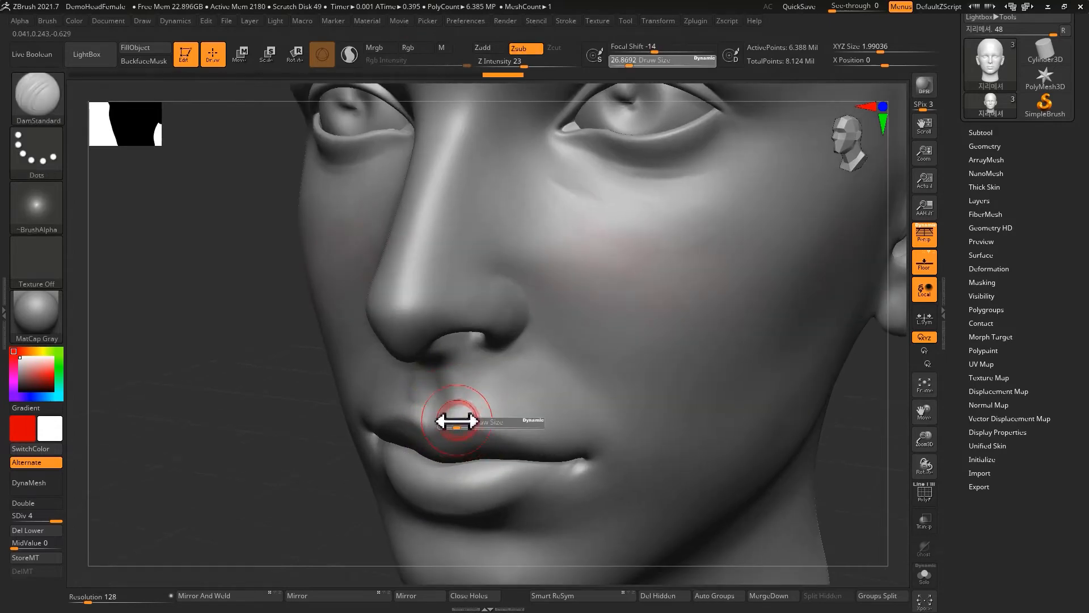
right_click_drag(460, 392, 472, 430, "ctrl")
left_click(925, 502)
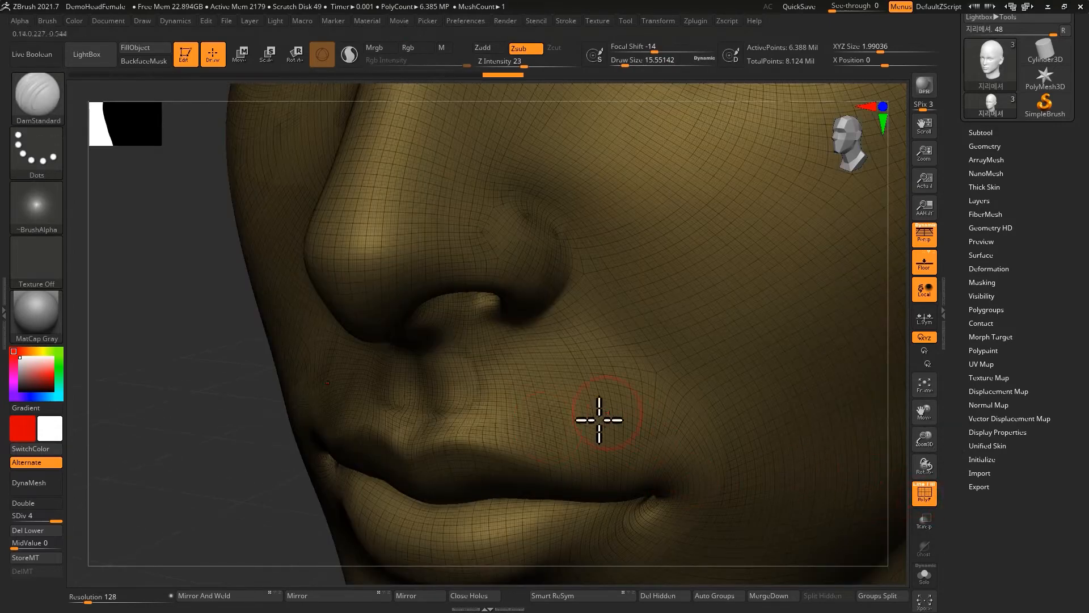
left_click(925, 505)
Set the draw size to 11.69084 and smooth the skin between the nose and upper lip at subdivision level 4.
right_click_drag(462, 296, 489, 366, "ctrl")
right_click_drag(425, 483, 436, 421, "alt")
key("s")
left_click_drag(493, 421, 488, 421)
left_click_drag(519, 377, 477, 404, "shift")
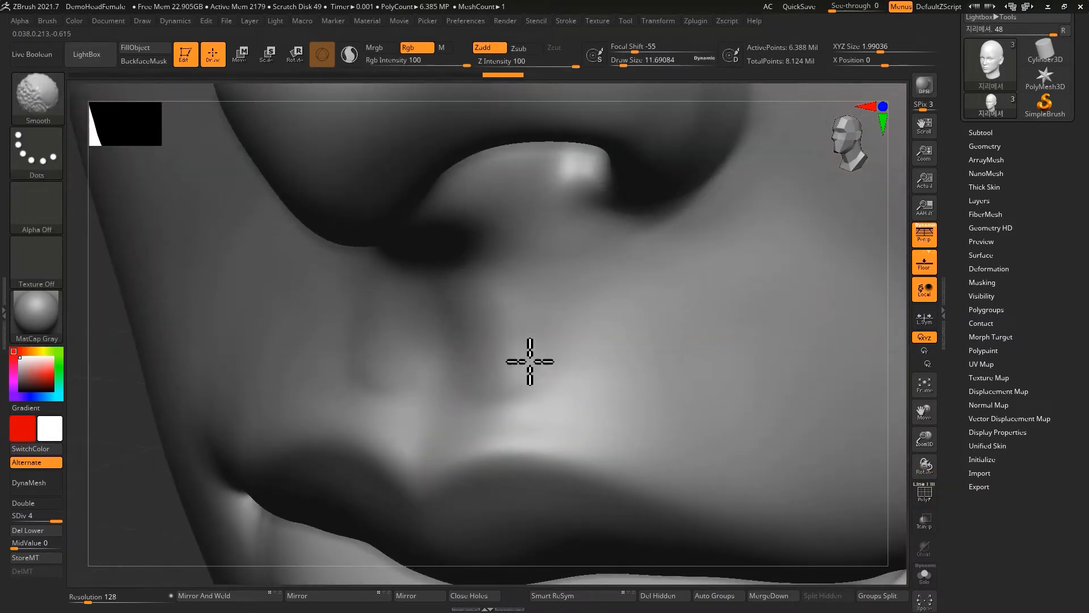
left_click_drag(518, 379, 527, 341, "shift")
Smooth the skin between the nose and upper lip at subdivision level 2 and again at level 1.
left_click(989, 145)
left_click(982, 175)
mouse_move(501, 374)
left_mouse_down("shift")
mouse_move(570, 372)
mouse_move(510, 389)
mouse_move(578, 308)
left_mouse_up("shift")
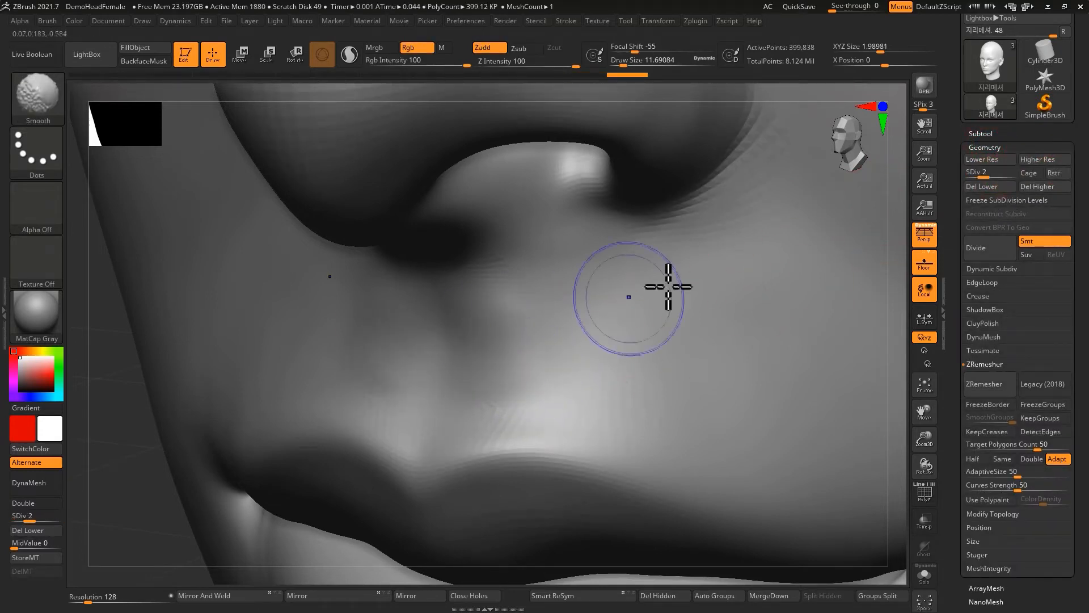
left_click_drag(987, 172, 910, 183)
mouse_move(546, 370)
left_mouse_down("shift")
mouse_move(520, 372)
mouse_move(441, 316)
left_mouse_up("shift")
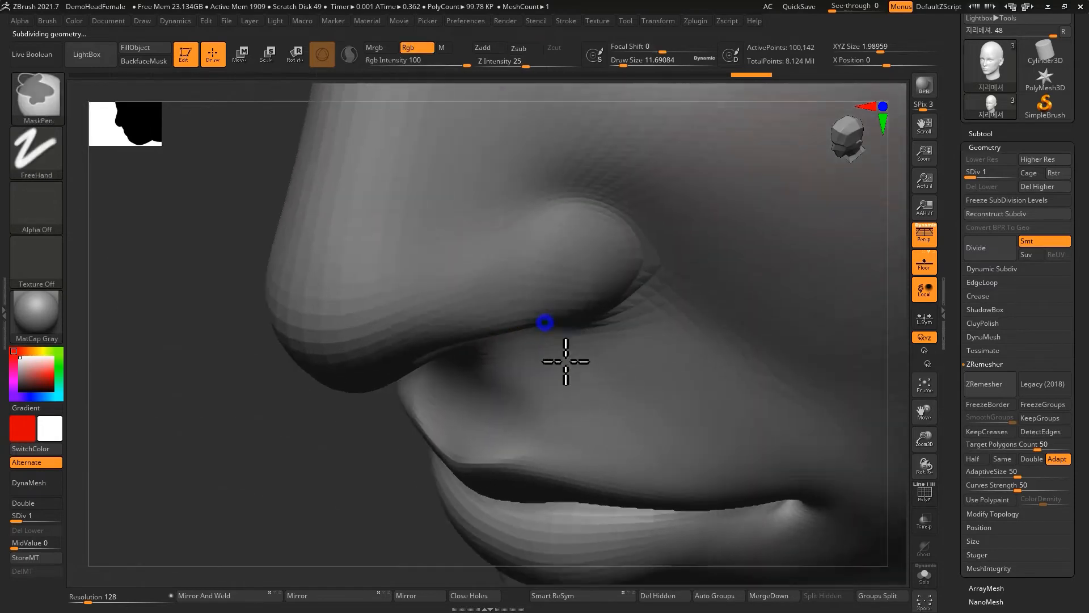
Smooth the side of the nose at subdivision level 1.
key("shift")
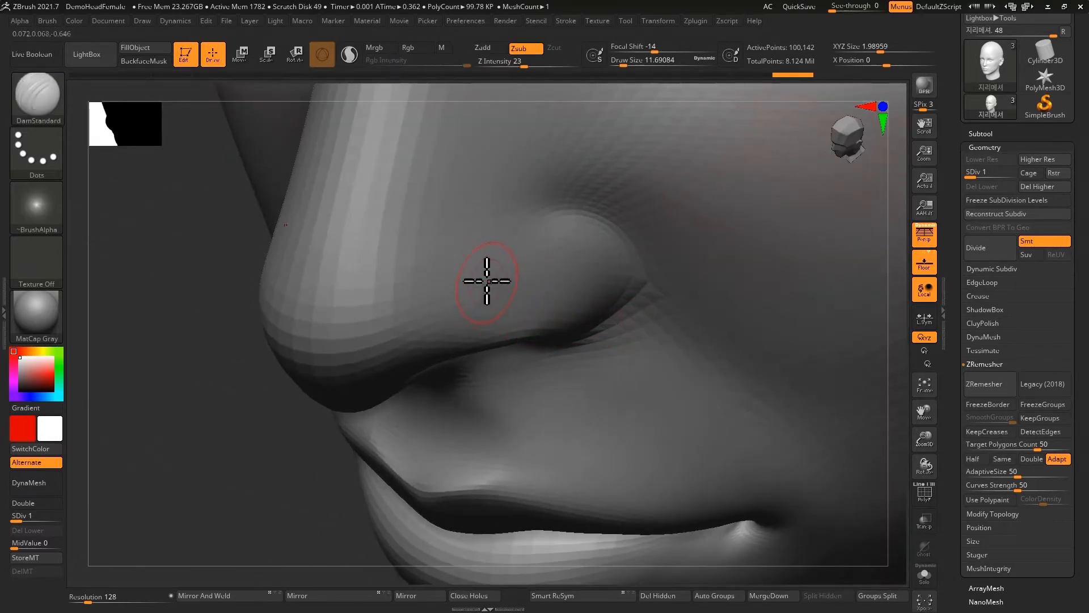
key("ctrl")
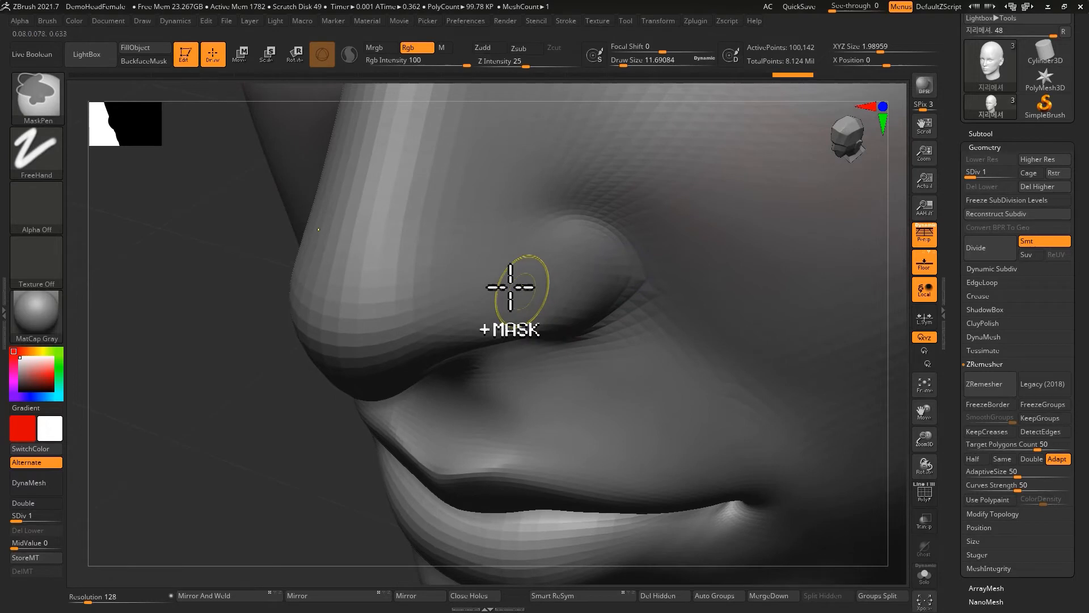
key("shift")
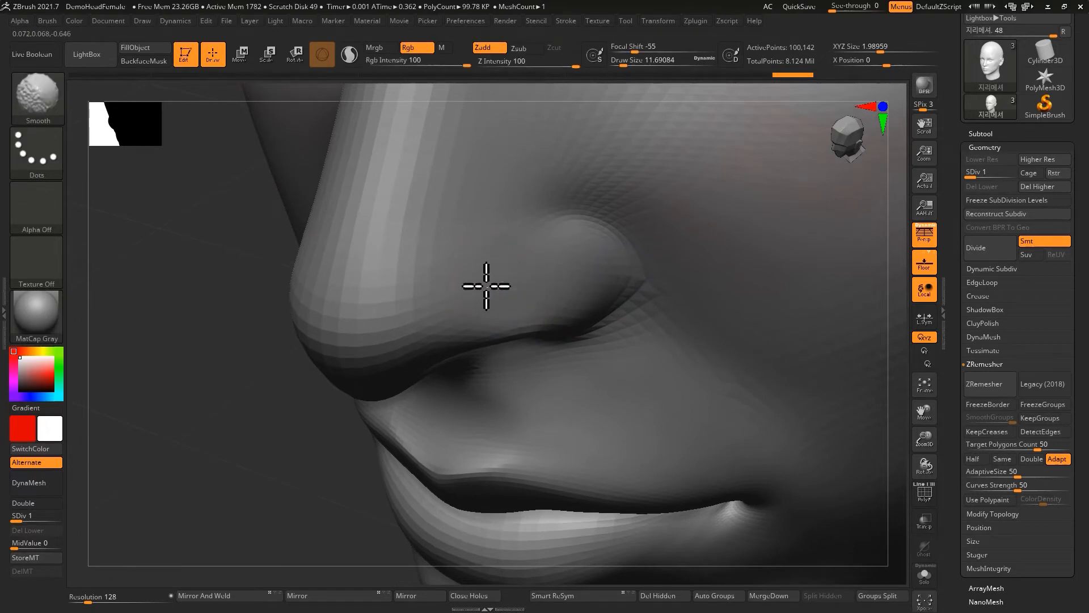
key("ctrl")
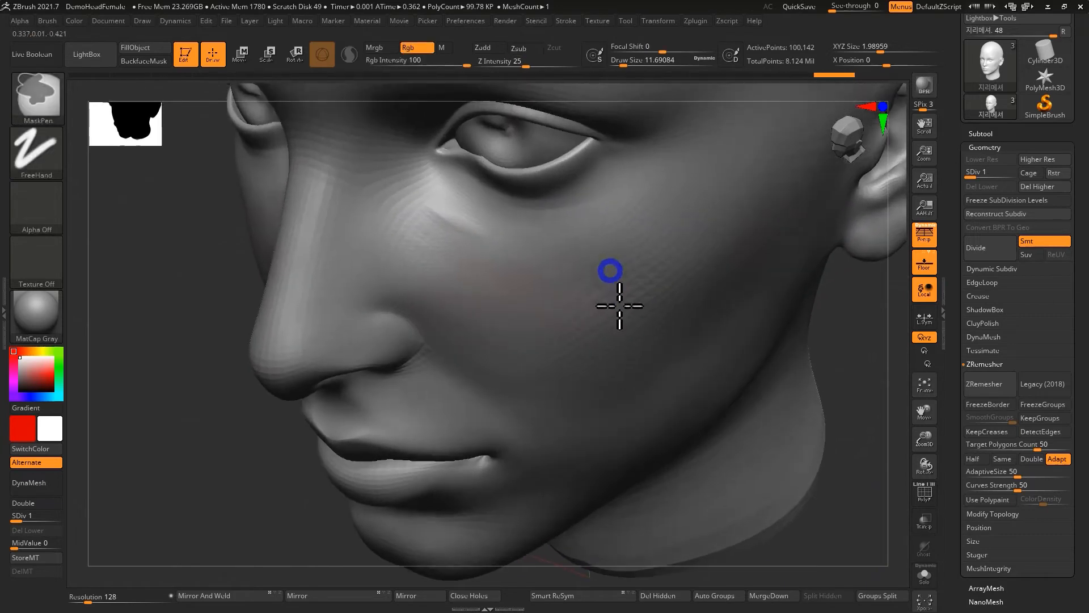
Set the draw size to 39.14387 and smooth the cheek below the eye at subdivision level 1.
key("s")
left_click_drag(584, 287, 601, 289)
key("shift")
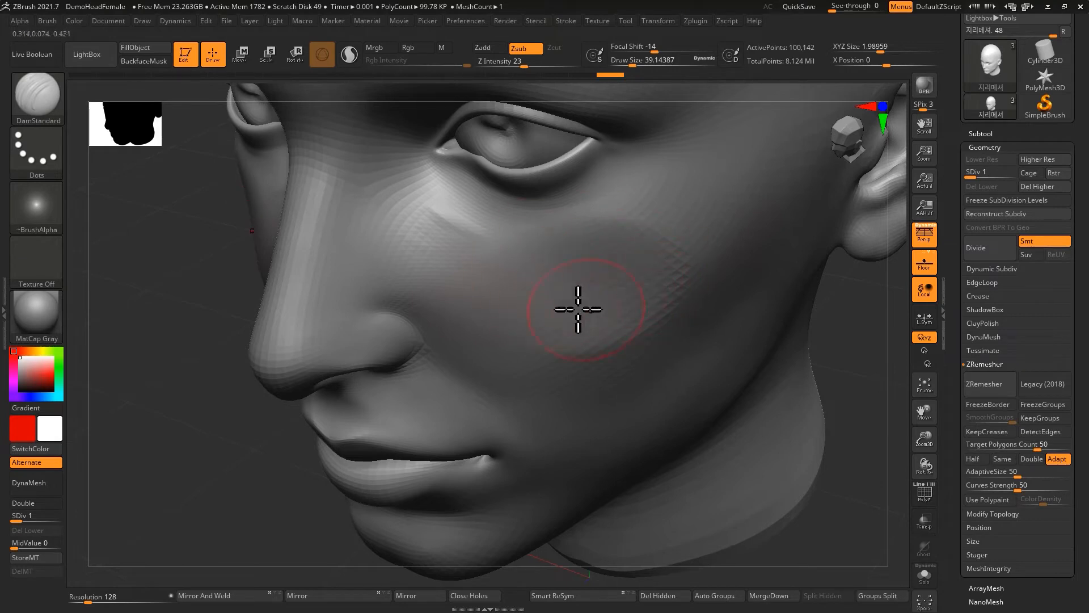
key("ctrl")
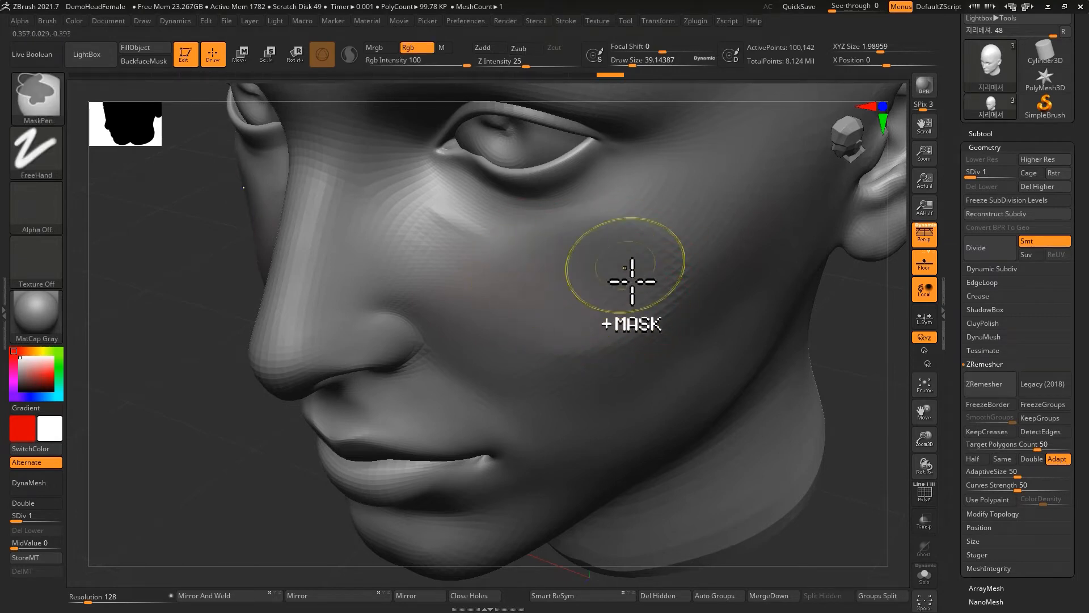
key("ctrl")
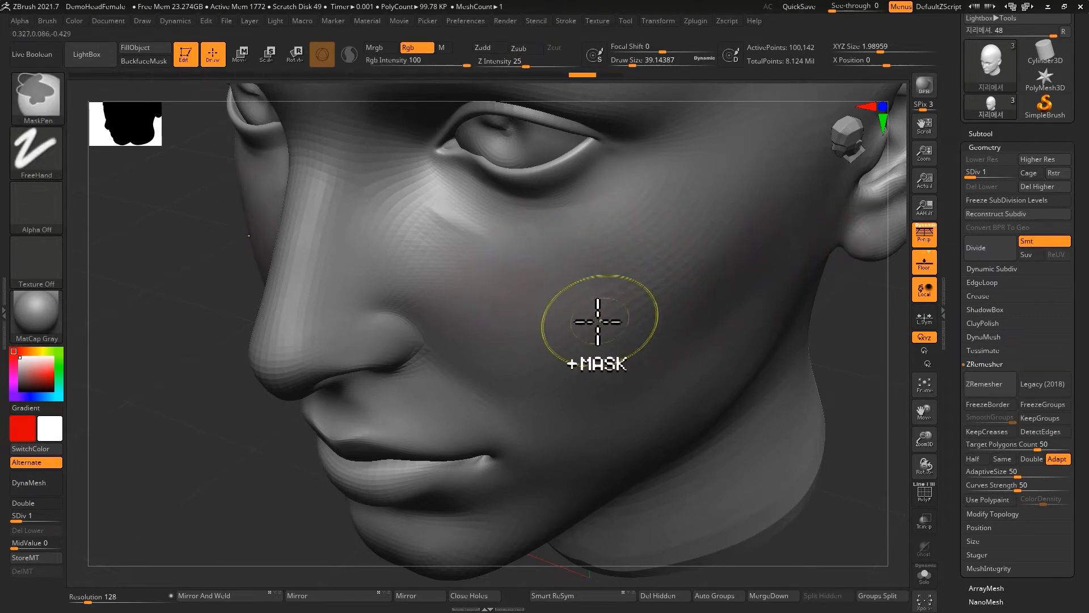
key("ctrl")
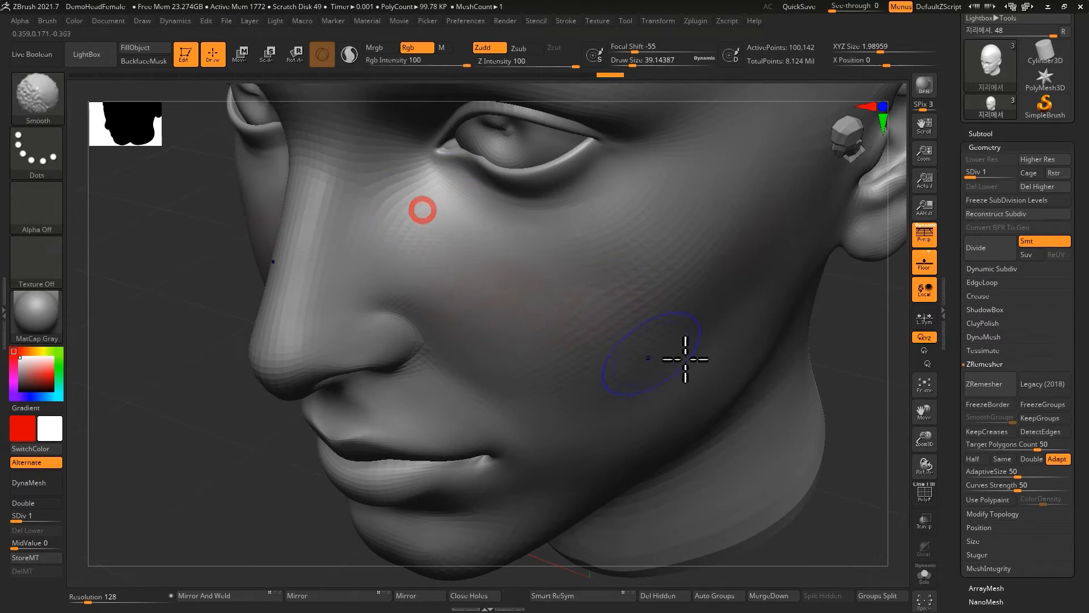
key("ctrl")
Delete the subdivision levels below level 4 and request DynaMesh, declining to freeze the subdivision levels.
mouse_move(555, 329)
right_mouse_down()
mouse_move(576, 296)
mouse_move(726, 289)
mouse_move(624, 291)
mouse_move(596, 329)
mouse_move(577, 297)
mouse_move(577, 316)
mouse_move(563, 307)
right_mouse_up()
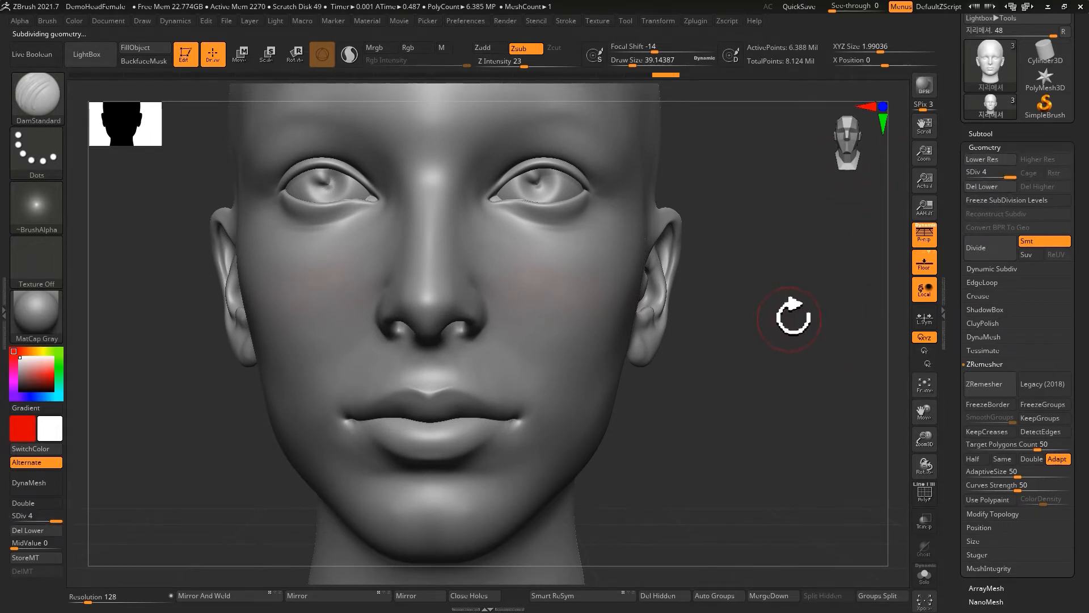
left_click(997, 186)
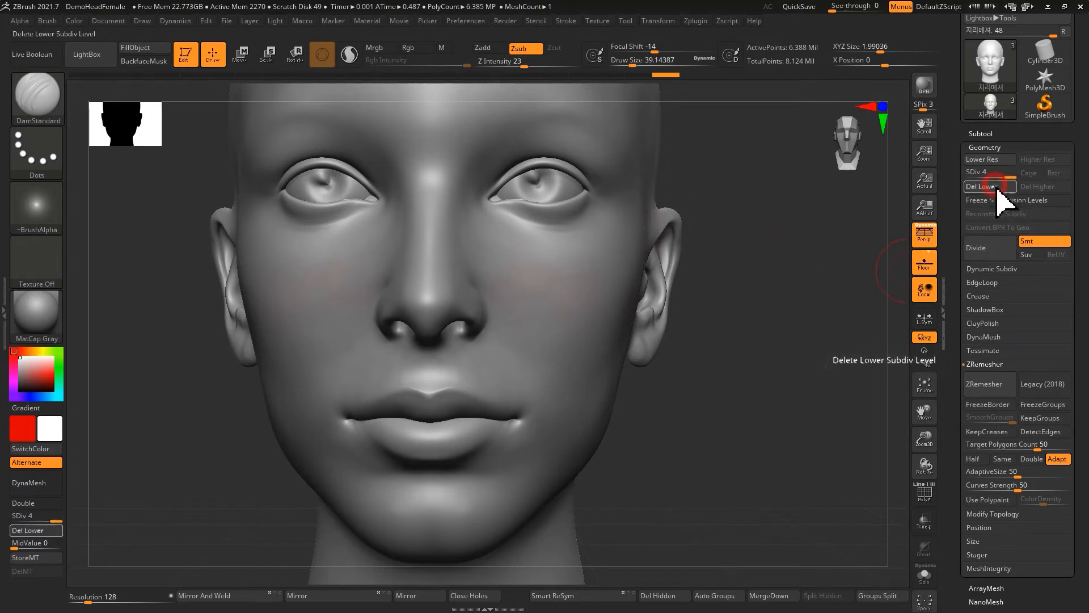
key("ctrl+z")
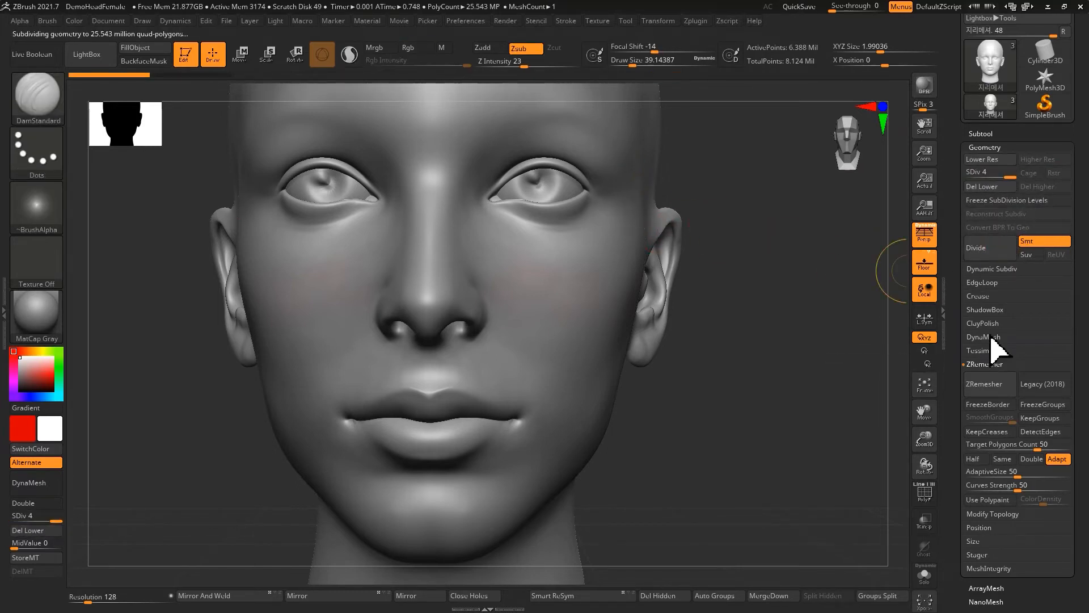
left_click(990, 338)
left_click(990, 360)
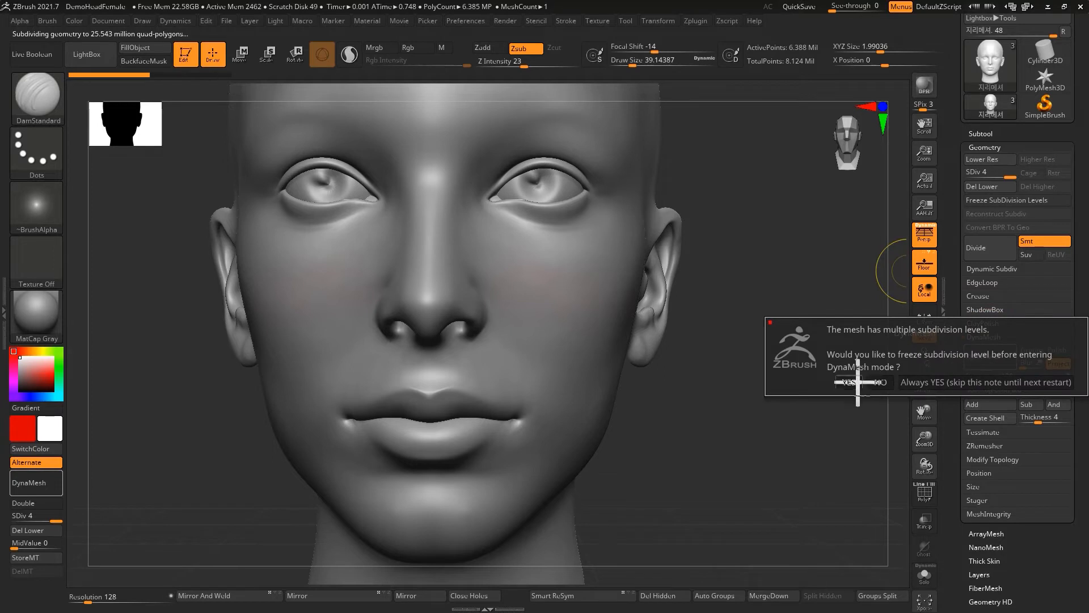
left_click(886, 382)
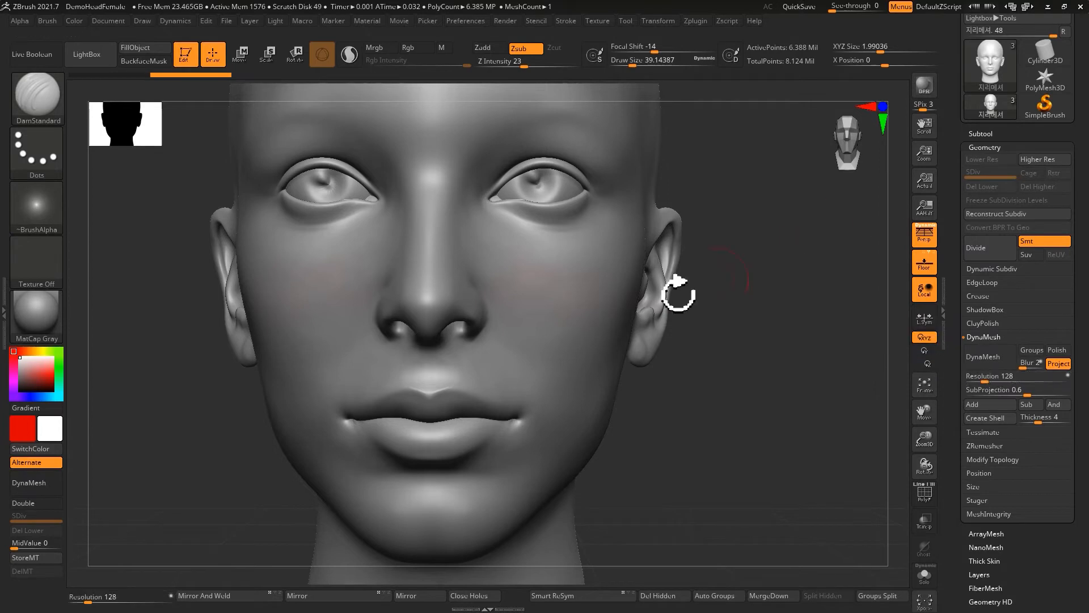
Examine the dense wireframe on the cheek up close, hide the polyframe and return to the front view of the head.
left_click_drag(732, 271, 555, 296)
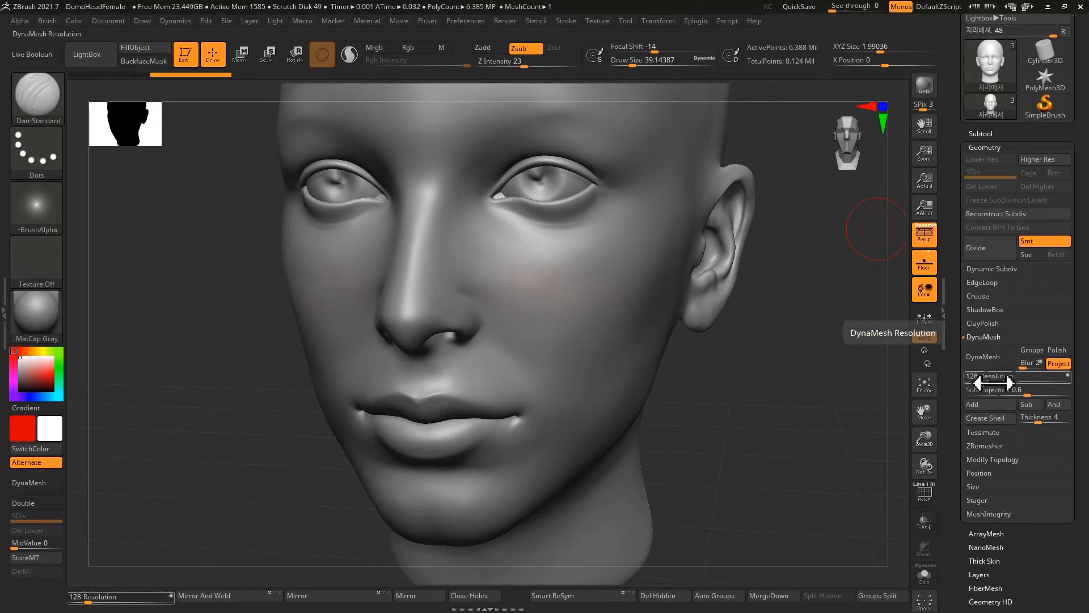
left_click_drag(676, 413, 615, 382, "shift")
right_click_drag(790, 359, 758, 436, "alt")
left_click(926, 501)
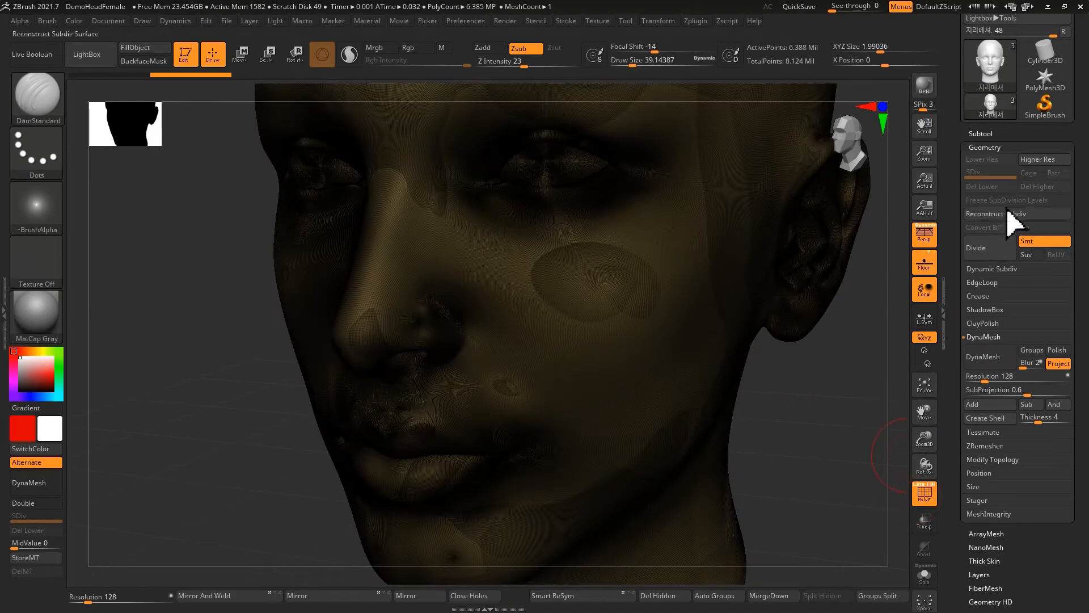
right_click_drag(629, 297, 629, 513, "ctrl")
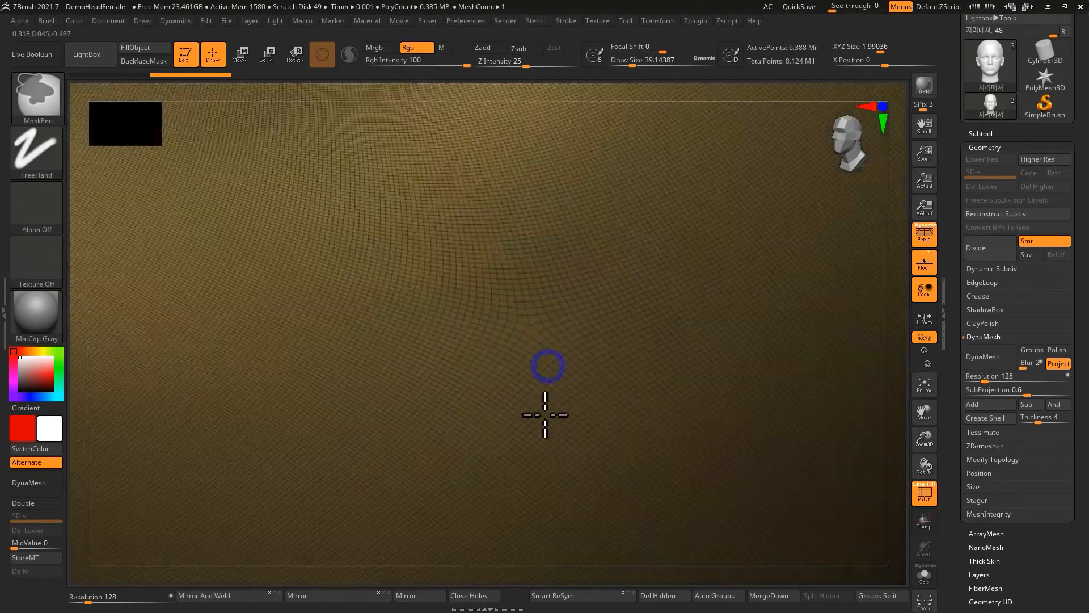
mouse_move(522, 332)
right_mouse_down("ctrl")
mouse_move(509, 231)
mouse_move(518, 243)
right_mouse_up("ctrl")
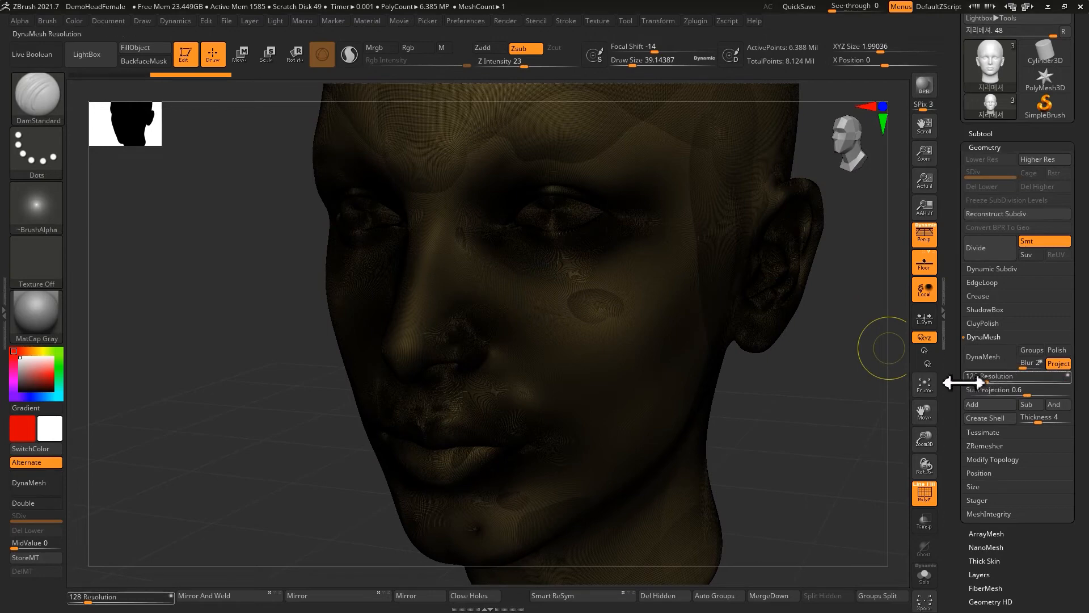
left_click(925, 493)
left_click_drag(705, 428, 837, 265, "shift")
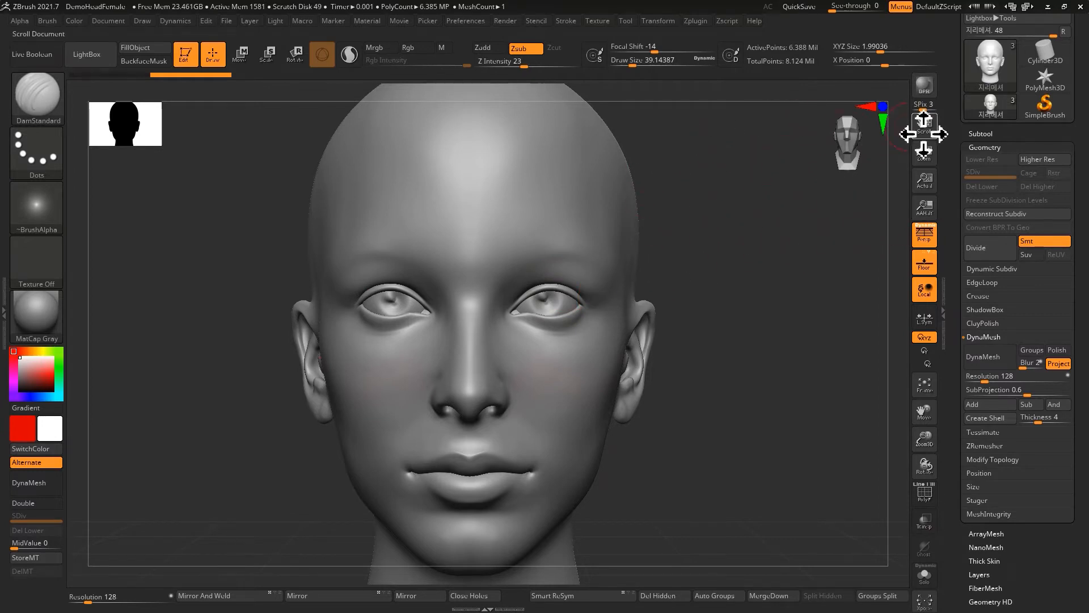
Check the head's polygon and point counts, and examine the wireframe beside the nose, hiding the polyframe again.
mouse_move(990, 80)
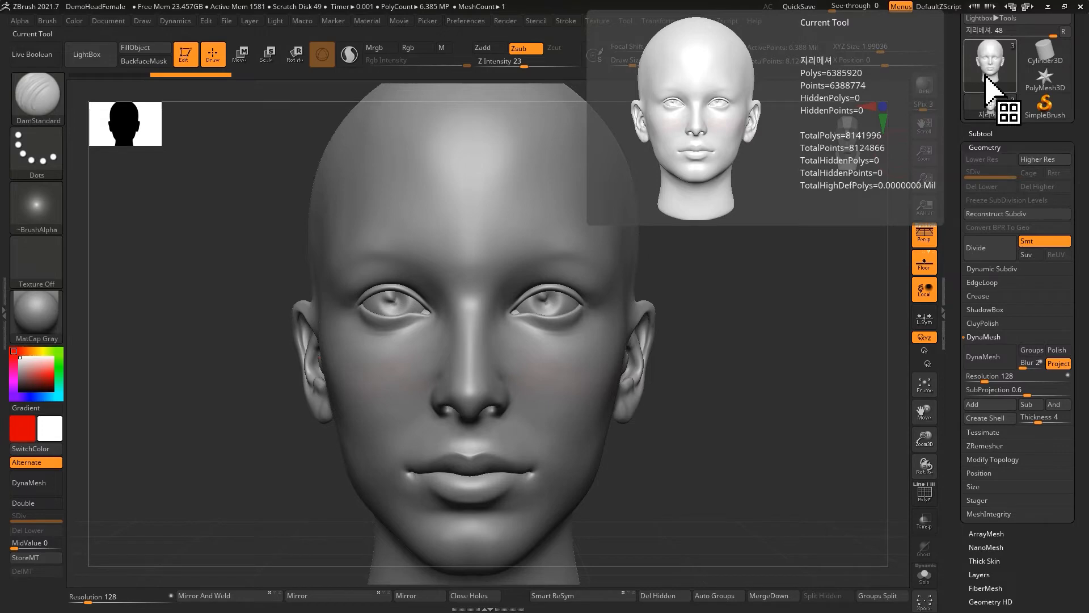
right_click_drag(755, 227, 666, 280)
right_click_drag(586, 318, 573, 425, "ctrl")
right_click_drag(573, 425, 606, 231, "alt")
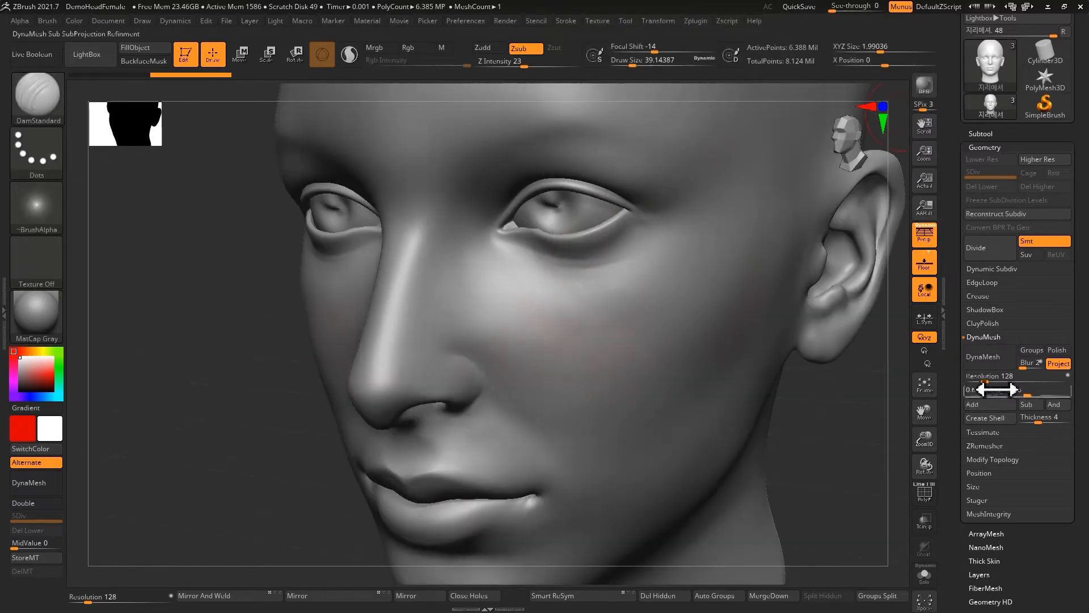
right_click_drag(759, 370, 798, 370)
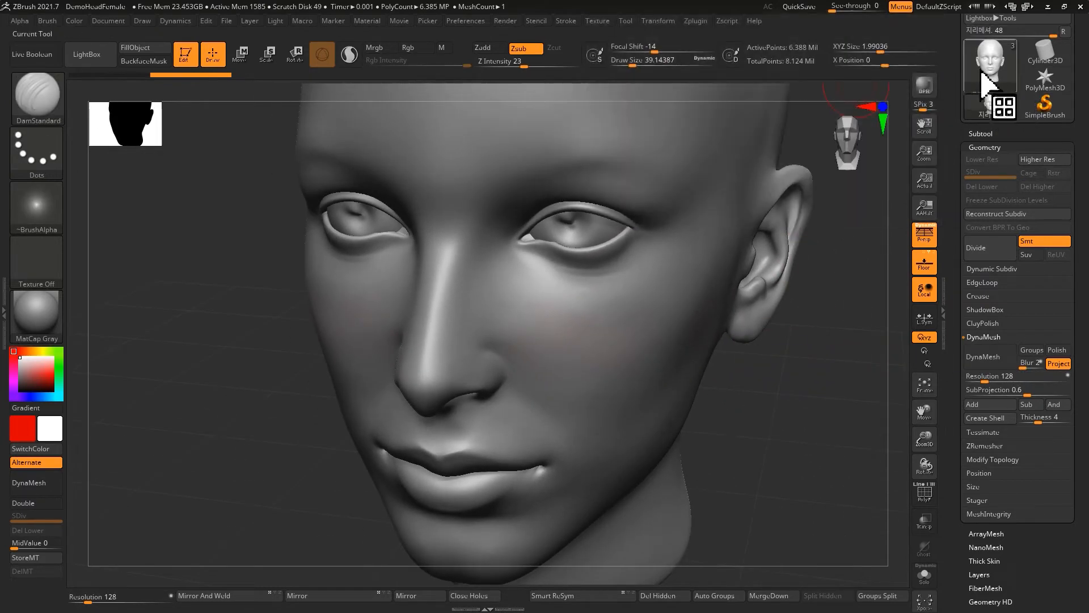
right_click_drag(472, 380, 533, 382, "ctrl")
key("shift+f")
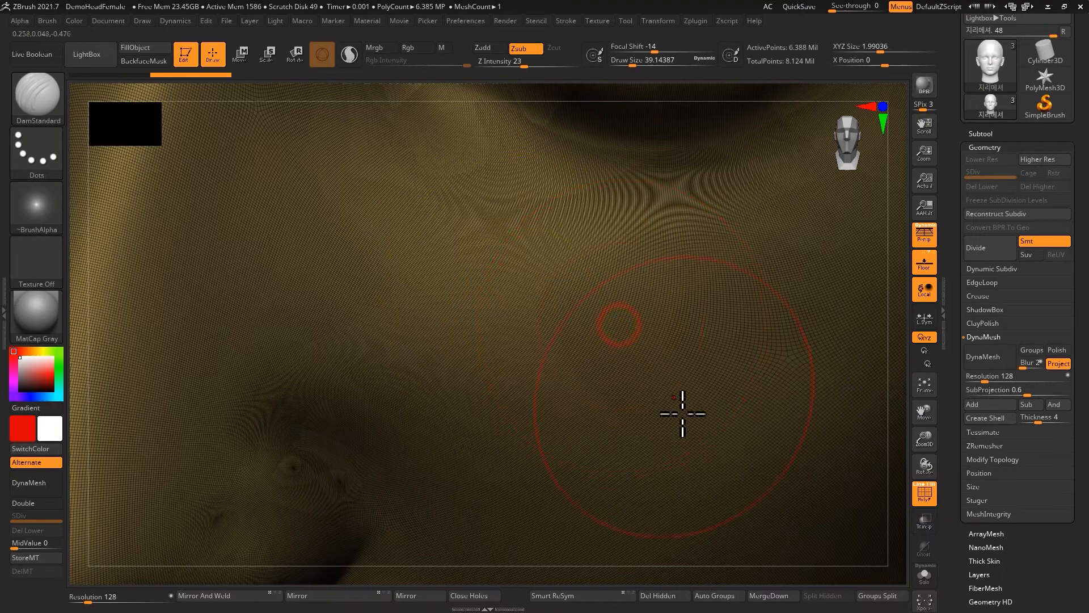
left_click(926, 493)
Inspect the eye up close, DynaMesh the head at resolution 128, and step back to the mesh before it.
right_click_drag(538, 359, 590, 312)
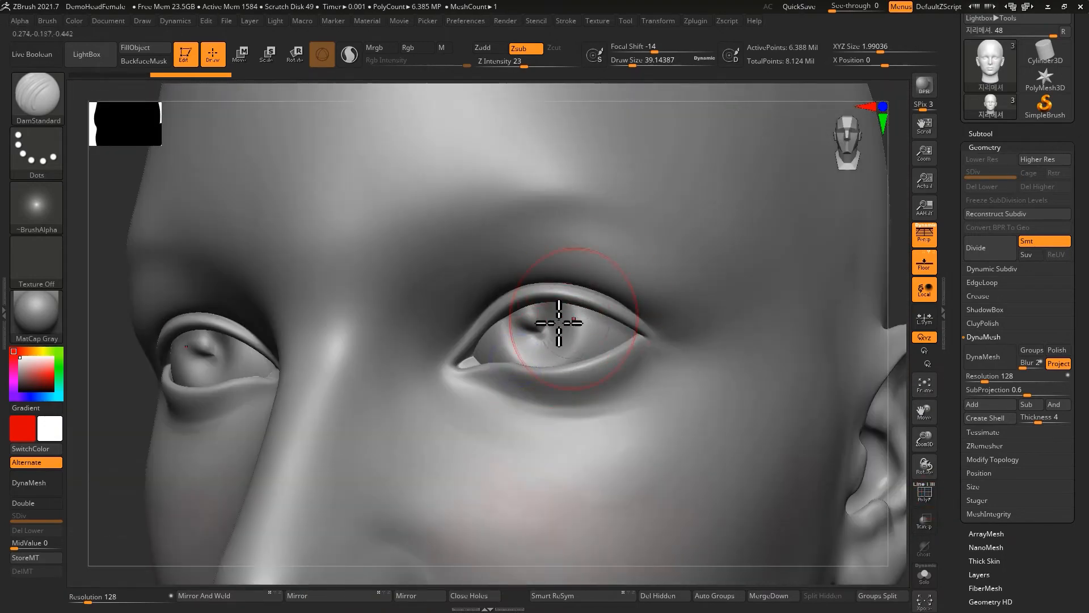
right_click_drag(482, 360, 526, 316, "ctrl")
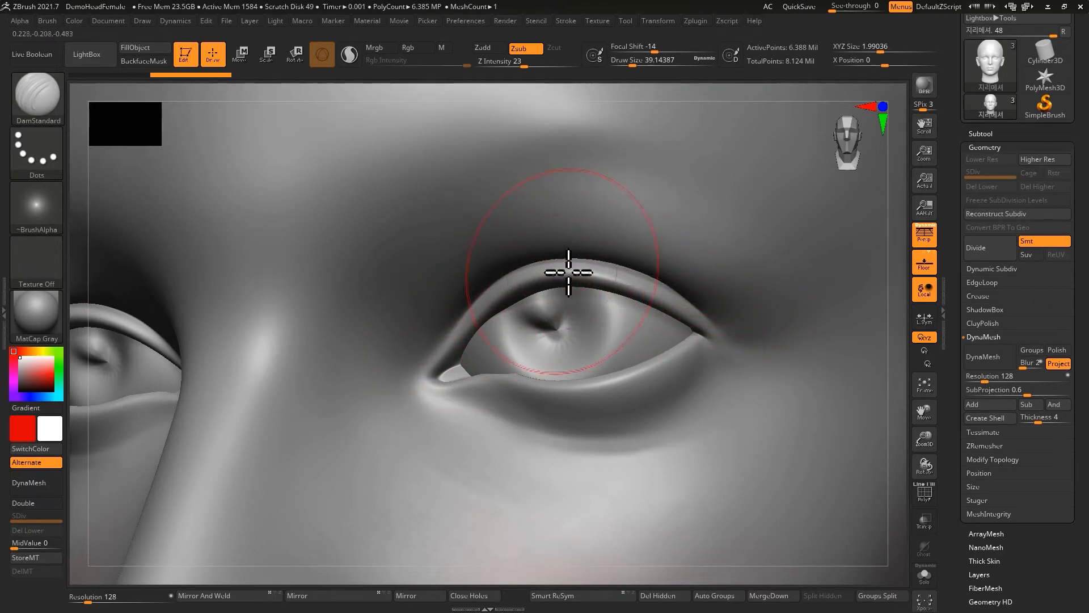
right_click_drag(568, 272, 525, 269, "ctrl")
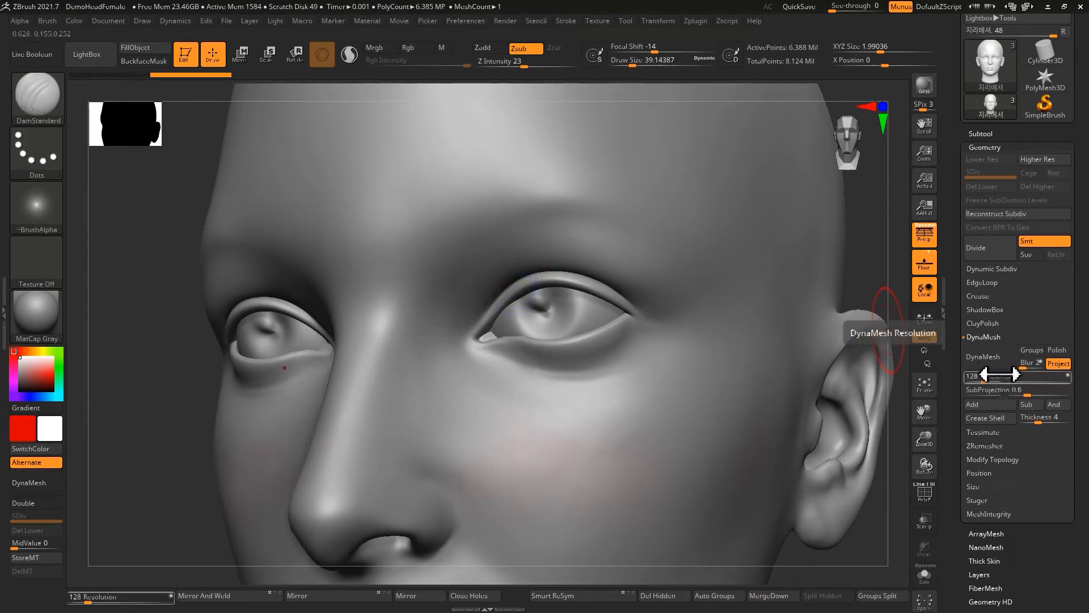
left_click(990, 356)
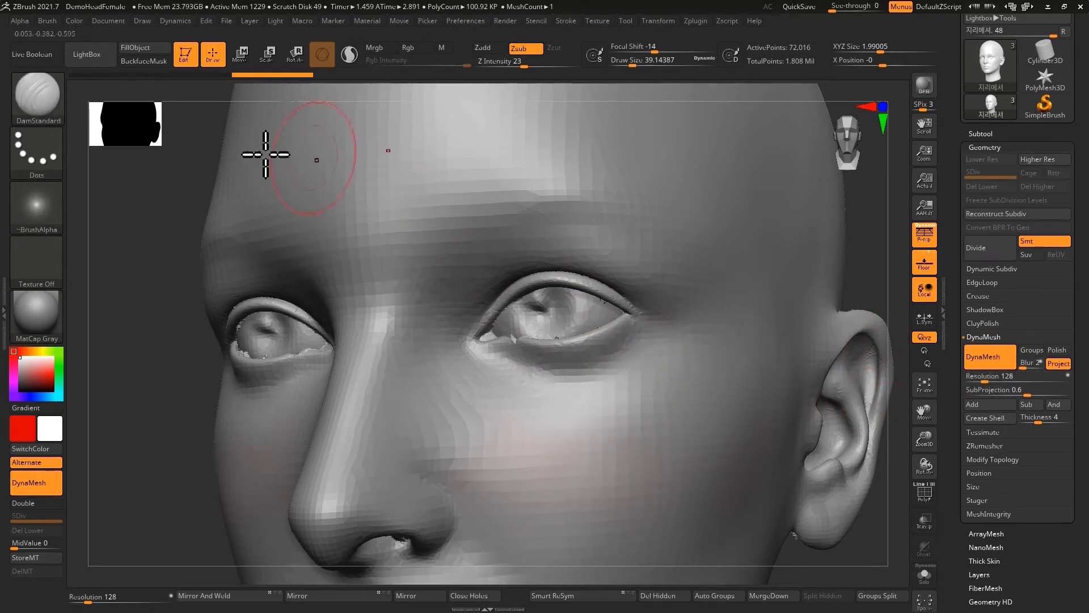
left_click(202, 75)
Check the head's wireframe, hide it again, and DynaMesh the head at resolution 2000.
right_click_drag(683, 386, 664, 358)
left_click(925, 491)
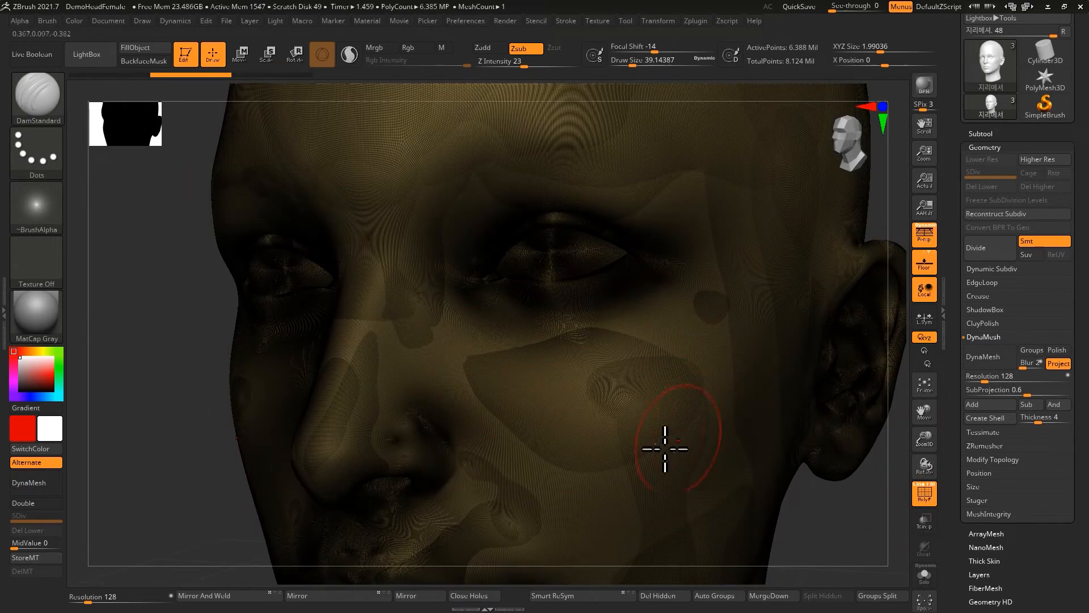
left_click(925, 492)
left_click_drag(988, 377, 998, 377)
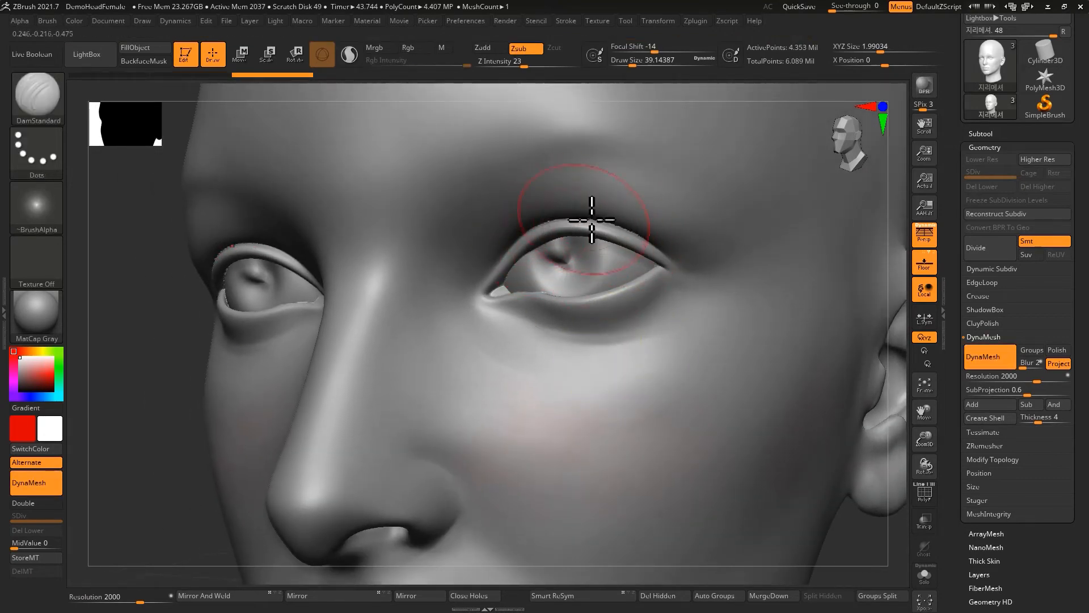
Compare the cheek's wireframe before and after the resolution 2000 DynaMesh by repeatedly undoing and redoing it.
key("shift+f")
right_click_drag(543, 372, 547, 499, "ctrl")
right_click_drag(553, 447, 642, 472, "ctrl")
key("ctrl+z")
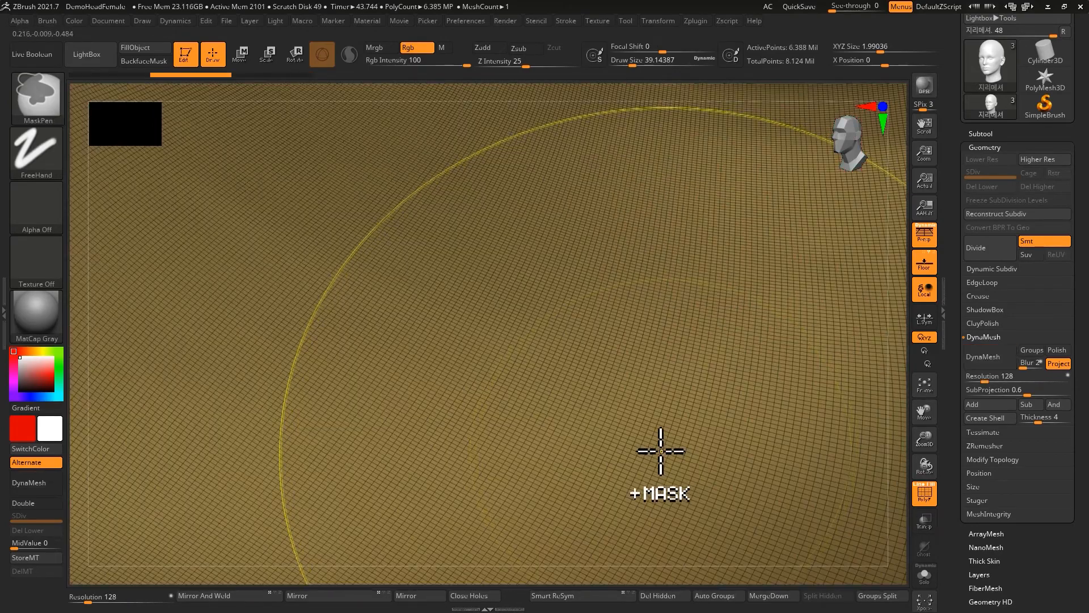
key("ctrl+z")
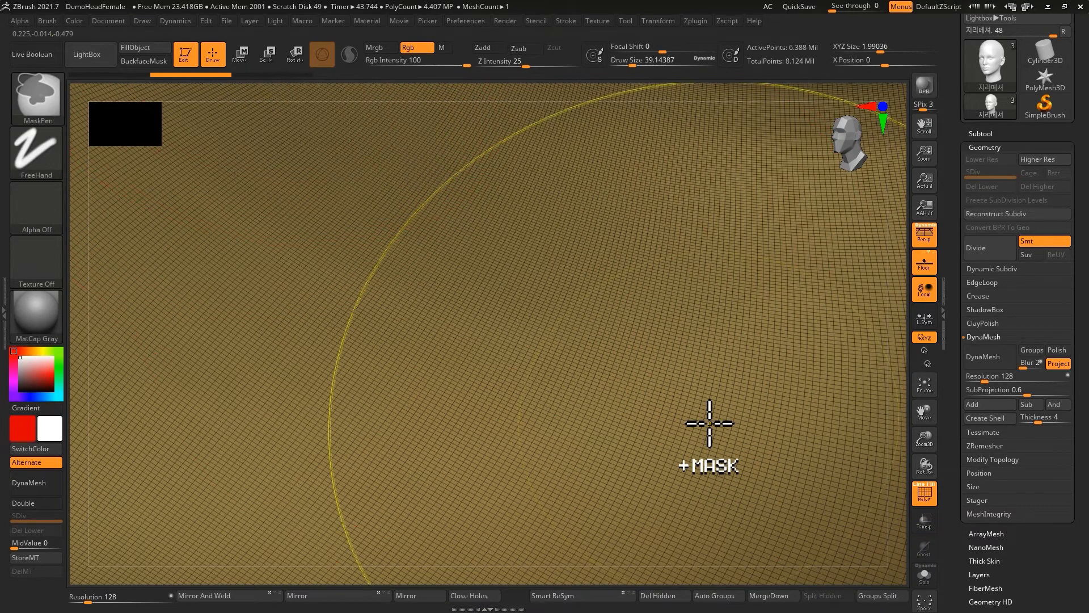
key("ctrl+shift+z")
key("ctrl+z")
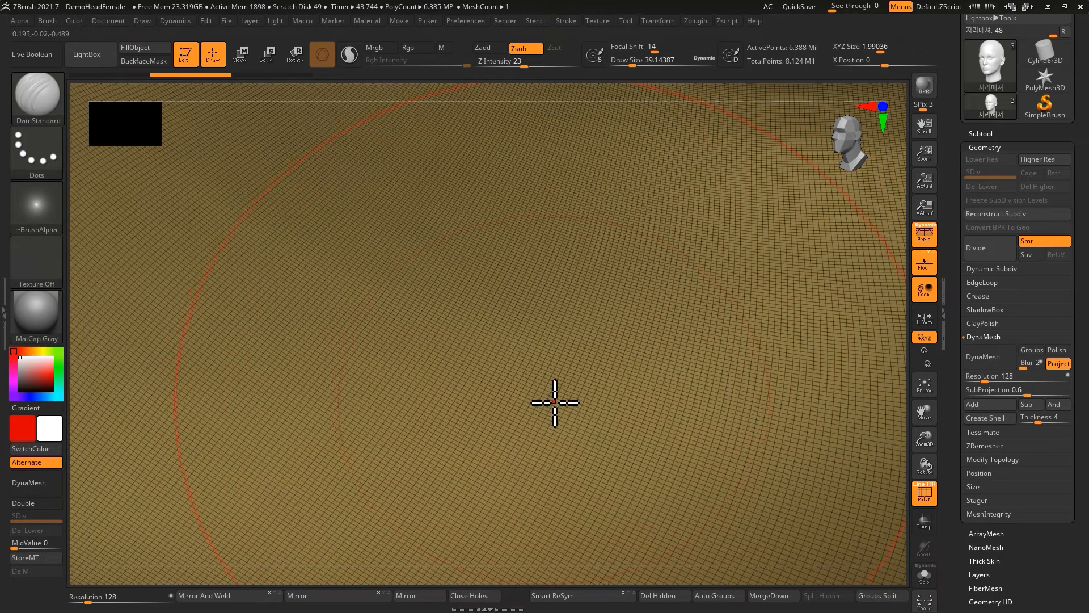
key("ctrl+shift+z")
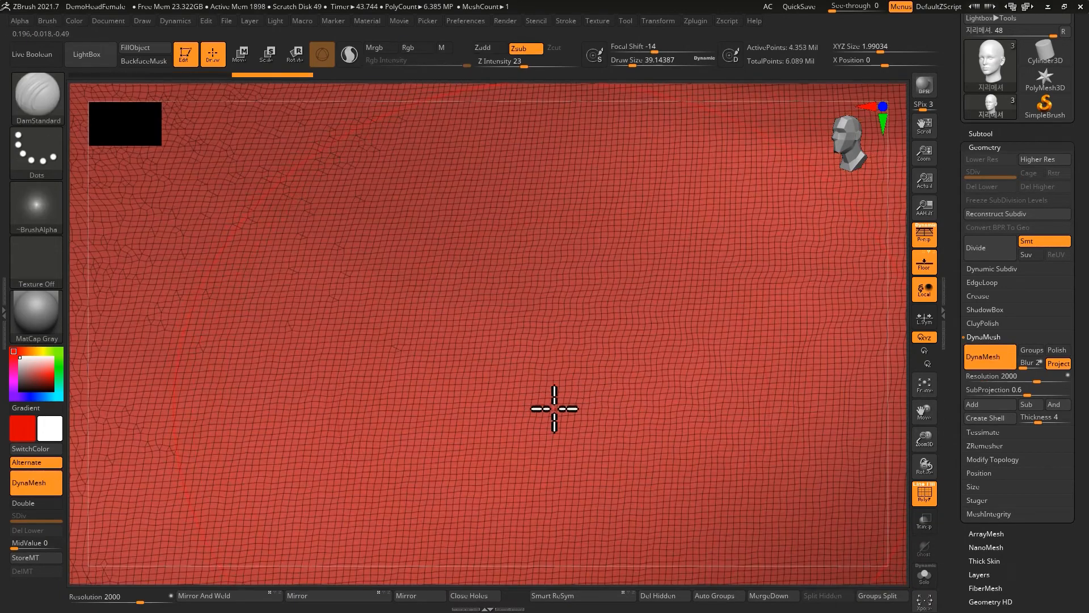
Compare the face without polyframe before and after the resolution 2000 DynaMesh, ending on the remeshed version.
key("ctrl+z")
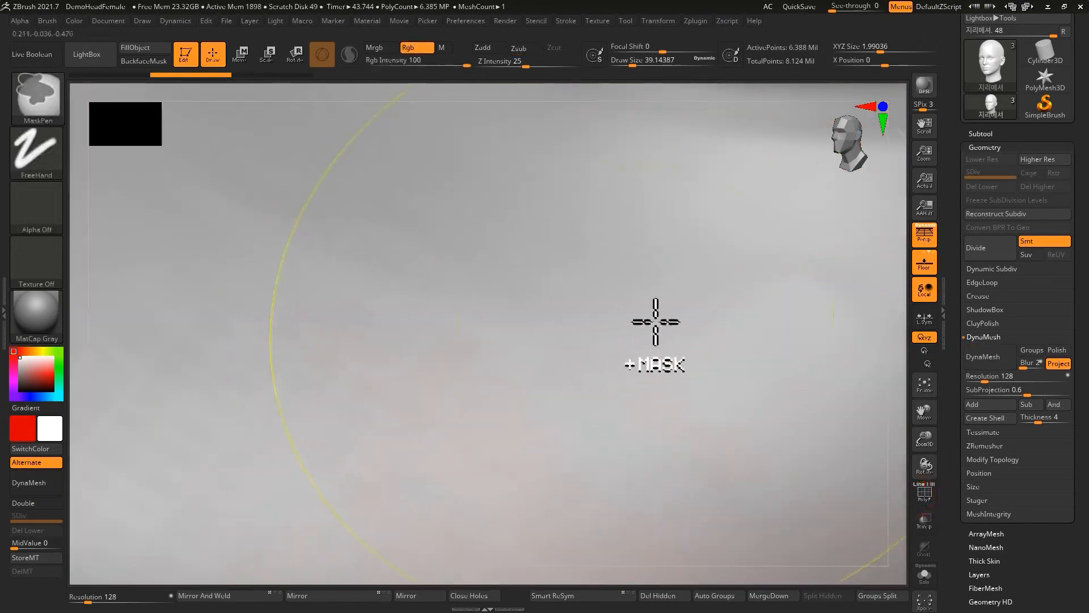
key("ctrl+shift+z")
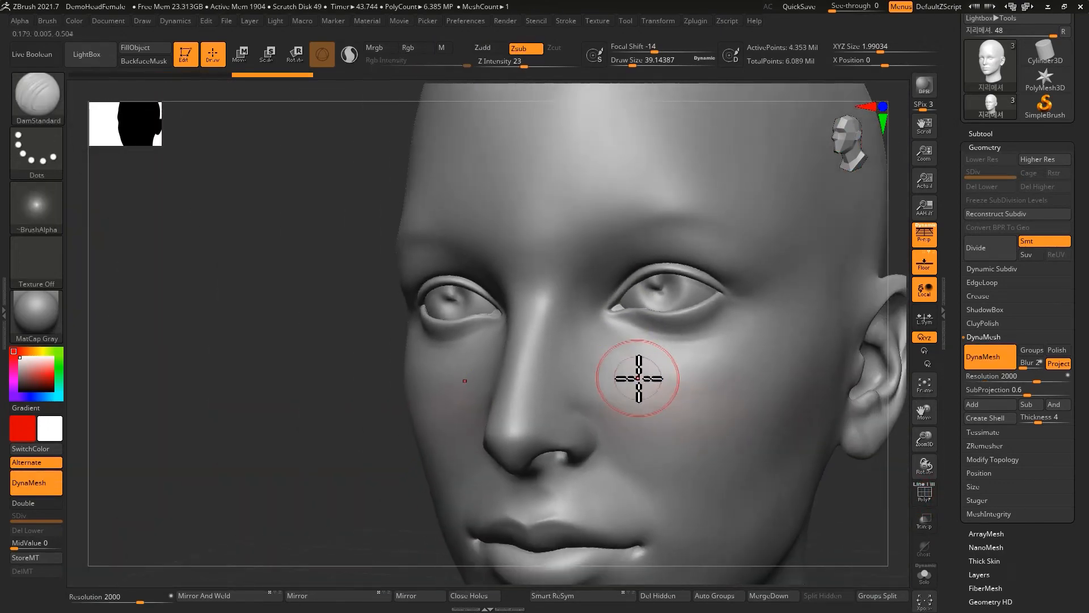
mouse_move(639, 389)
right_mouse_down("alt")
mouse_move(576, 349)
mouse_move(589, 388)
mouse_move(621, 407)
right_mouse_up("alt")
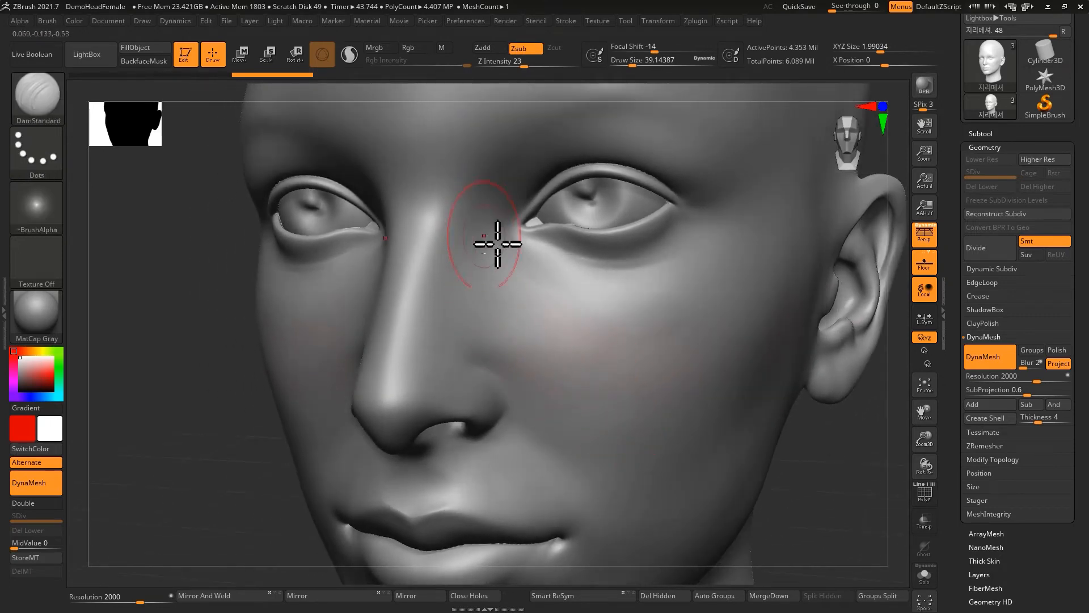
Set the draw size to about 27 and inspect the resolution 2000 head as a whole and around the eye.
right_click_drag(630, 362, 552, 404)
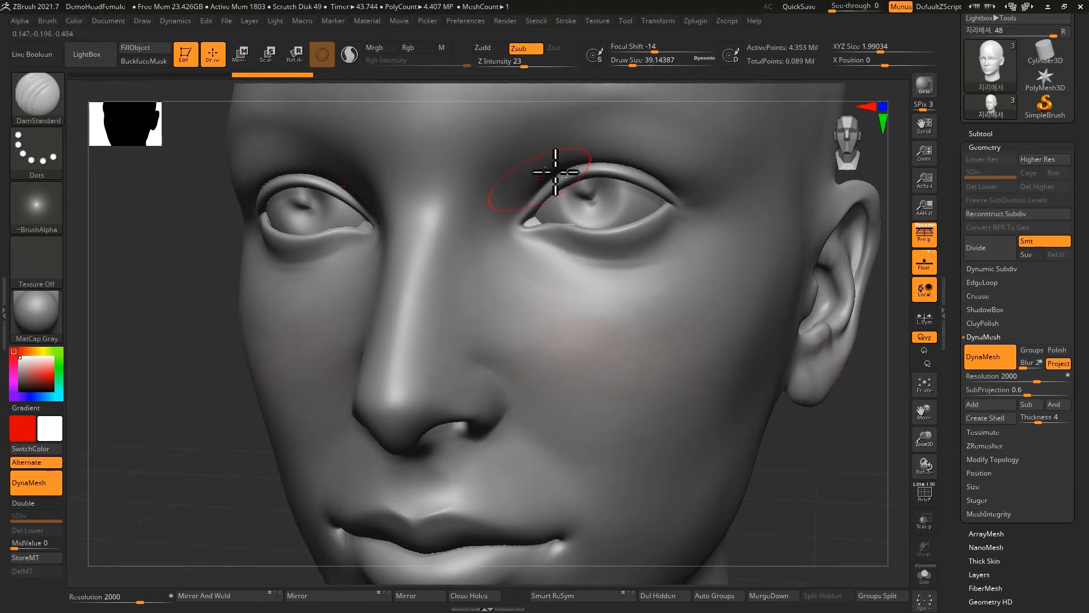
key("s")
left_click_drag(576, 470, 571, 470)
mouse_move(530, 416)
right_mouse_down("ctrl")
mouse_move(509, 376)
mouse_move(425, 299)
mouse_move(373, 160)
mouse_move(508, 316)
mouse_move(536, 375)
right_mouse_up("ctrl")
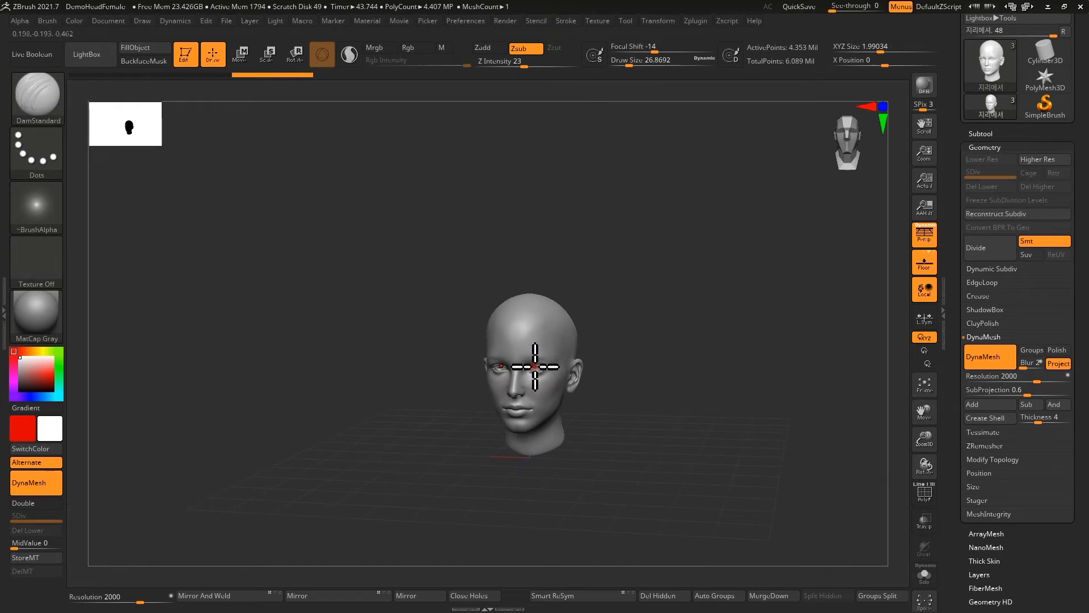
right_click_drag(532, 371, 536, 409)
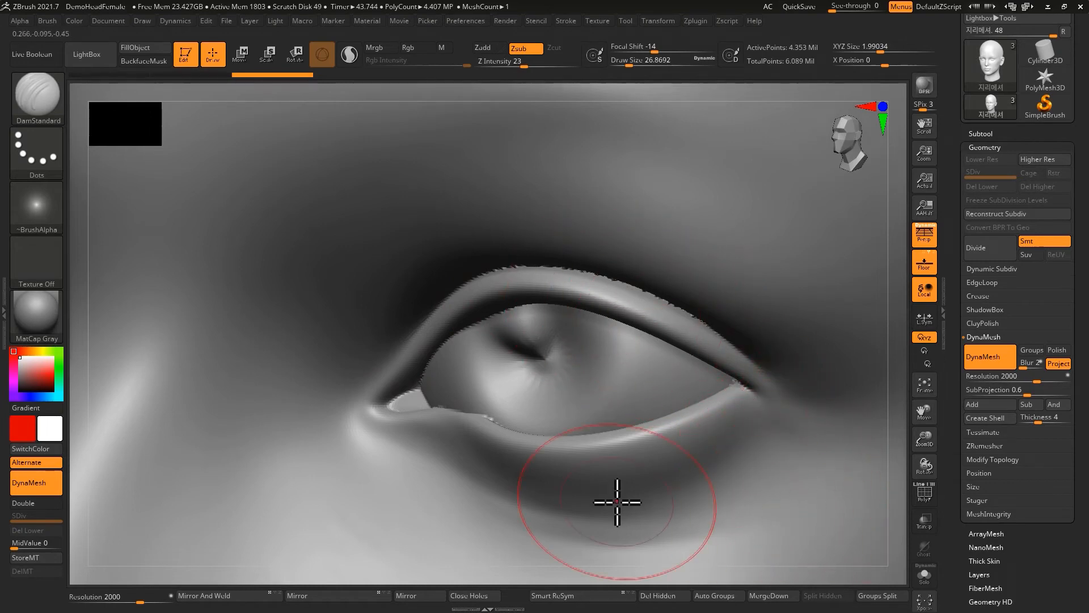
right_click_drag(659, 443, 701, 399, "ctrl")
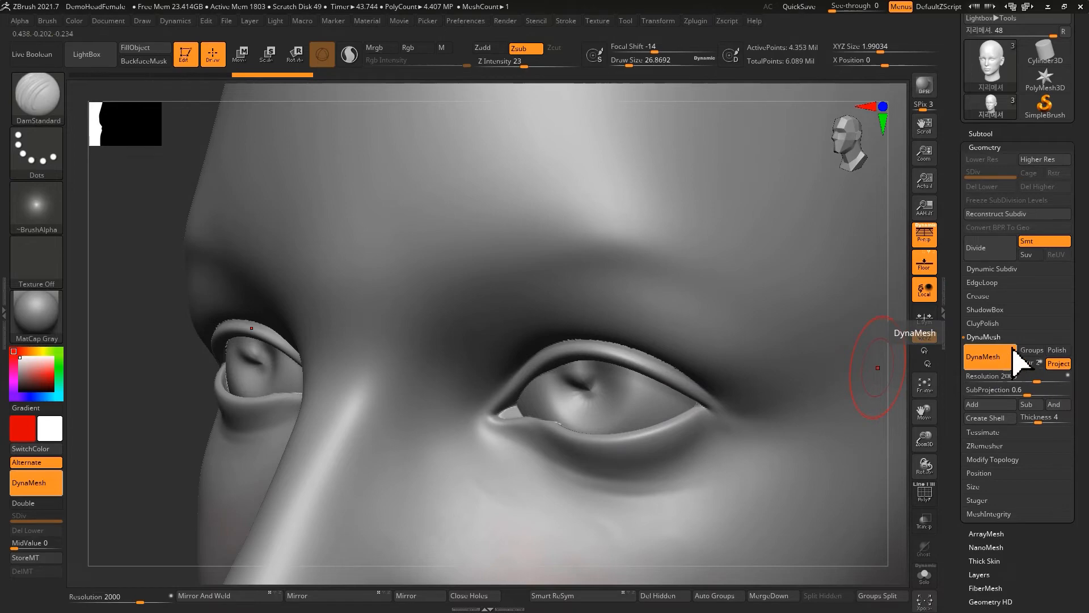
right_click_drag(749, 422, 664, 408)
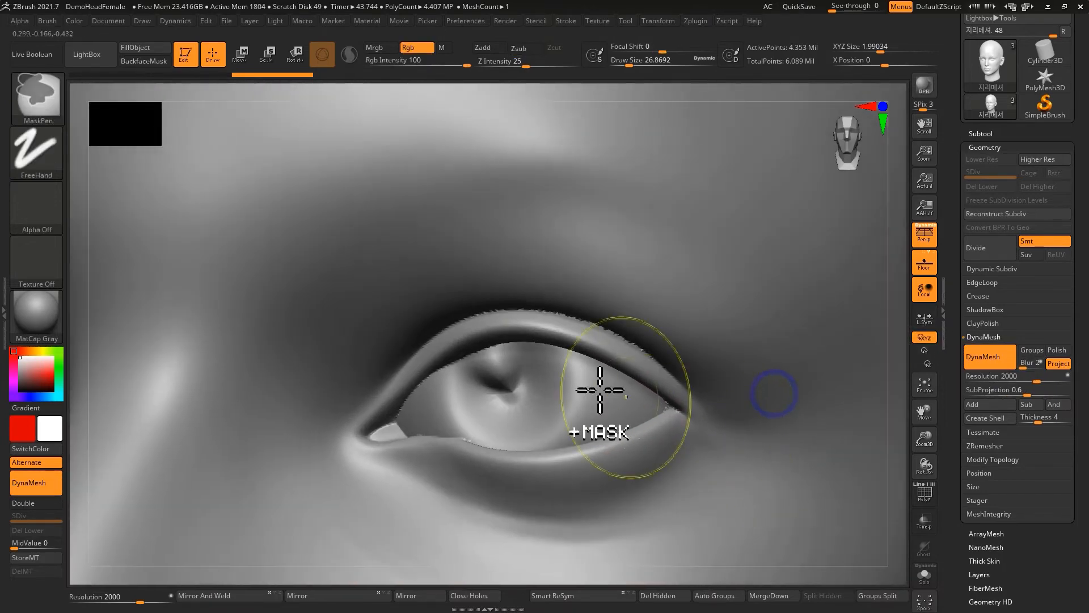
right_click_drag(574, 402, 714, 411, "ctrl")
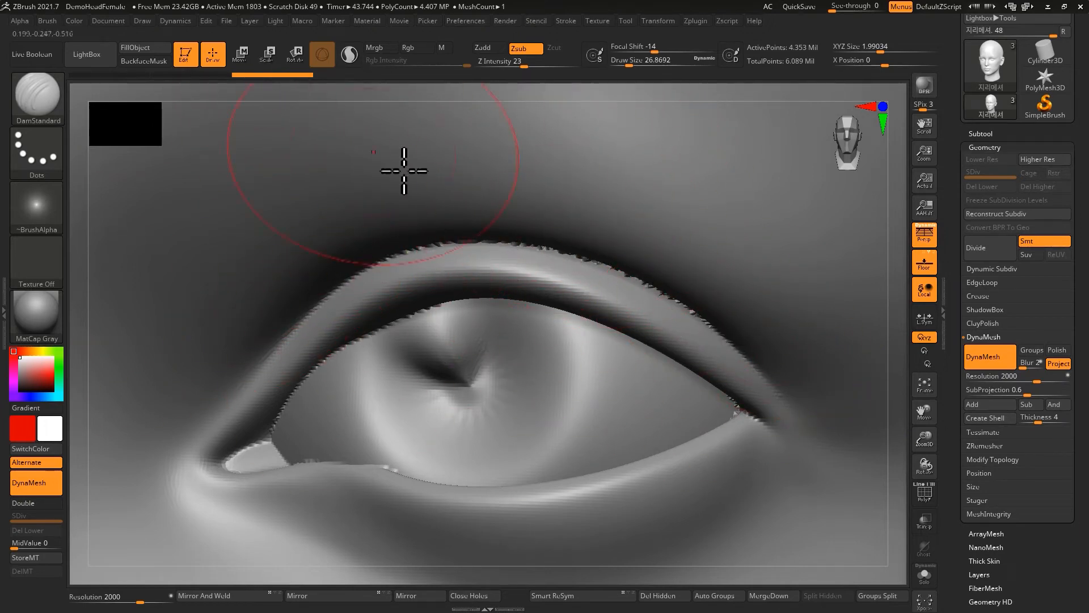
Compare the eyelid edges before and after the resolution 2000 DynaMesh, ending on the remeshed version.
left_click(235, 75)
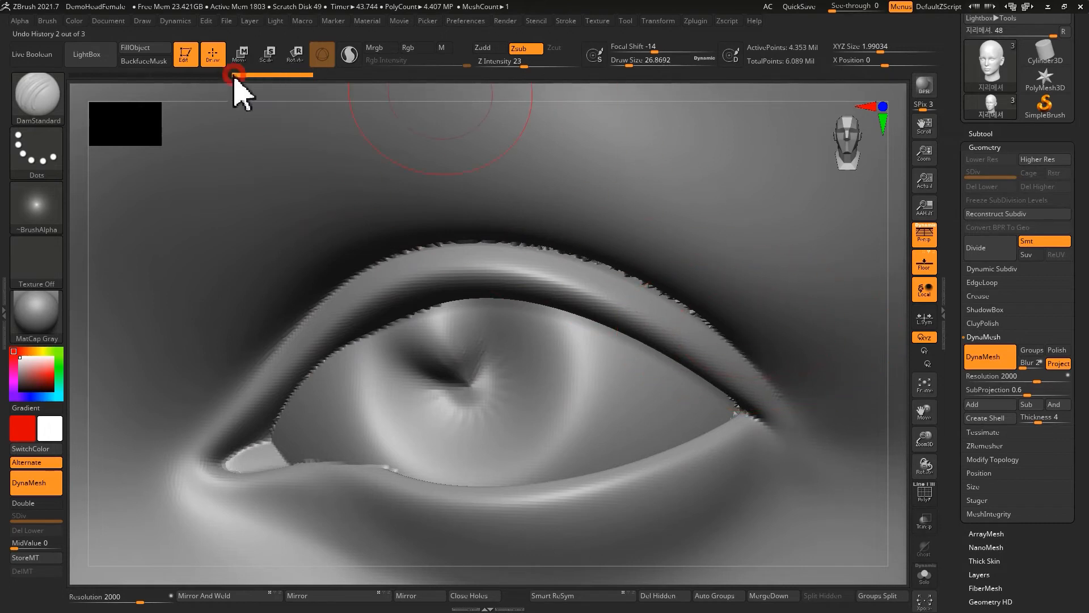
left_click(206, 75)
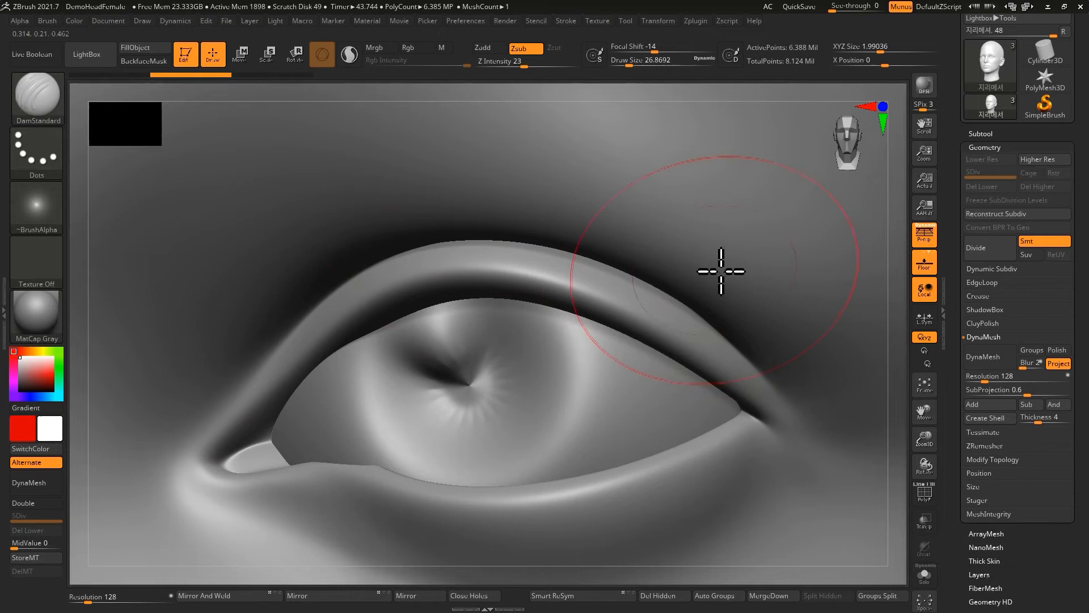
left_click(1048, 376)
left_click_drag(1044, 377, 1074, 380)
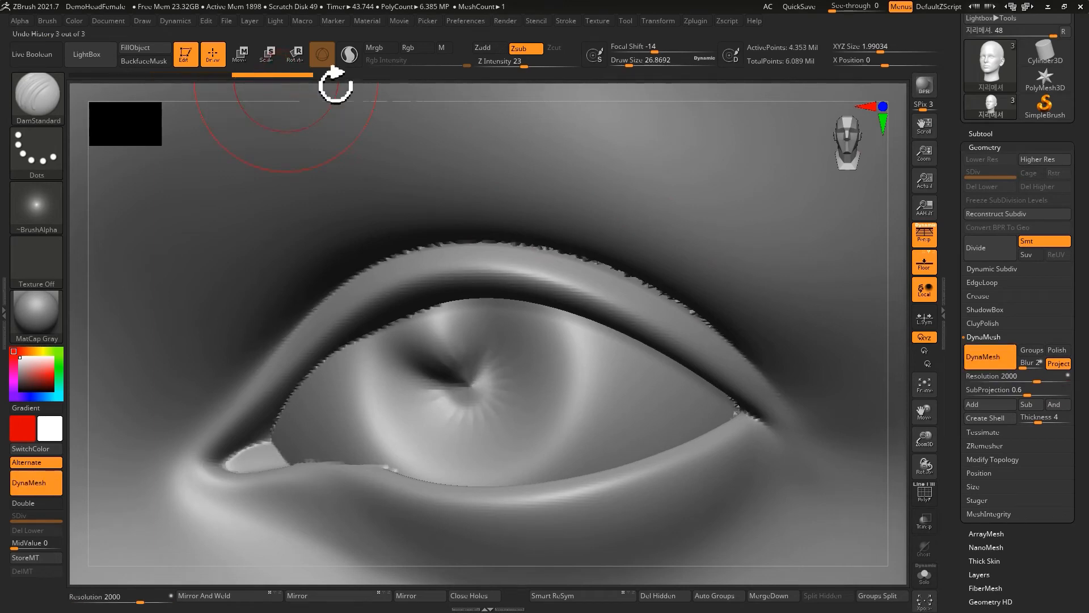
right_click_drag(508, 370, 477, 392, "ctrl")
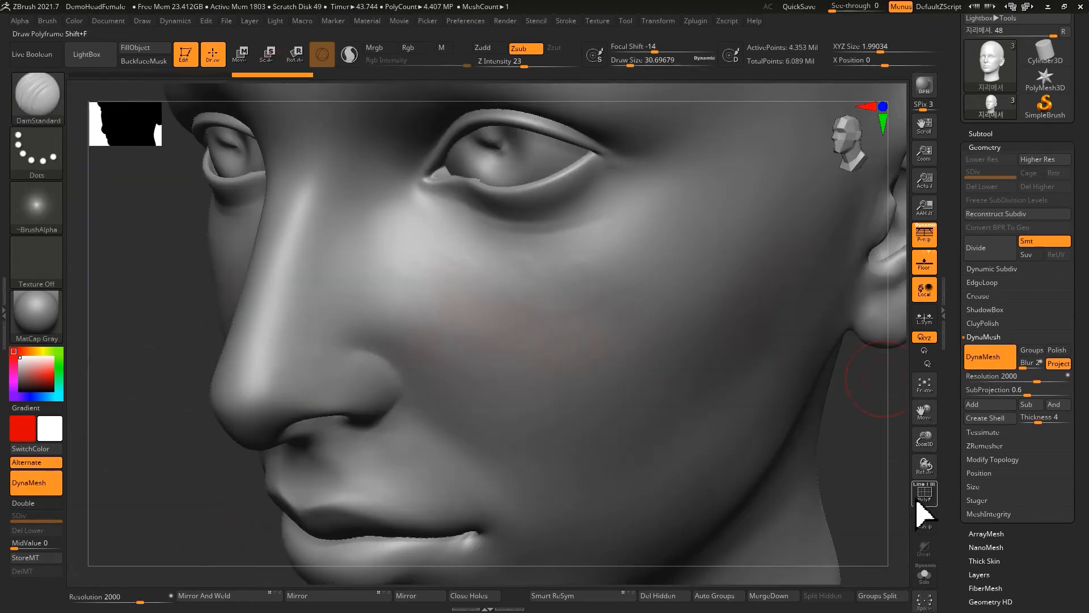
Show the polyframe and compare the cheek and nose topology before and after the resolution 2000 DynaMesh.
left_click(923, 495)
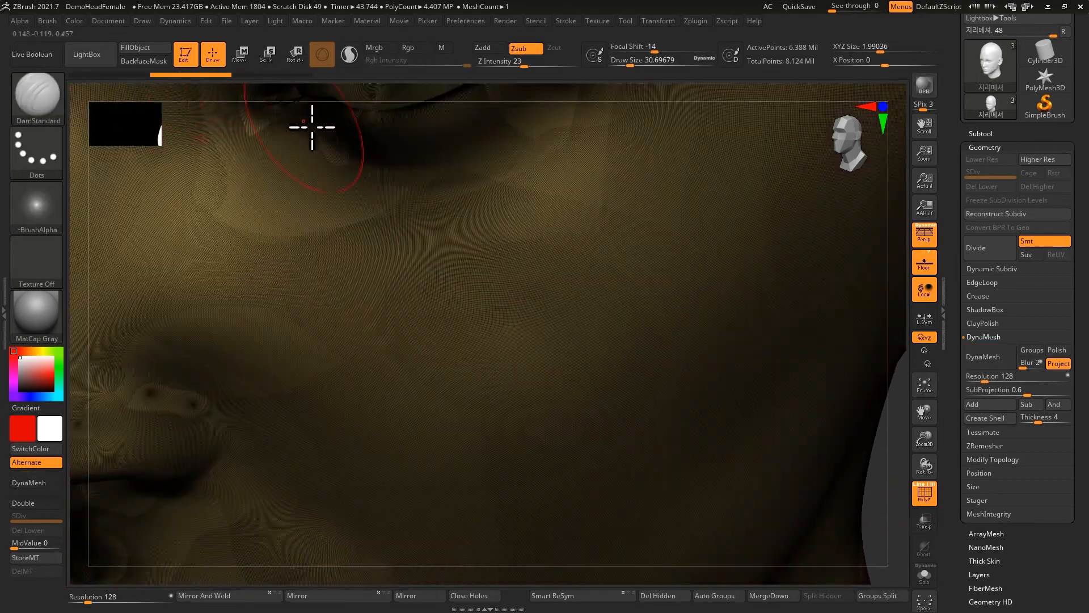
right_click_drag(484, 330, 585, 311, "alt")
right_click_drag(319, 361, 354, 309, "alt")
right_click_drag(395, 445, 475, 364, "shift")
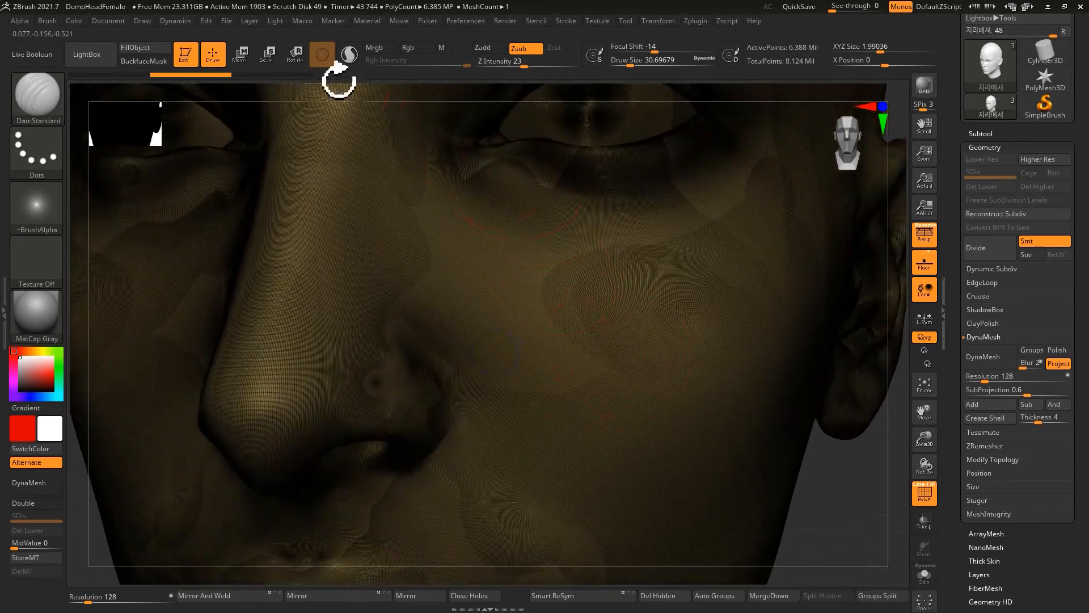
right_click_drag(646, 361, 518, 418, "ctrl")
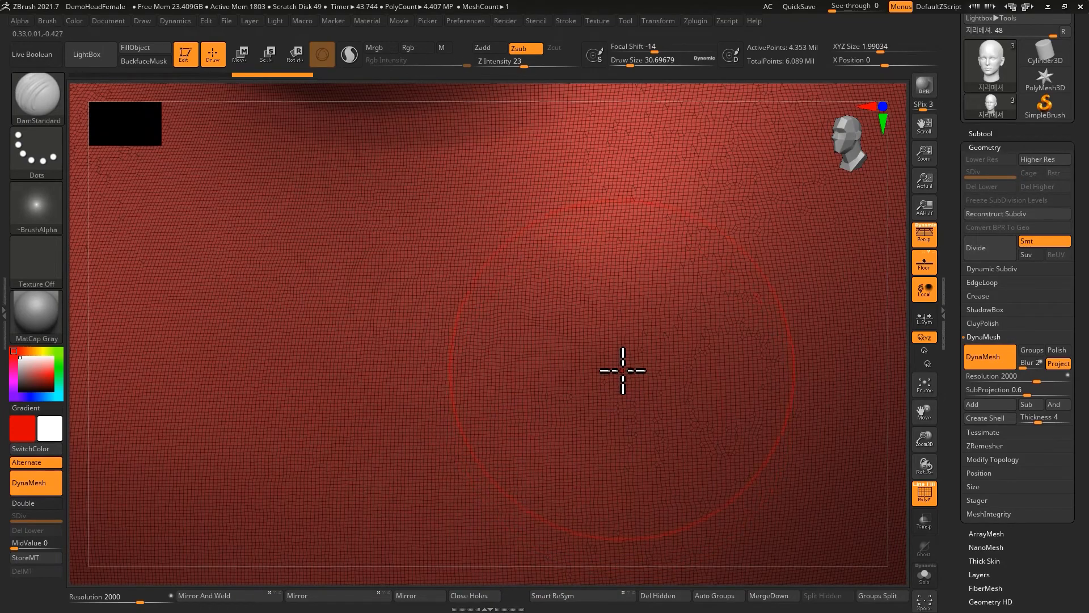
right_click_drag(631, 382, 710, 221, "ctrl")
mouse_move(580, 349)
right_mouse_down("ctrl")
mouse_move(425, 360)
mouse_move(430, 397)
mouse_move(493, 389)
mouse_move(477, 359)
mouse_move(487, 382)
mouse_move(627, 188)
mouse_move(584, 284)
mouse_move(522, 302)
right_mouse_up("ctrl")
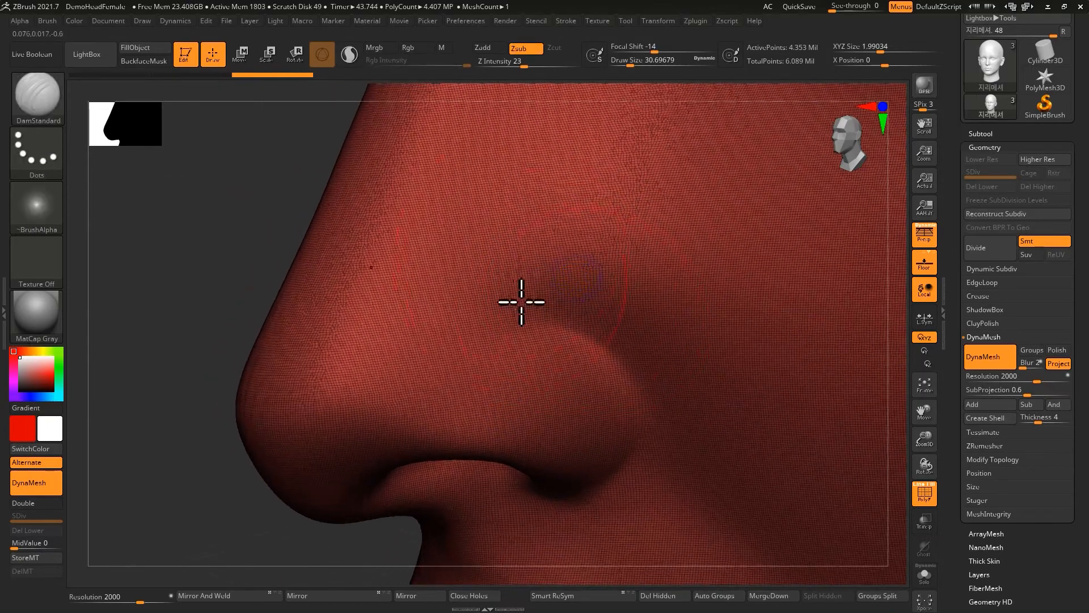
Set the draw size to about 23, check the nose's wireframe, and hide the polyframe.
left_click_drag(545, 446, 535, 437)
mouse_move(535, 352)
right_mouse_down("ctrl")
mouse_move(526, 346)
mouse_move(548, 425)
mouse_move(493, 364)
right_mouse_up("ctrl")
left_click_drag(219, 85, 253, 80, "ctrl")
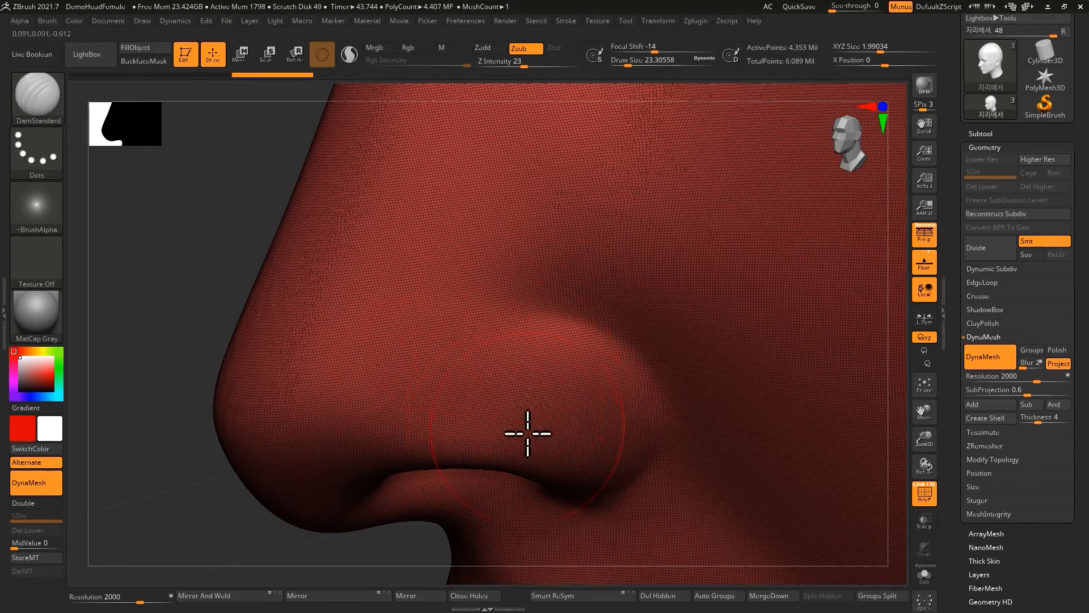
mouse_move(573, 408)
right_mouse_down("ctrl")
mouse_move(511, 323)
mouse_move(414, 420)
mouse_move(481, 390)
mouse_move(434, 443)
mouse_move(970, 478)
right_mouse_up("ctrl")
right_click_drag(698, 431, 629, 414)
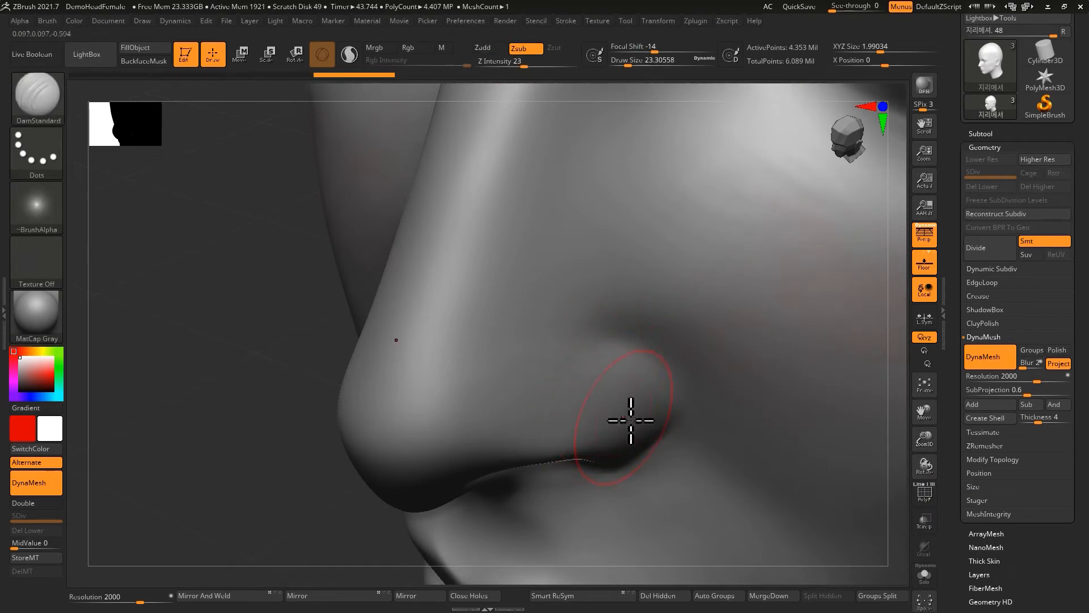
Smooth the side of the nose and the cheek of the resolution 2000 head.
right_click_drag(501, 387, 523, 354)
key("shift")
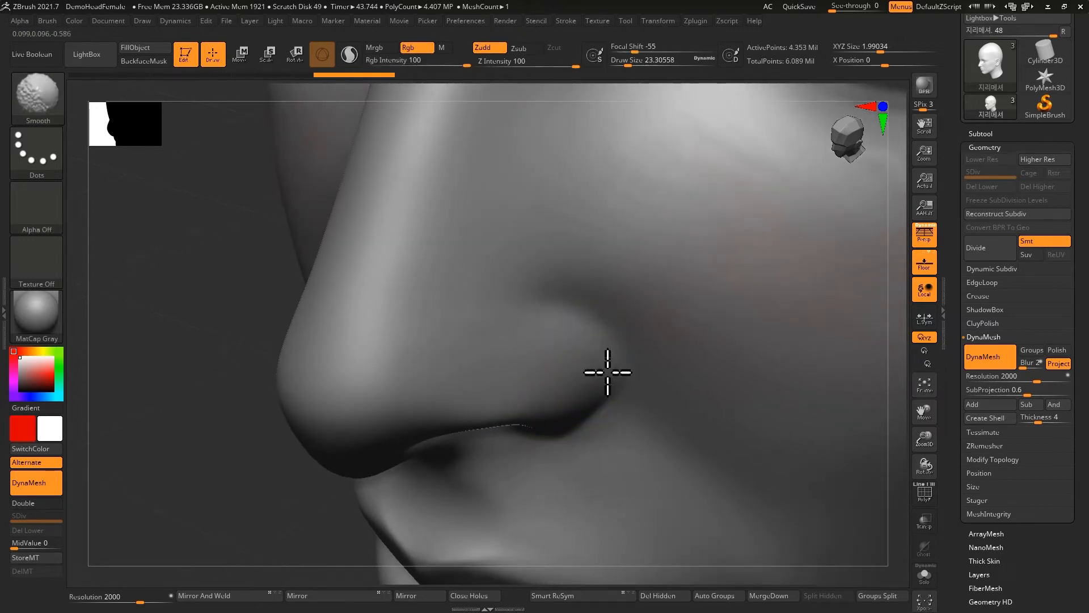
right_click_drag(539, 324, 530, 263, "ctrl")
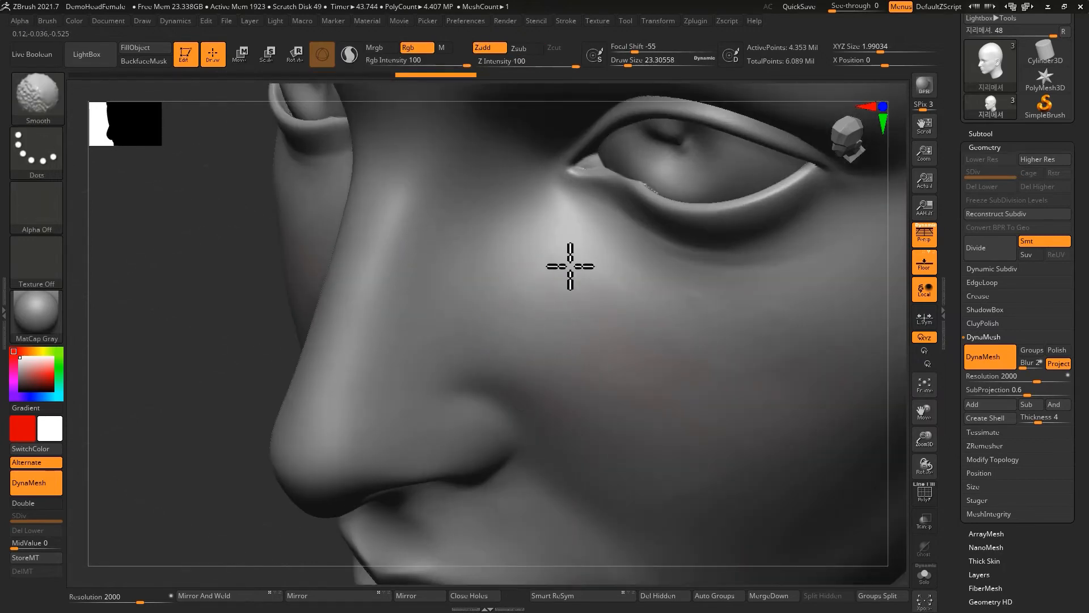
right_click_drag(590, 326, 690, 397)
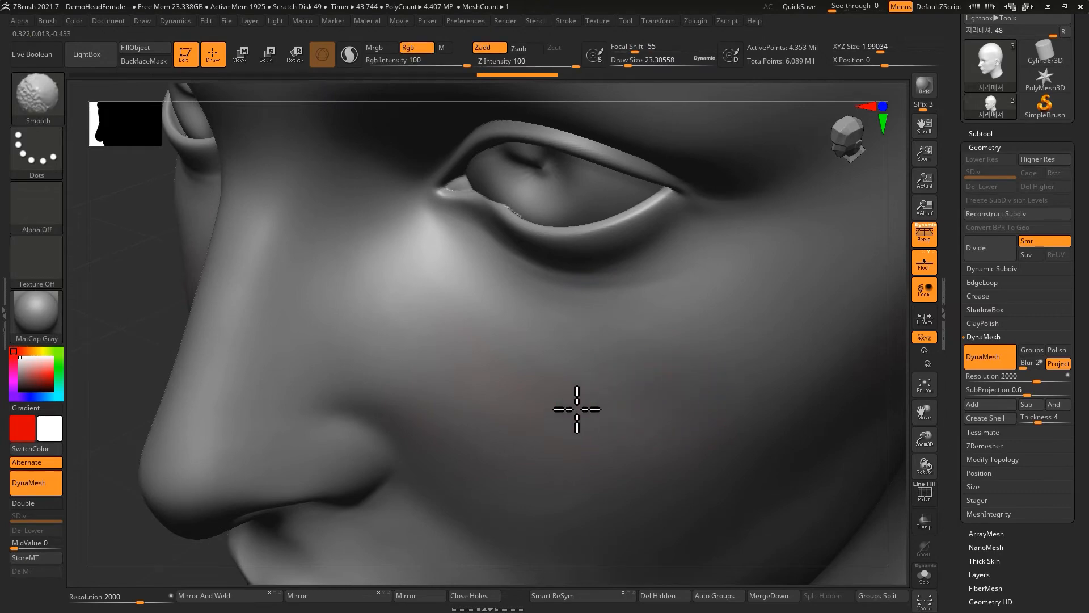
left_click_drag(659, 382, 607, 364, "shift")
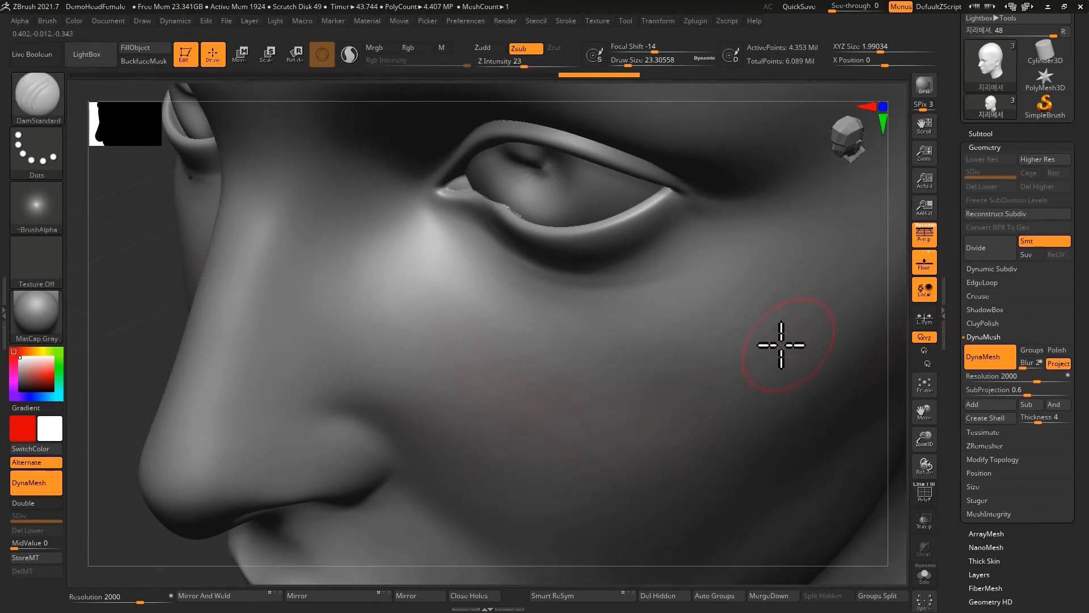
Check the cheek's wireframe, hide it again, and smooth the cheek below the eye further.
left_click(924, 491)
right_click_drag(627, 389, 486, 277, "ctrl")
left_click(920, 495)
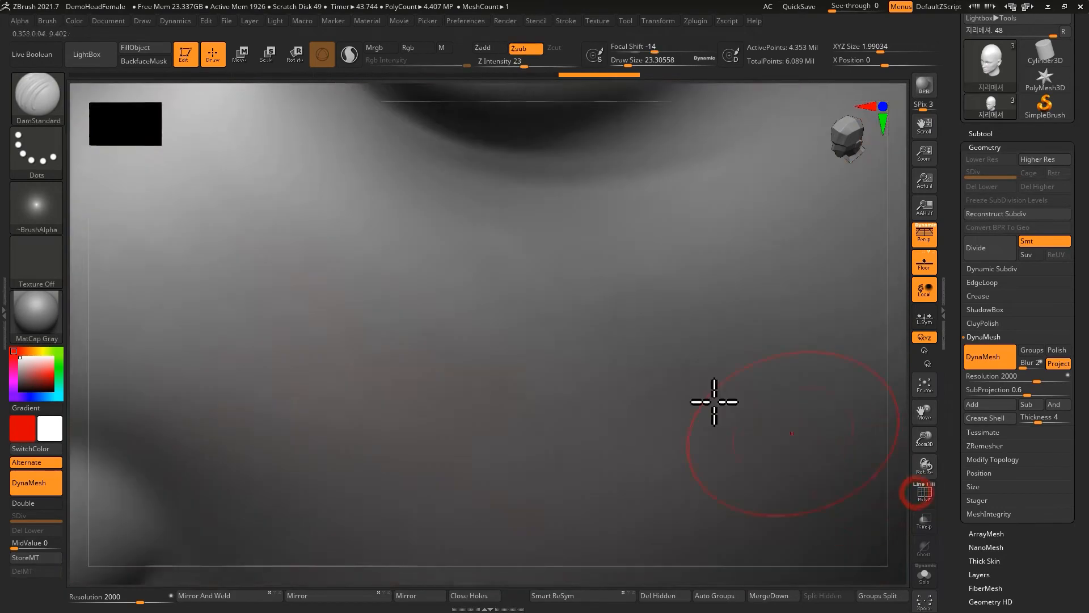
right_click_drag(713, 401, 635, 330, "ctrl")
left_click_drag(634, 331, 657, 290, "shift")
left_click_drag(581, 417, 683, 337, "shift")
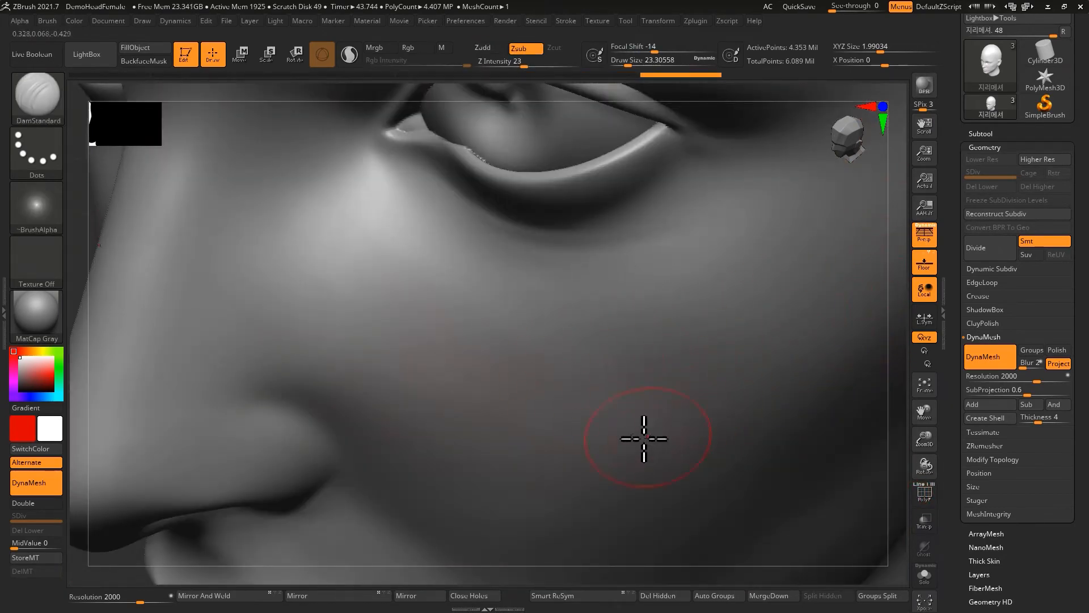
View the wireframe of the mesh before the DynaMesh, hide it, and return to the latest smoothed state.
left_click(165, 74)
left_click(922, 492)
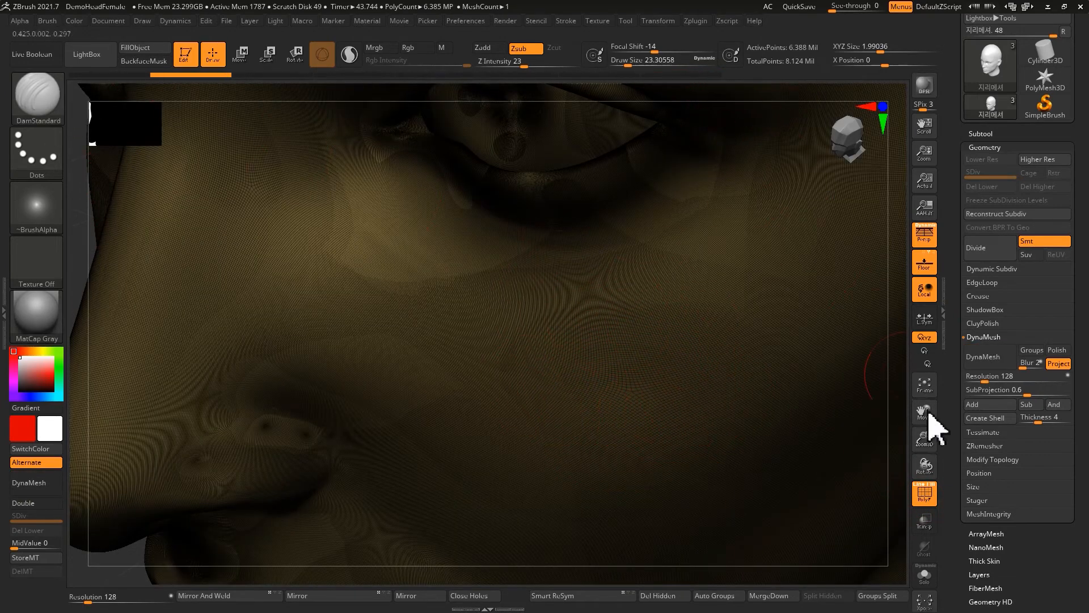
left_click(933, 497)
left_click(695, 74)
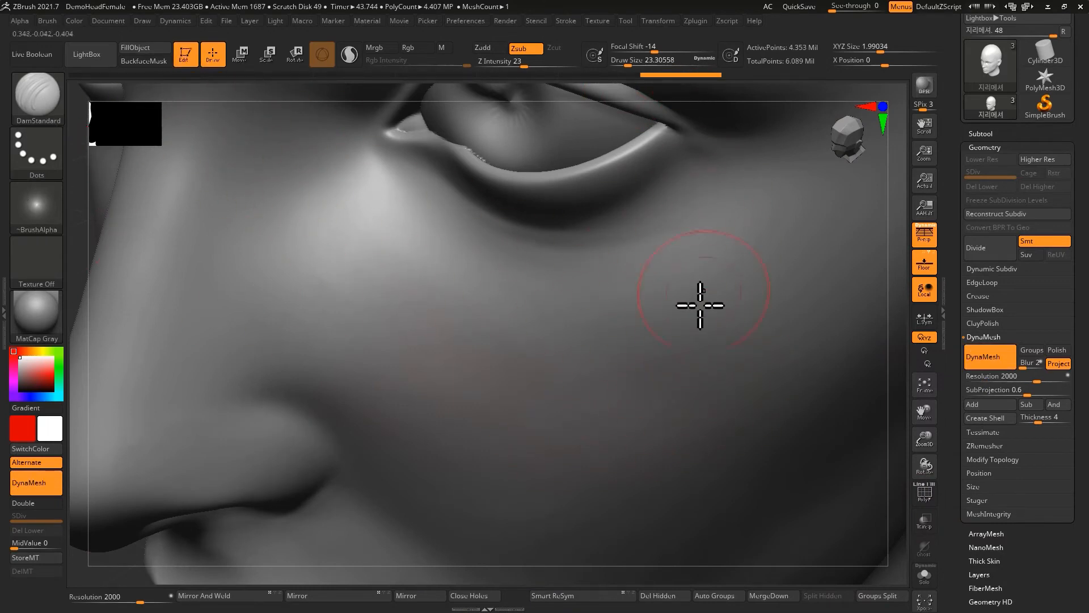
Switch to the Standard brush with a draw size of about 35 and set its Z Intensity to 10.
key("b")
key("s")
key("t")
key("s")
left_click_drag(639, 430, 644, 430)
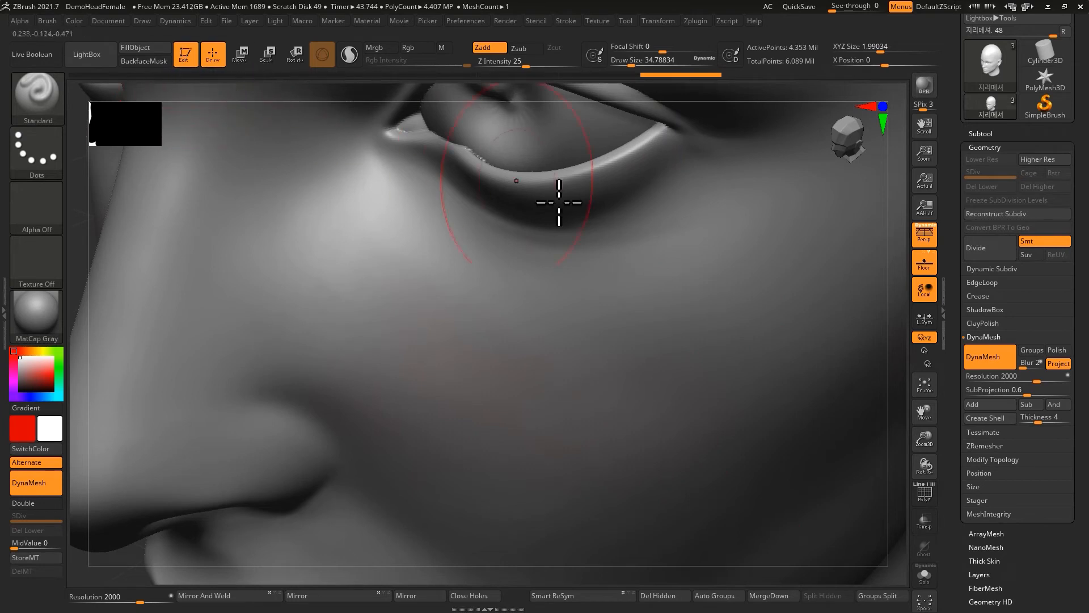
mouse_move(680, 351)
right_mouse_down()
mouse_move(734, 328)
mouse_move(635, 339)
mouse_move(644, 390)
mouse_move(654, 290)
right_mouse_up()
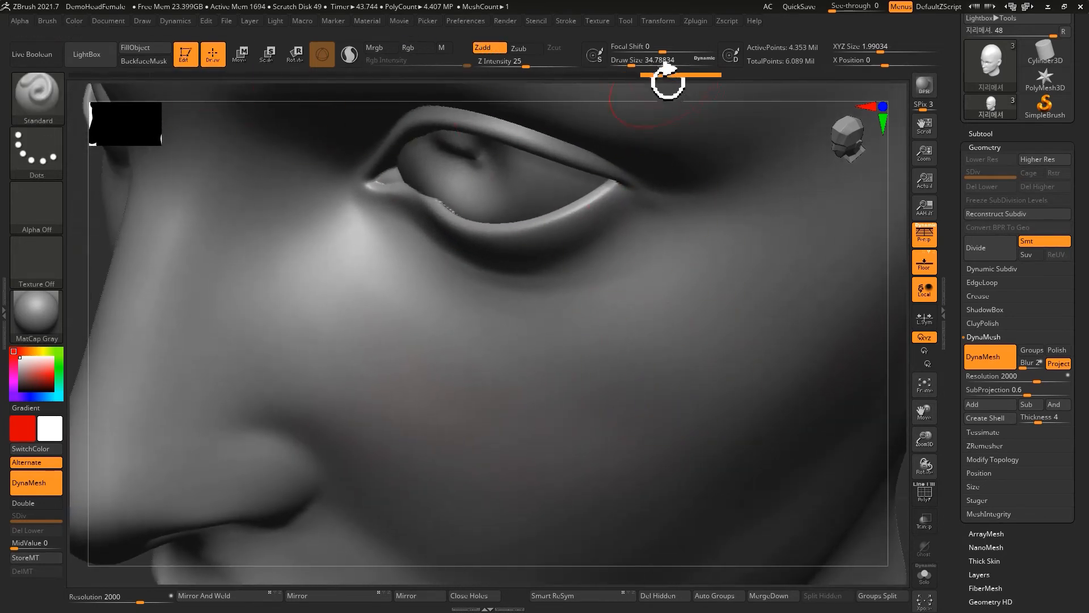
right_click_drag(687, 396, 685, 380)
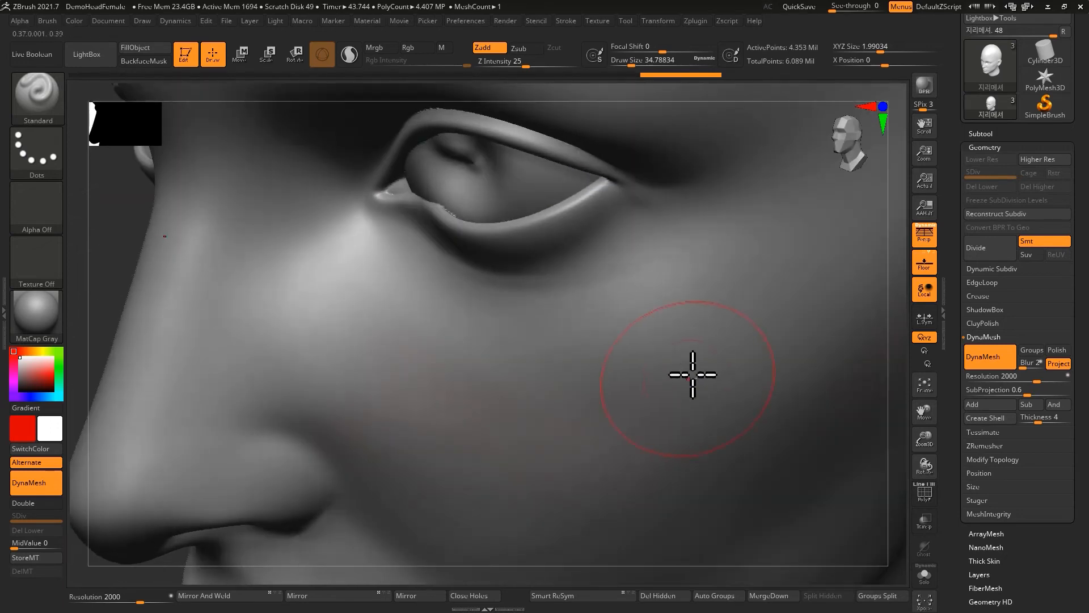
right_click_drag(734, 232, 740, 220)
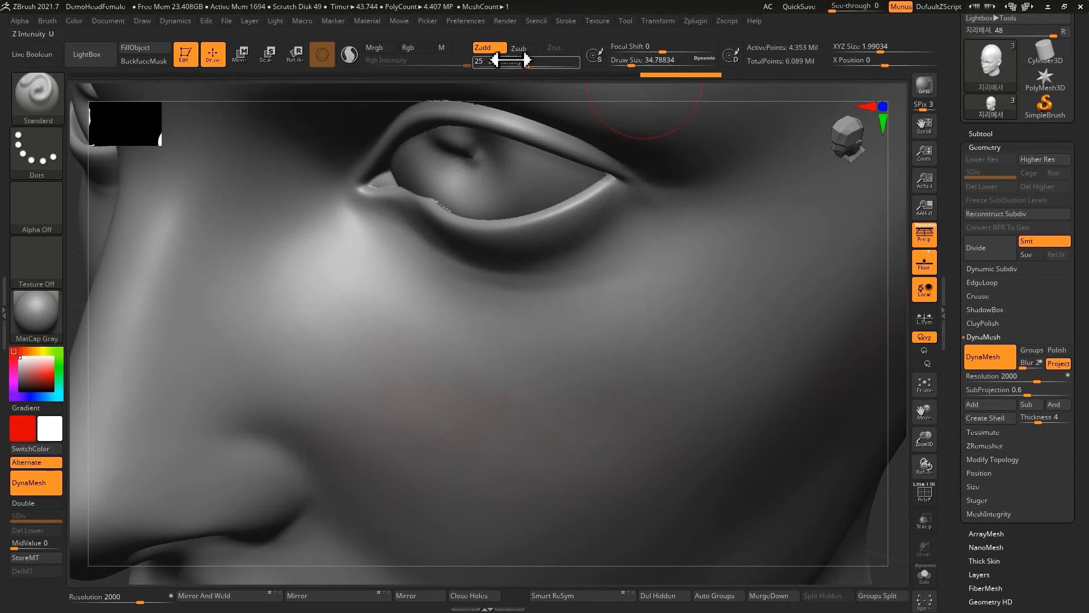
right_click_drag(684, 413, 751, 342, "ctrl")
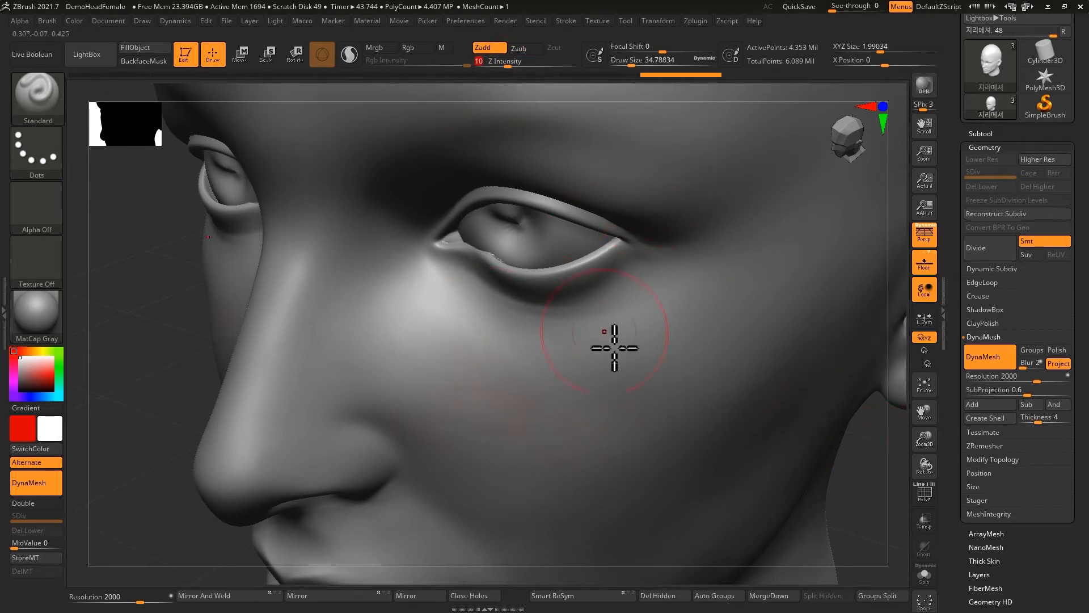
Set the draw size to about 51 and build up the cheek with the Standard brush.
key("s")
left_click_drag(593, 445, 596, 446)
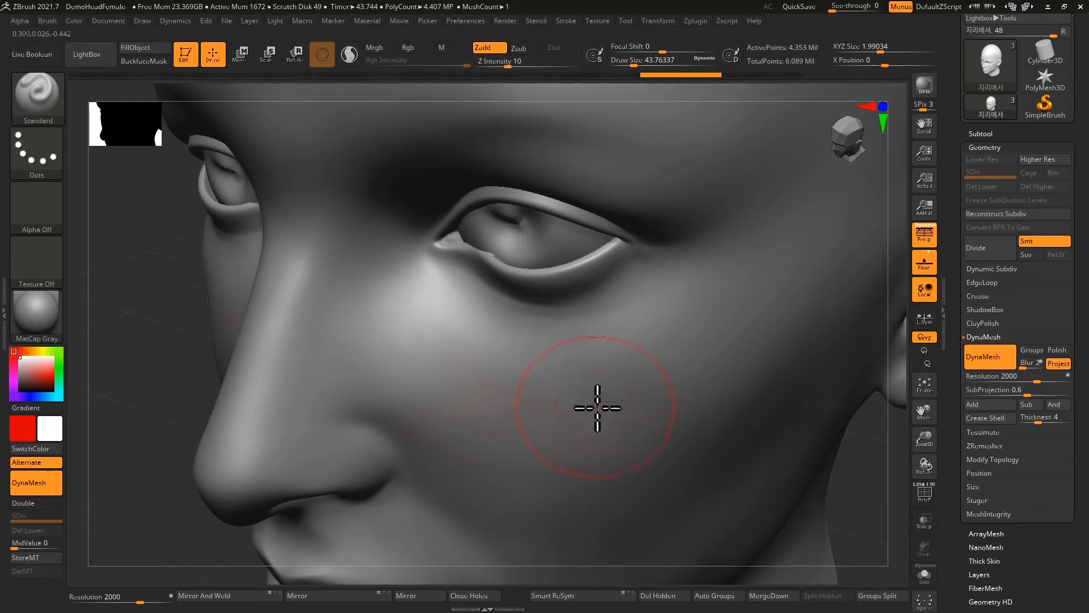
key("s")
left_click_drag(625, 403, 706, 423)
left_click_drag(575, 415, 734, 430)
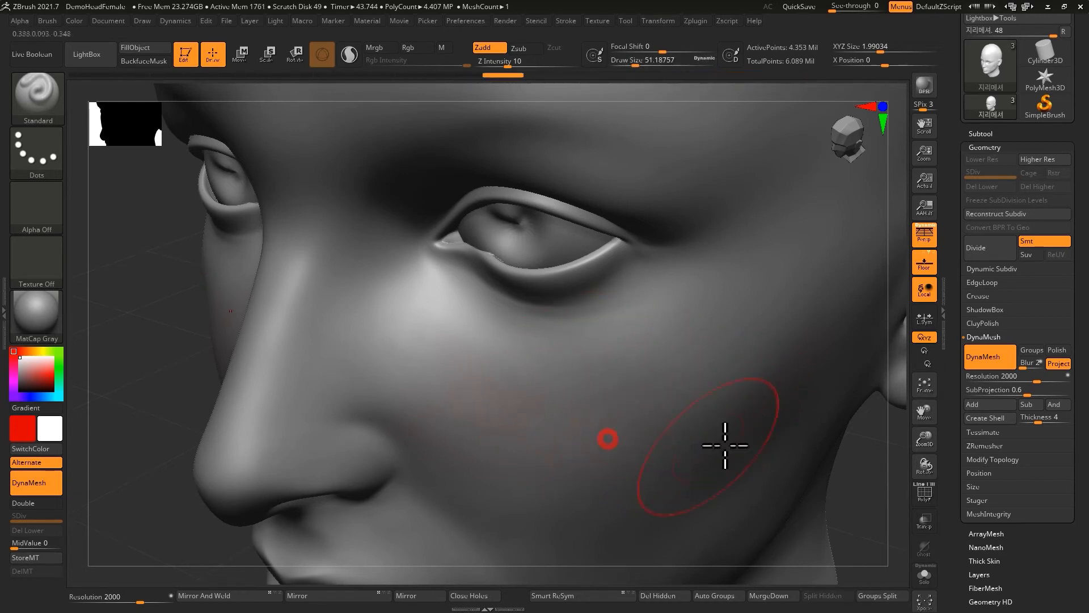
Smooth the built-up area of the cheek.
key("shift")
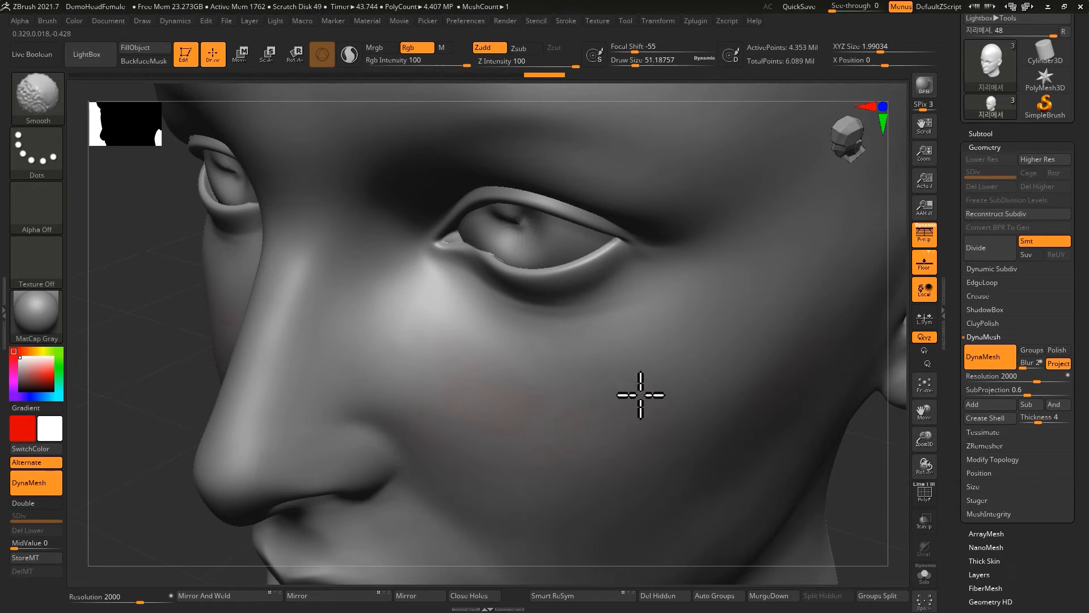
mouse_move(605, 446)
left_mouse_down("shift")
mouse_move(499, 398)
mouse_move(614, 445)
left_mouse_up("shift")
mouse_move(601, 441)
left_mouse_down("shift")
mouse_move(440, 367)
mouse_move(487, 397)
left_mouse_up("shift")
Set the draw size to 28.75 and examine the nose, mouth and surrounding face.
mouse_move(338, 134)
right_mouse_down("ctrl")
mouse_move(527, 352)
mouse_move(573, 221)
right_mouse_up("ctrl")
right_click_drag(519, 443, 475, 374, "ctrl")
key("s")
left_click_drag(475, 375, 481, 375)
right_click_drag(515, 305, 526, 349, "alt")
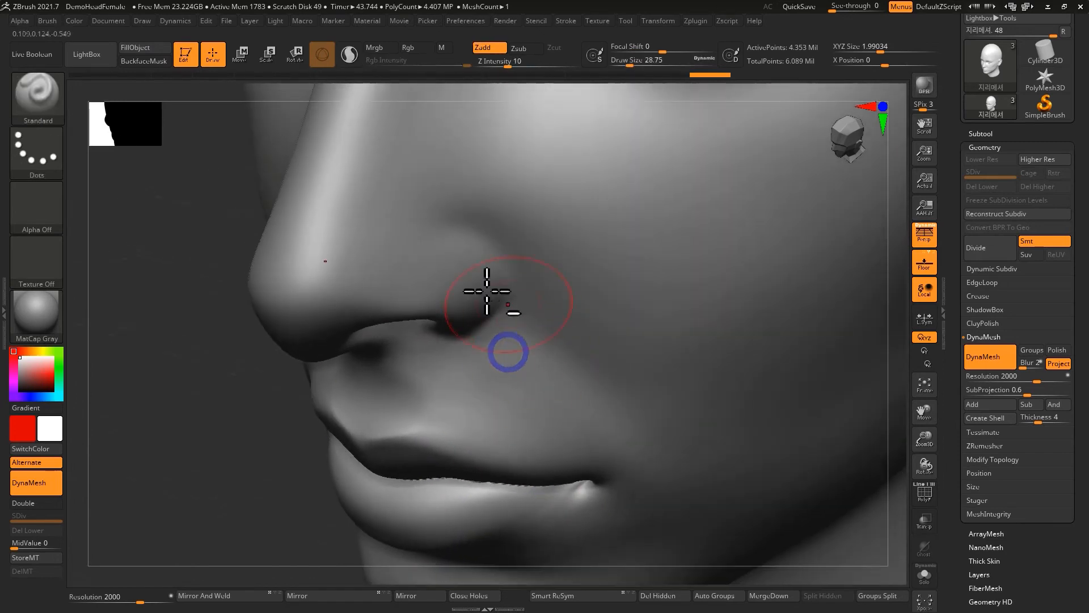
right_click_drag(603, 270, 524, 339, "ctrl")
right_click_drag(660, 267, 612, 342, "alt")
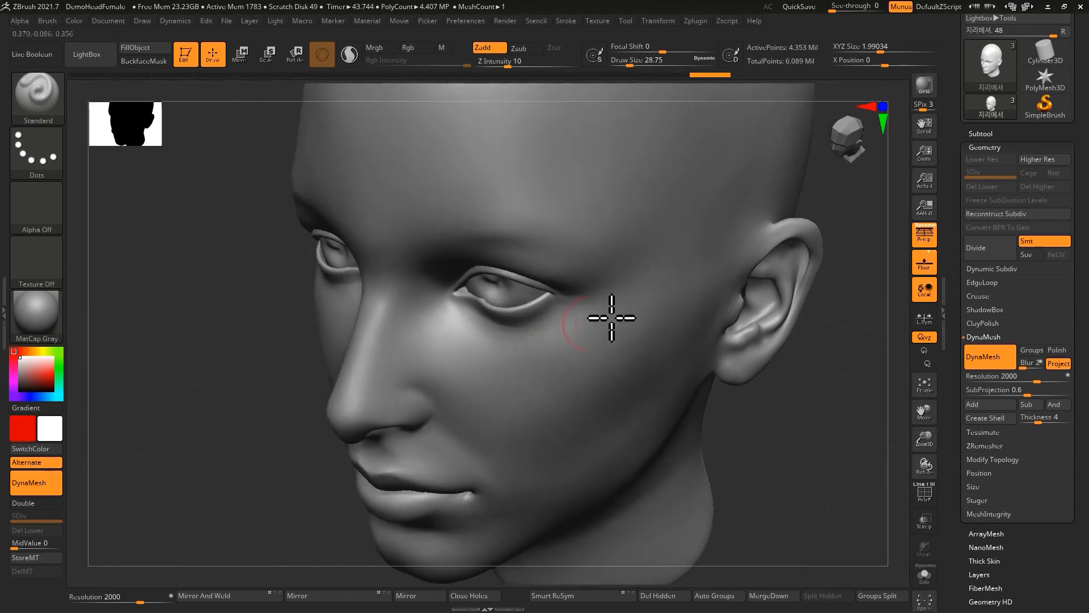
Step back to the mesh before the resolution 2000 DynaMesh and examine its wireframe across the top of the head.
mouse_move(564, 376)
right_mouse_down("ctrl")
mouse_move(528, 365)
mouse_move(601, 347)
right_mouse_up("ctrl")
mouse_move(544, 334)
right_mouse_down("ctrl")
mouse_move(528, 328)
mouse_move(519, 340)
right_mouse_up("ctrl")
mouse_move(562, 267)
right_mouse_down()
mouse_move(532, 297)
mouse_move(518, 276)
mouse_move(481, 346)
mouse_move(472, 309)
mouse_move(486, 369)
mouse_move(505, 387)
mouse_move(536, 392)
right_mouse_up()
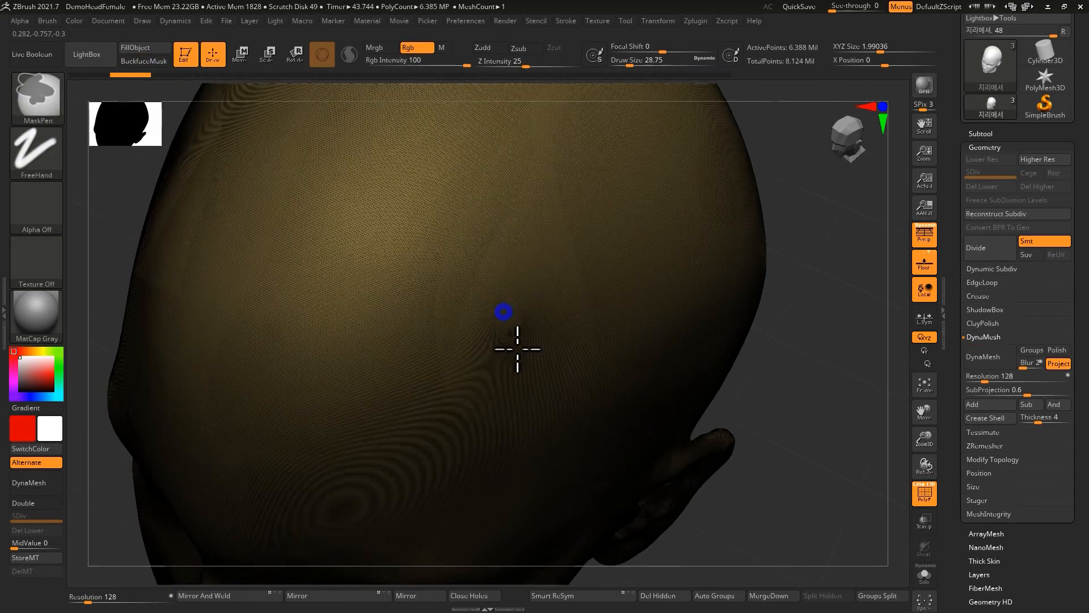
Examine the dense wireframe across the top of the head and hide it to view the plain surface.
mouse_move(515, 348)
right_mouse_down("ctrl")
mouse_move(543, 357)
mouse_move(525, 396)
right_mouse_up("ctrl")
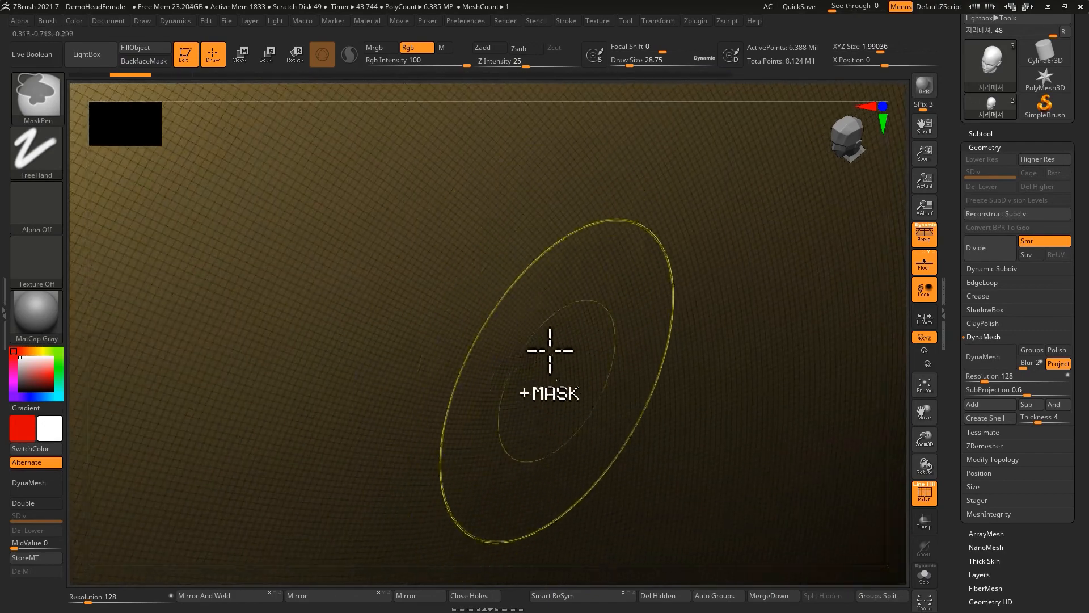
mouse_move(501, 338)
right_mouse_down("ctrl")
mouse_move(412, 207)
mouse_move(507, 329)
right_mouse_up("ctrl")
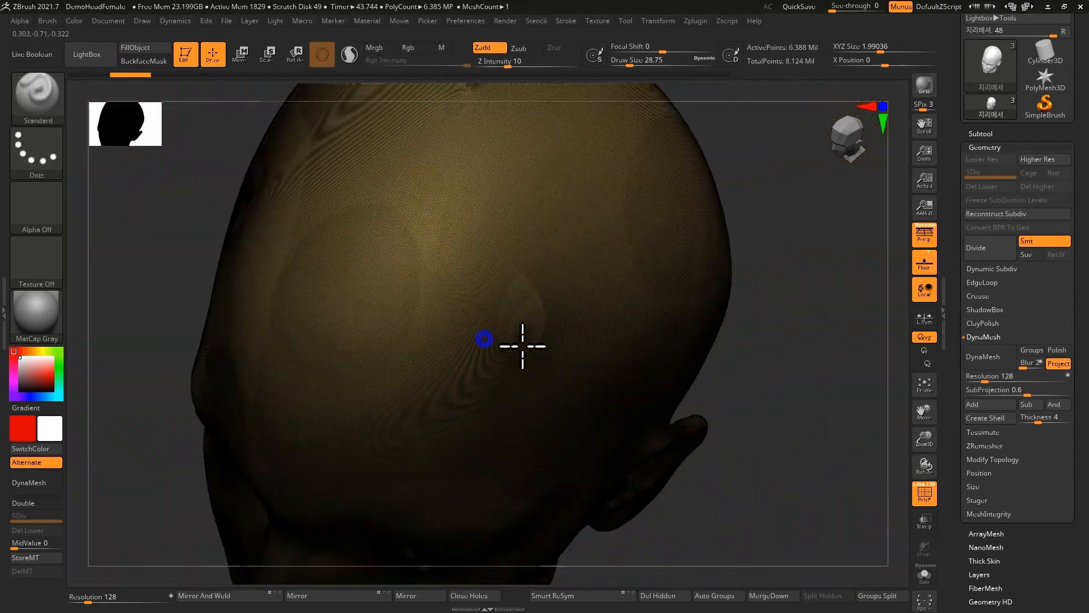
right_click_drag(523, 346, 558, 363)
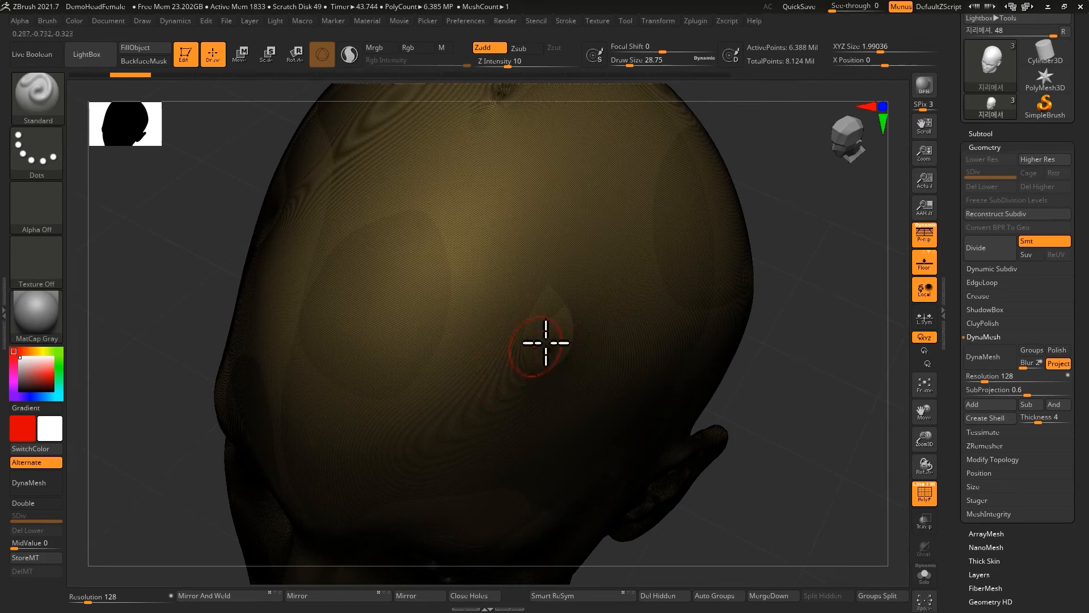
left_click(925, 495)
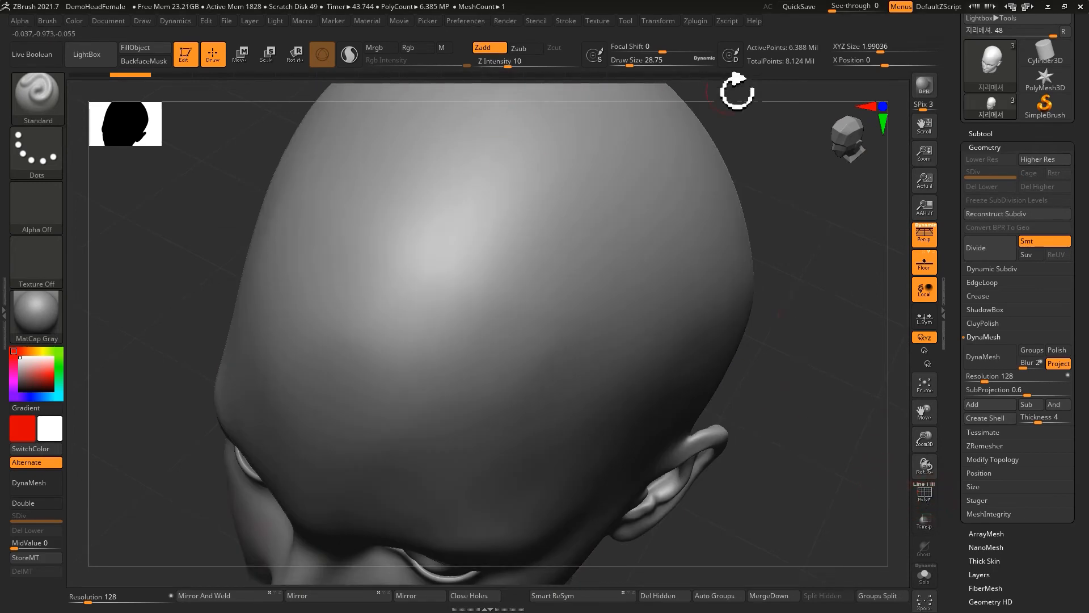
left_click(706, 74)
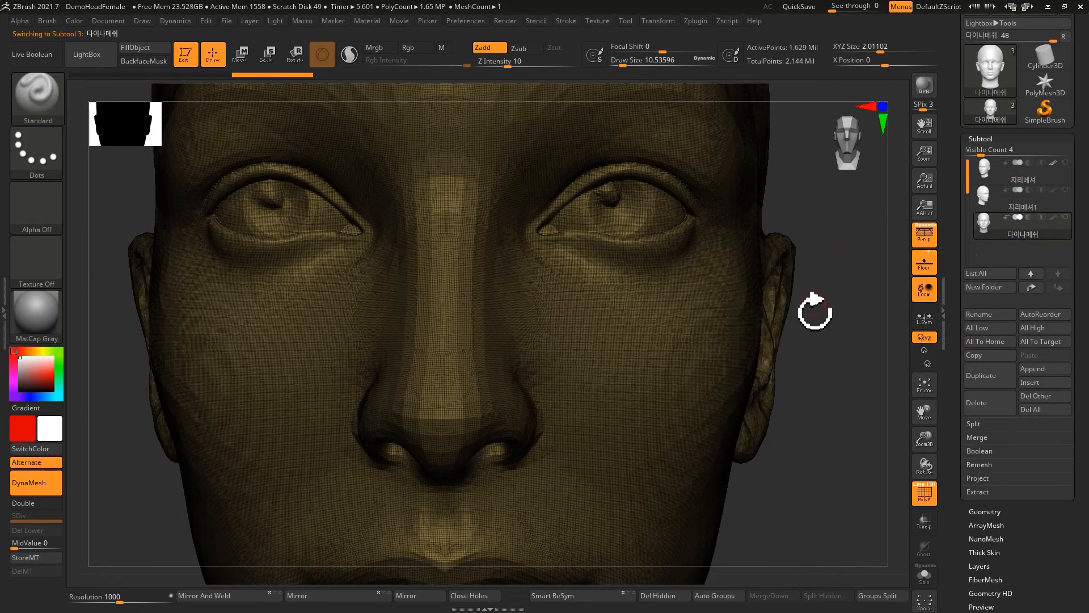
Examine the wireframe around the cheek and ear of the resolution 1000 DynaMesh head.
mouse_move(742, 431)
right_mouse_down("ctrl")
mouse_move(752, 455)
mouse_move(774, 408)
right_mouse_up("ctrl")
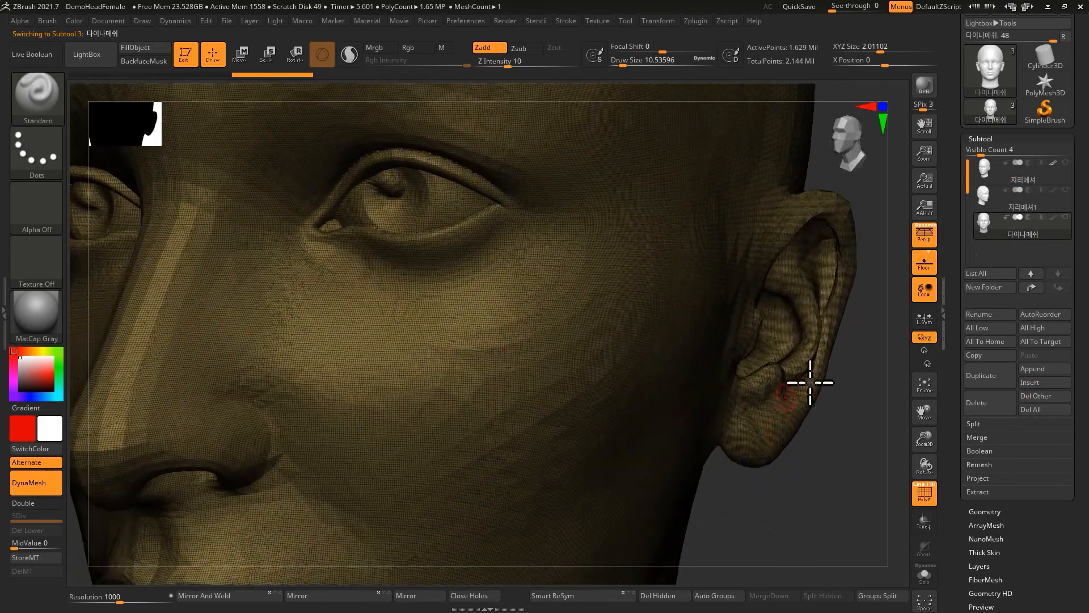
left_click(929, 498)
left_click(922, 498)
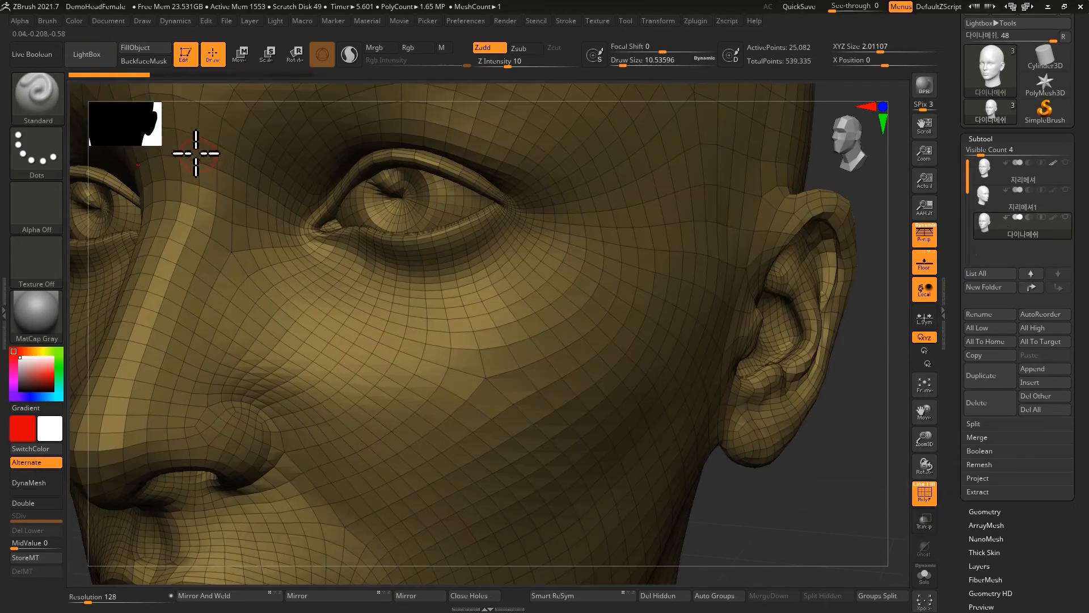
Examine the low-polygon wireframe of the whole head as it was before the DynaMesh.
right_click_drag(568, 386, 567, 304, "ctrl")
right_click_drag(567, 304, 627, 355, "alt")
right_click_drag(627, 356, 616, 299, "ctrl")
mouse_move(616, 299)
right_mouse_down("alt")
mouse_move(577, 309)
mouse_move(605, 365)
mouse_move(567, 357)
mouse_move(613, 314)
right_mouse_up("alt")
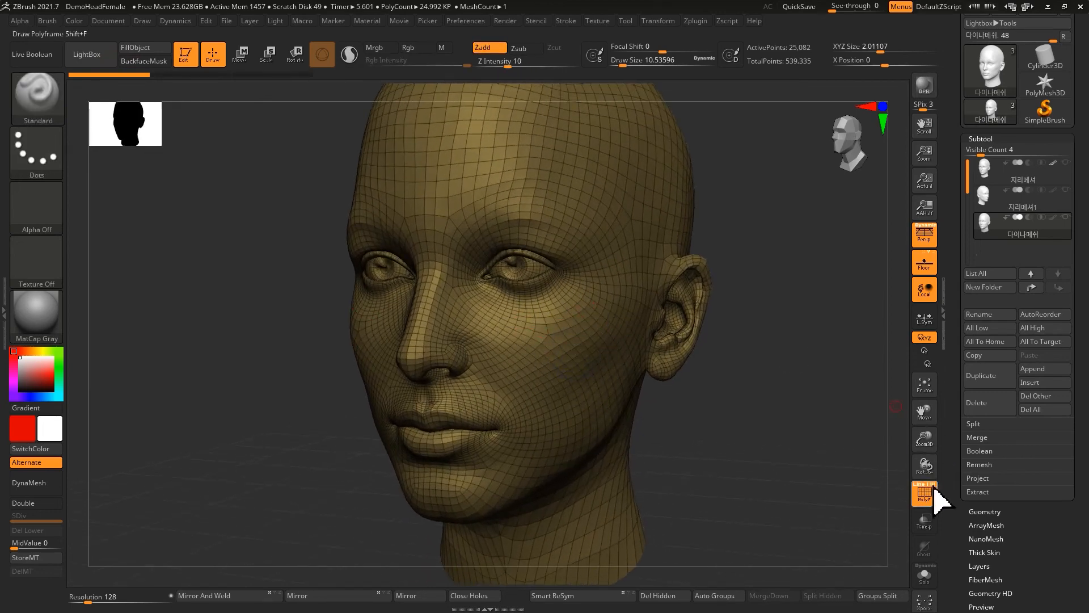
key("ctrl+shift+z")
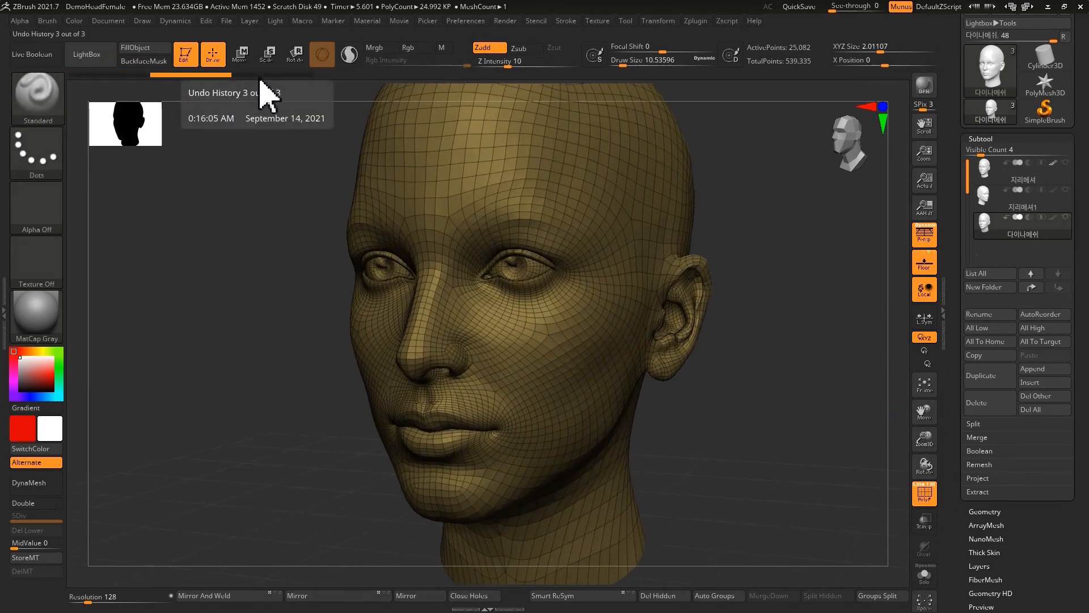
Return to the resolution 1000 DynaMesh state and examine the faceted cheek and face with the wireframe hidden.
left_click(262, 76)
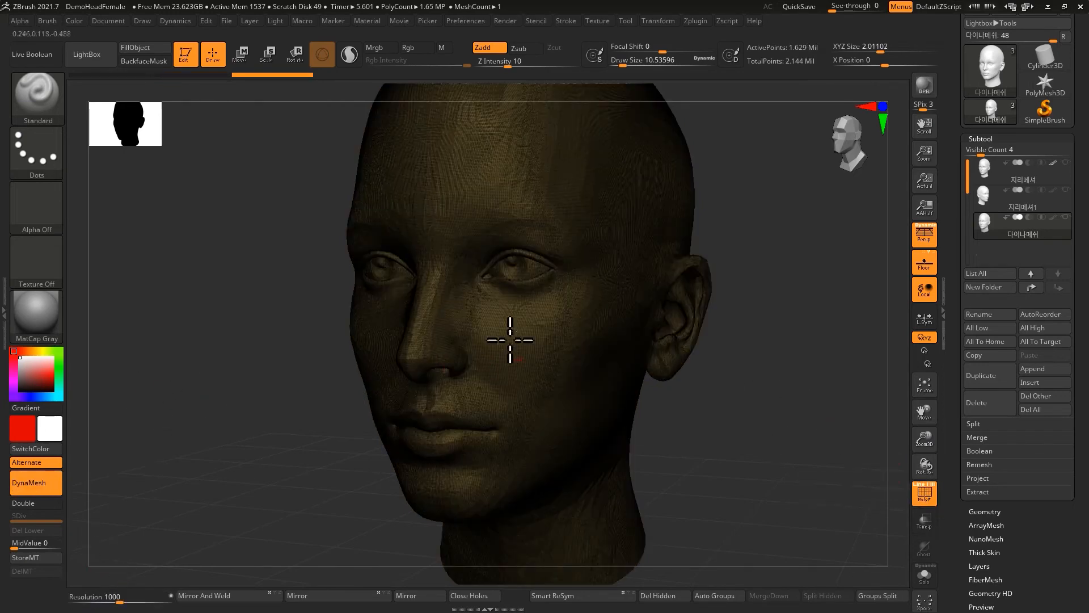
right_click_drag(518, 360, 577, 423, "ctrl")
right_click_drag(605, 288, 590, 171, "ctrl")
key("shift+f")
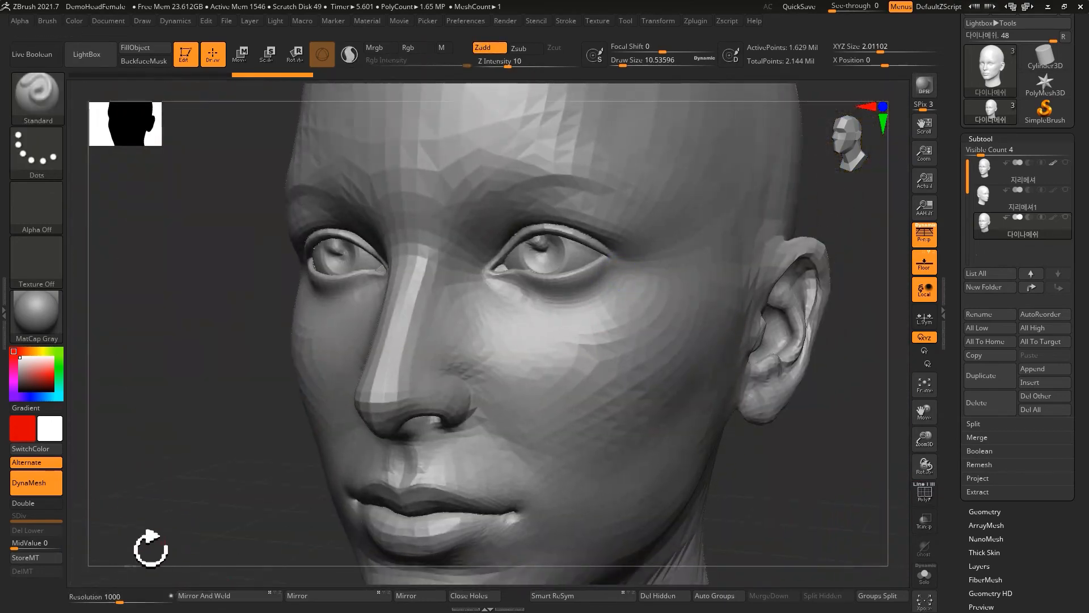
right_click_drag(612, 342, 579, 339, "ctrl")
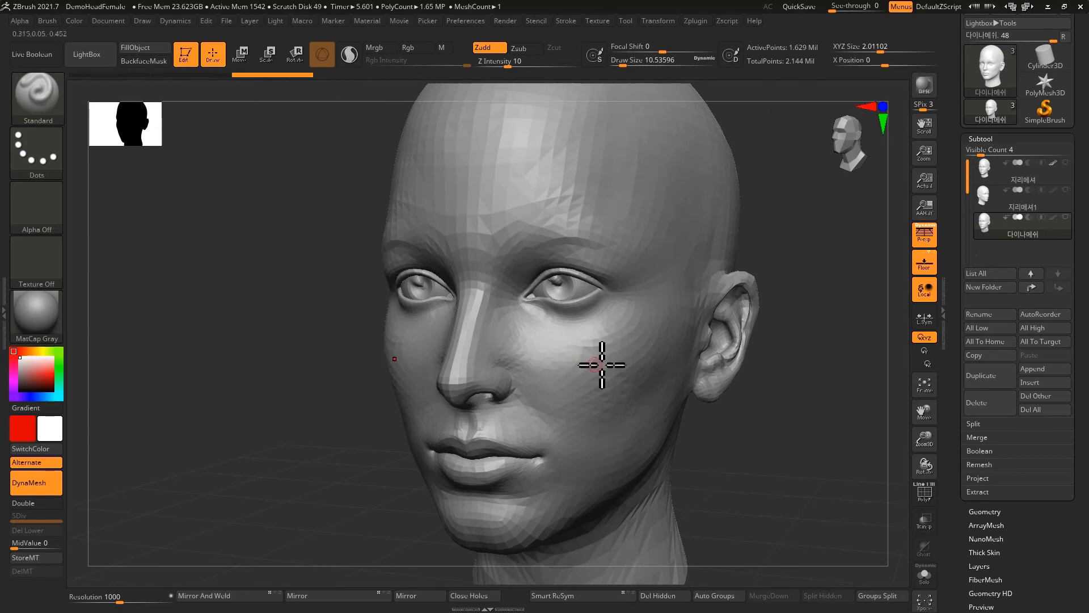
right_click_drag(591, 394, 624, 420, "ctrl")
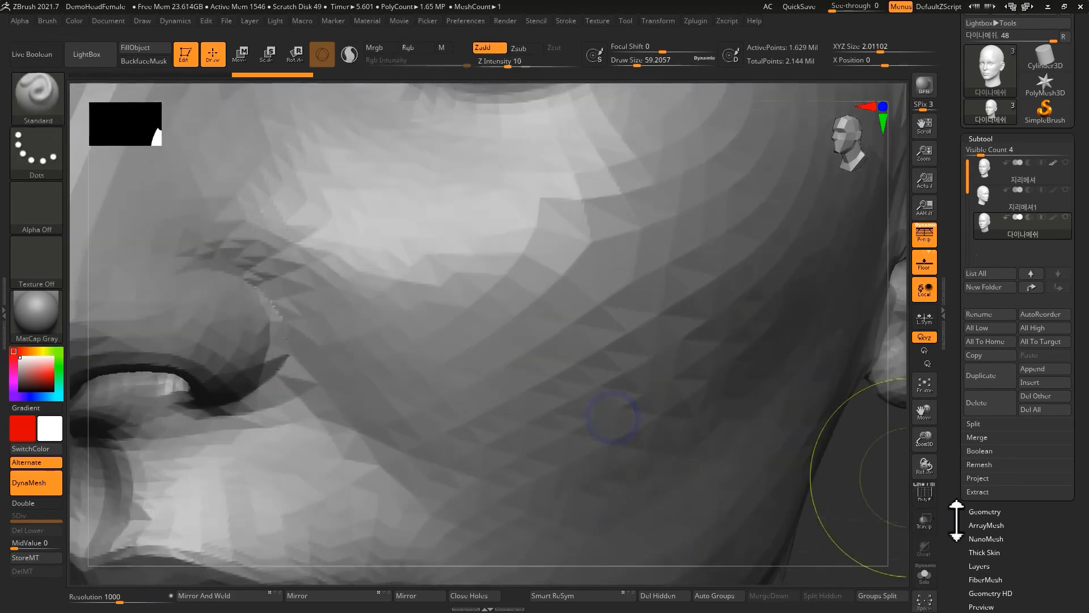
Compare the cheek's facets with its wireframe and smooth the cheek at draw size 59.2.
left_click(925, 493)
right_click_drag(514, 284, 542, 311, "ctrl")
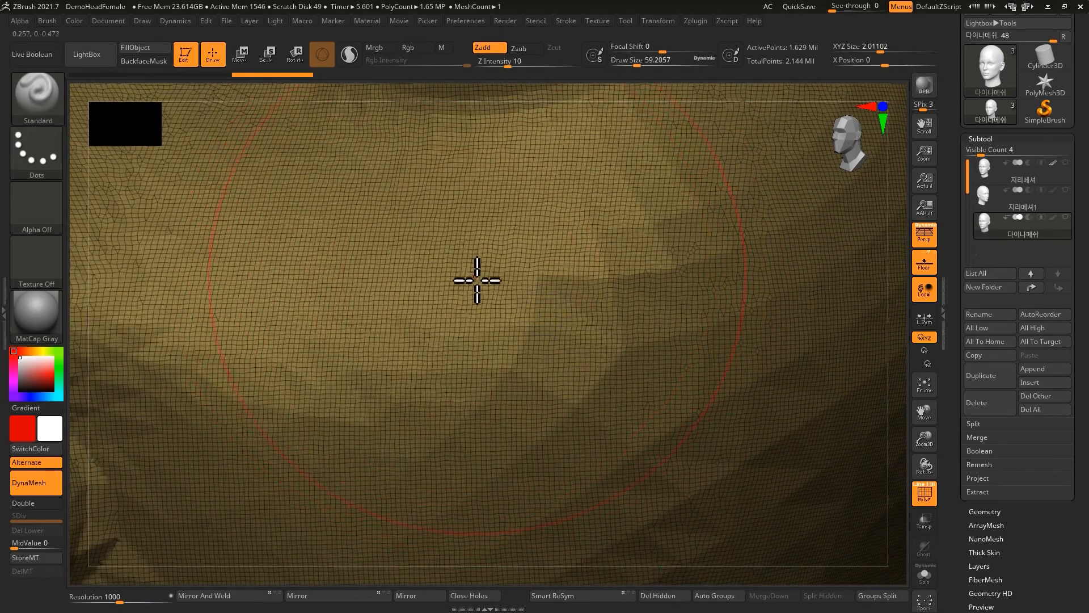
right_click_drag(533, 330, 527, 278, "ctrl")
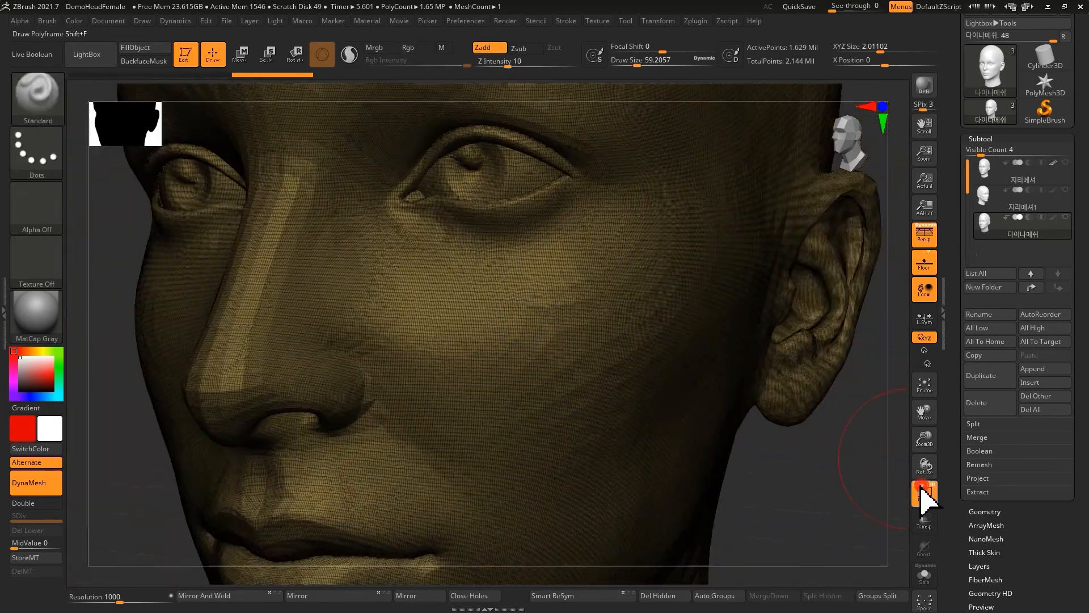
left_click(924, 498)
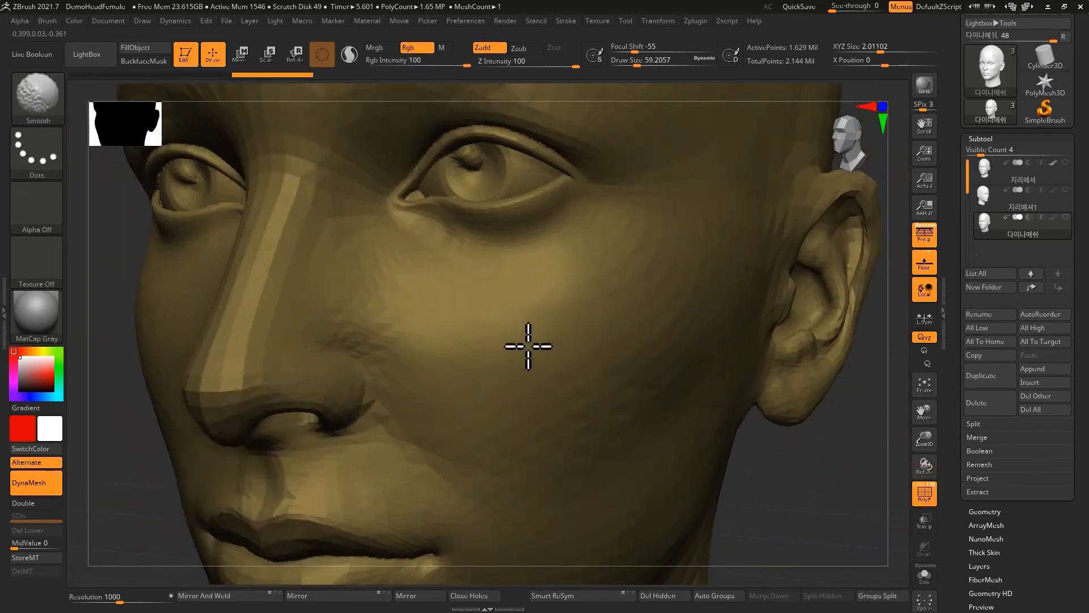
right_click_drag(518, 334, 691, 357, "ctrl")
left_click(924, 499)
left_click(924, 494)
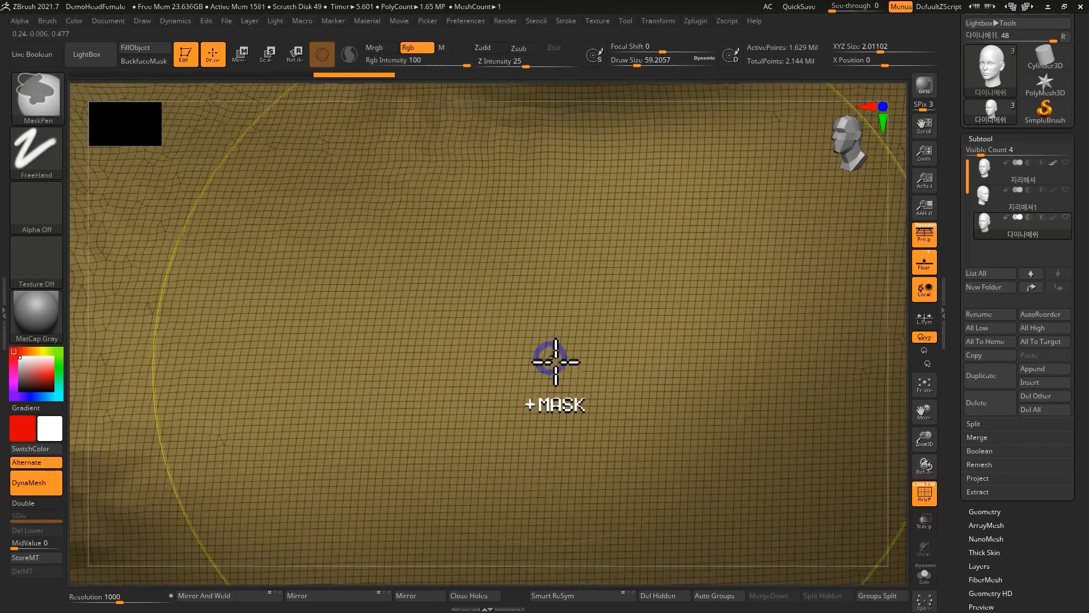
Set the draw size to 21.62 and smooth the area beneath the eye.
key("s")
left_click_drag(549, 367, 527, 360)
right_click_drag(528, 360, 423, 318, "ctrl")
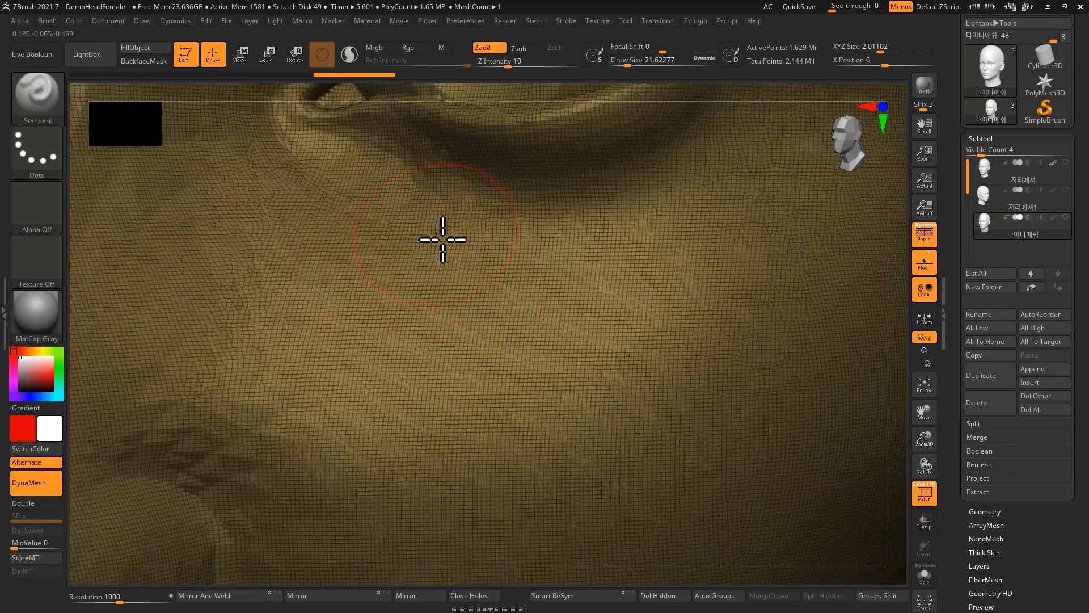
mouse_move(400, 222)
left_mouse_down("shift")
mouse_move(341, 199)
mouse_move(363, 223)
mouse_move(564, 223)
mouse_move(596, 210)
left_mouse_up("shift")
Set the draw size to 11.69 and smooth the tip and side of the nose.
right_click_drag(434, 425, 366, 400, "ctrl")
right_click_drag(299, 382, 377, 399, "alt")
right_click_drag(377, 399, 387, 431, "ctrl")
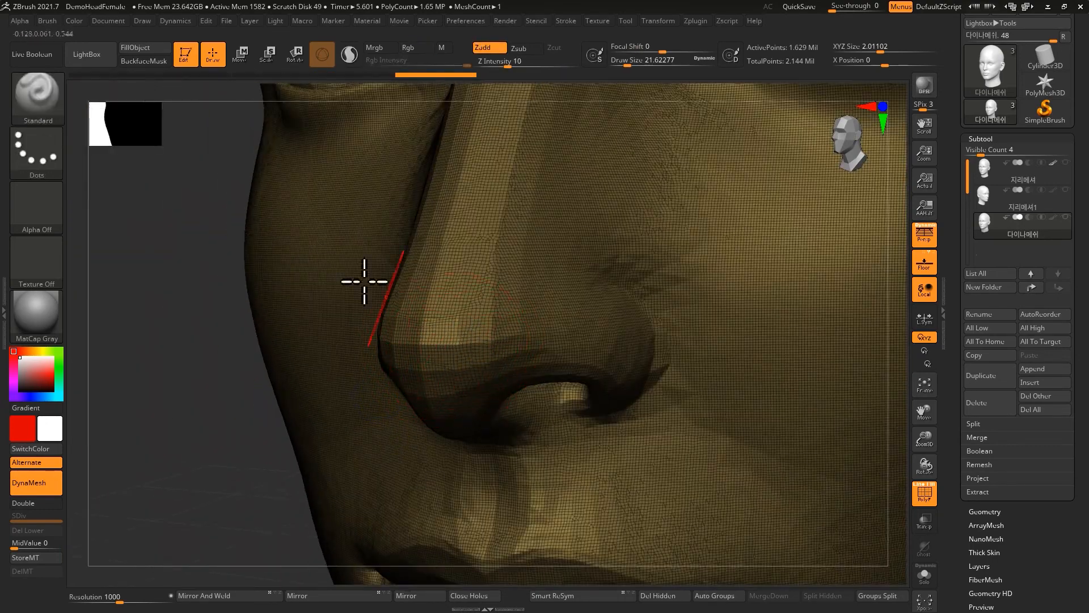
key("ctrl+z")
left_click(459, 77)
right_click_drag(399, 385, 495, 357, "ctrl")
key("s")
mouse_move(569, 374)
left_mouse_down()
mouse_move(559, 375)
mouse_move(568, 364)
left_mouse_up()
key("s")
mouse_move(584, 316)
left_mouse_down("shift")
mouse_move(598, 345)
mouse_move(573, 357)
mouse_move(613, 290)
mouse_move(504, 416)
mouse_move(505, 447)
left_mouse_up("shift")
left_click_drag(595, 461, 725, 341, "shift")
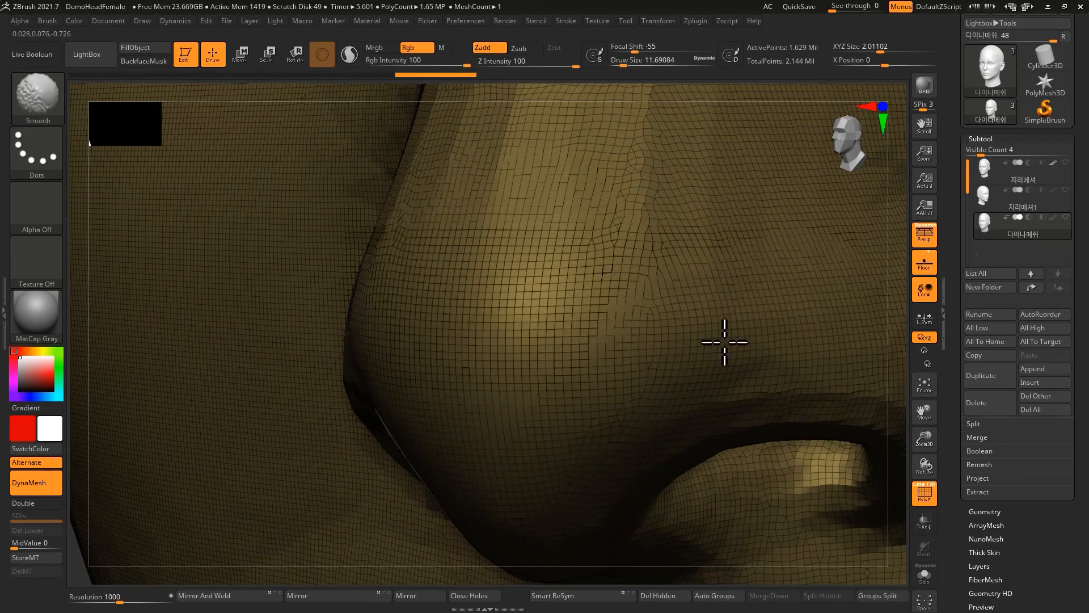
Undo the smoothing on the face and step back to the mesh before the DynaMesh, with its wireframe shown.
mouse_move(666, 355)
right_mouse_down("ctrl")
mouse_move(539, 175)
mouse_move(467, 357)
right_mouse_up("ctrl")
key("shift+f")
key("ctrl+z")
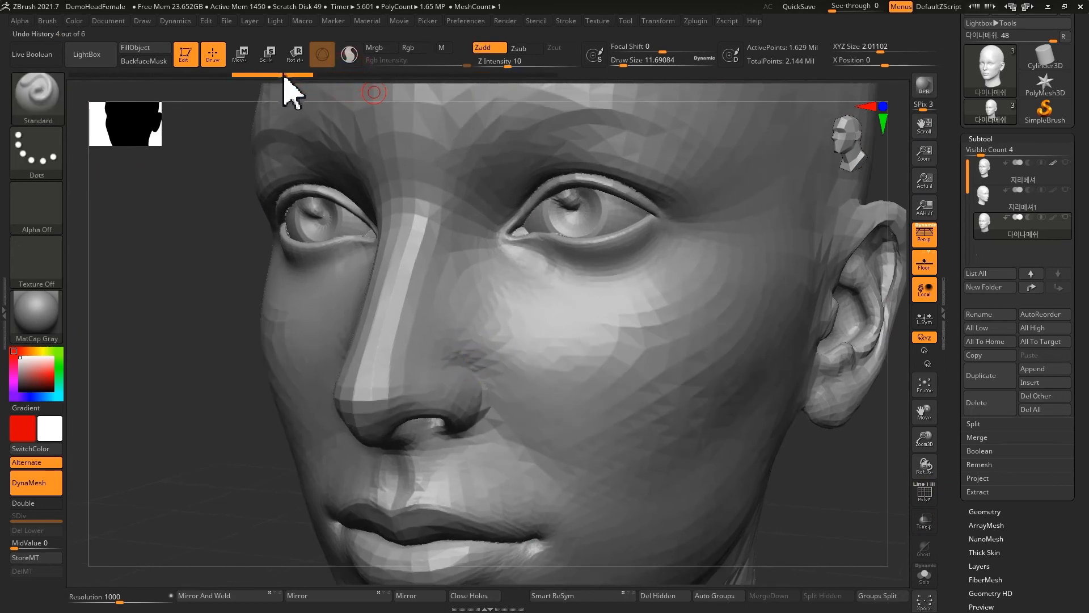
left_click(931, 487)
mouse_move(687, 308)
right_mouse_down("ctrl")
mouse_move(657, 324)
mouse_move(641, 362)
right_mouse_up("ctrl")
DynaMesh the head at resolution 2888 and compare its surface with and without the wireframe.
left_click_drag(85, 596, 154, 597)
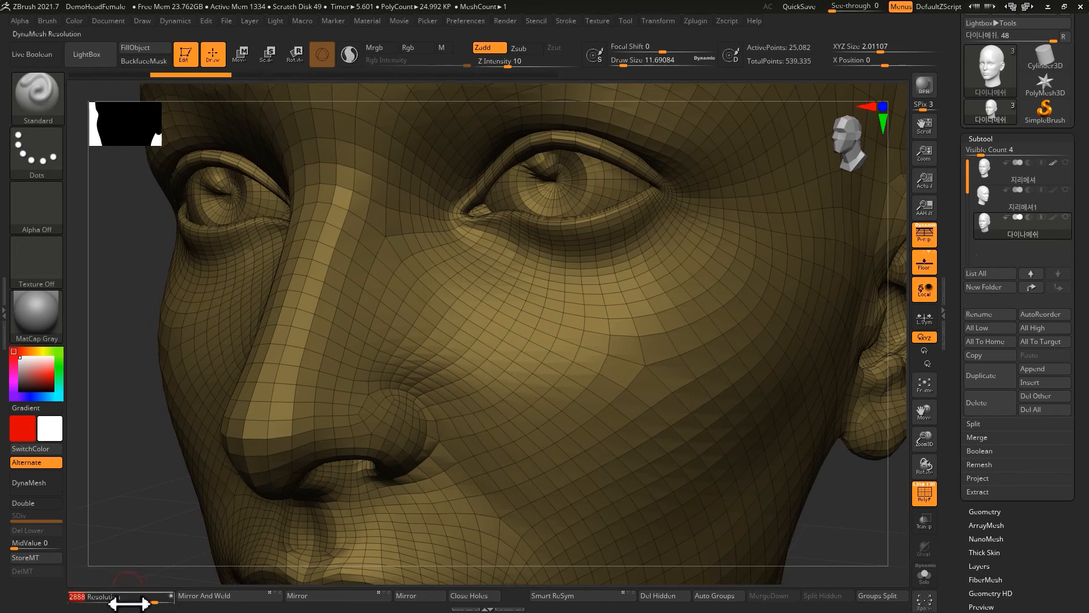
right_click_drag(122, 511, 78, 492, "ctrl")
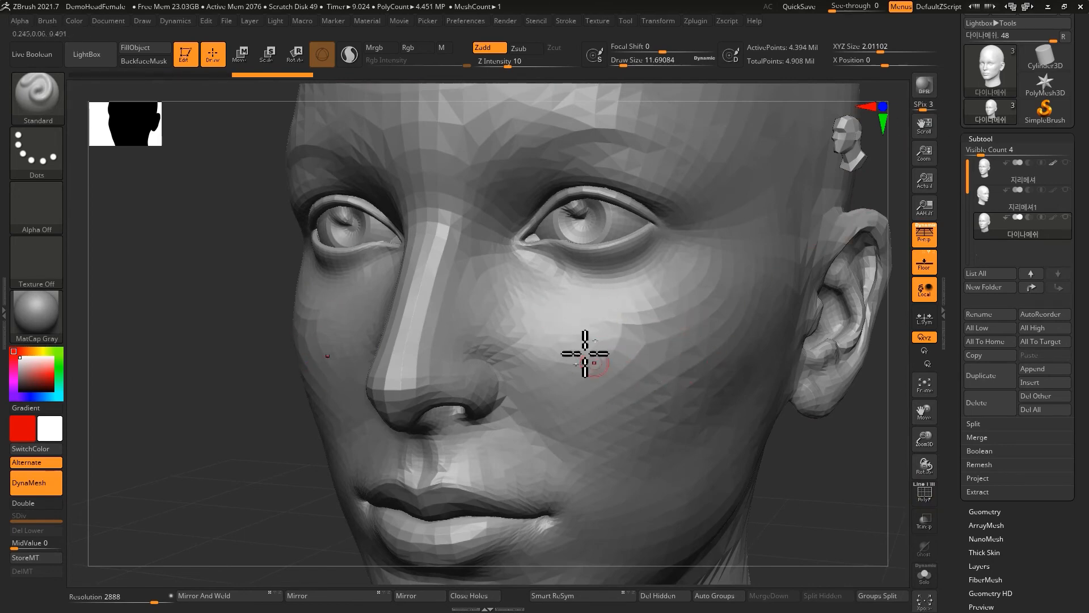
left_click(924, 495)
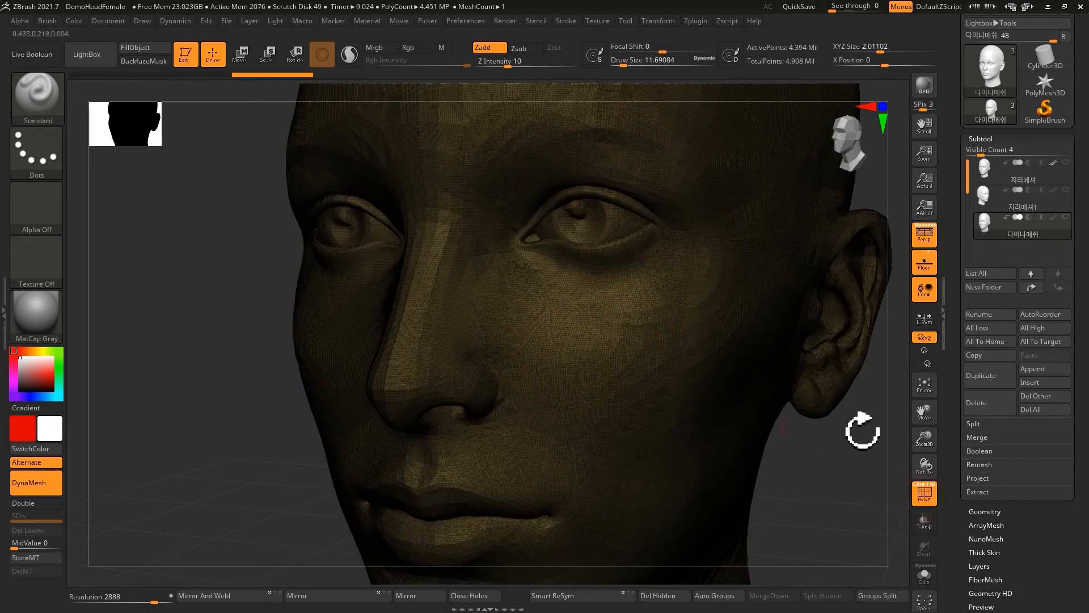
left_click(925, 492)
Undo the resolution 2888 DynaMesh and examine the wireframe of the low-polygon head.
key("ctrl+z")
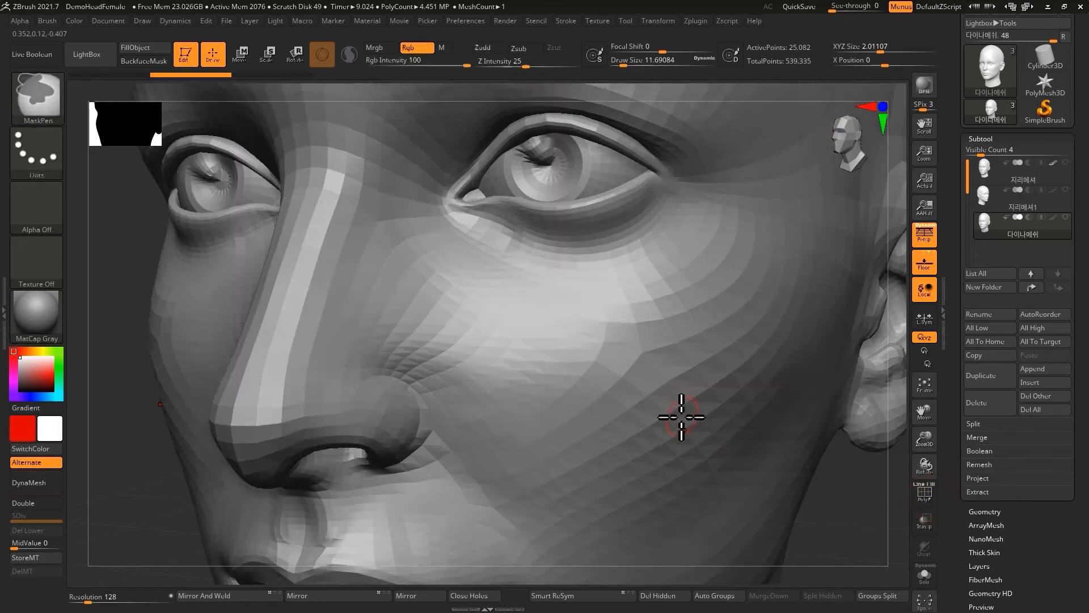
key("ctrl+z")
left_click(925, 494)
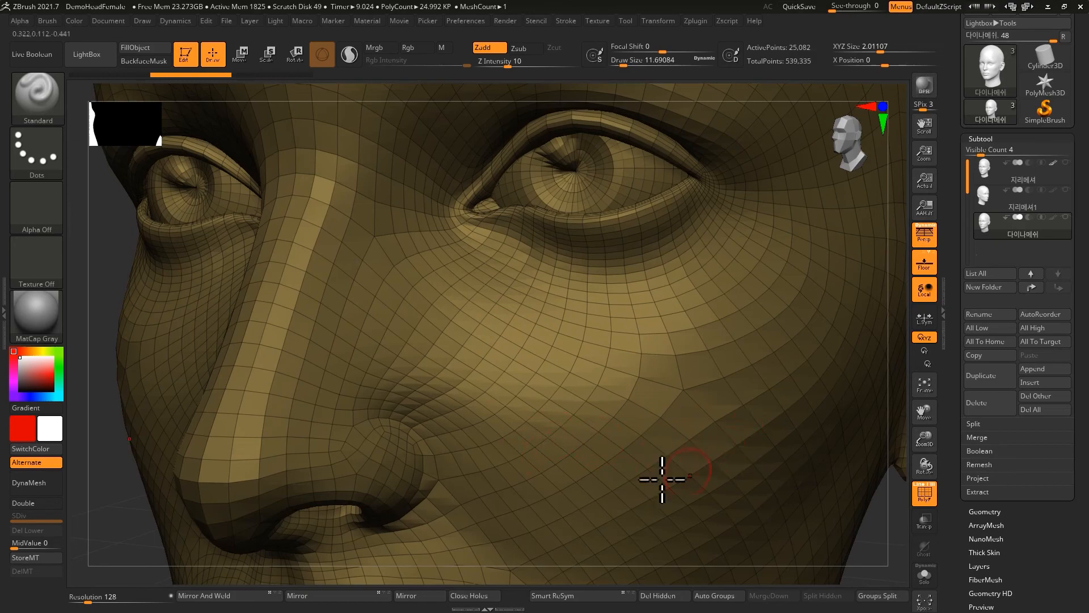
mouse_move(783, 328)
right_mouse_down("ctrl")
mouse_move(681, 389)
mouse_move(645, 372)
mouse_move(728, 437)
mouse_move(669, 438)
mouse_move(856, 455)
mouse_move(754, 444)
right_mouse_up("ctrl")
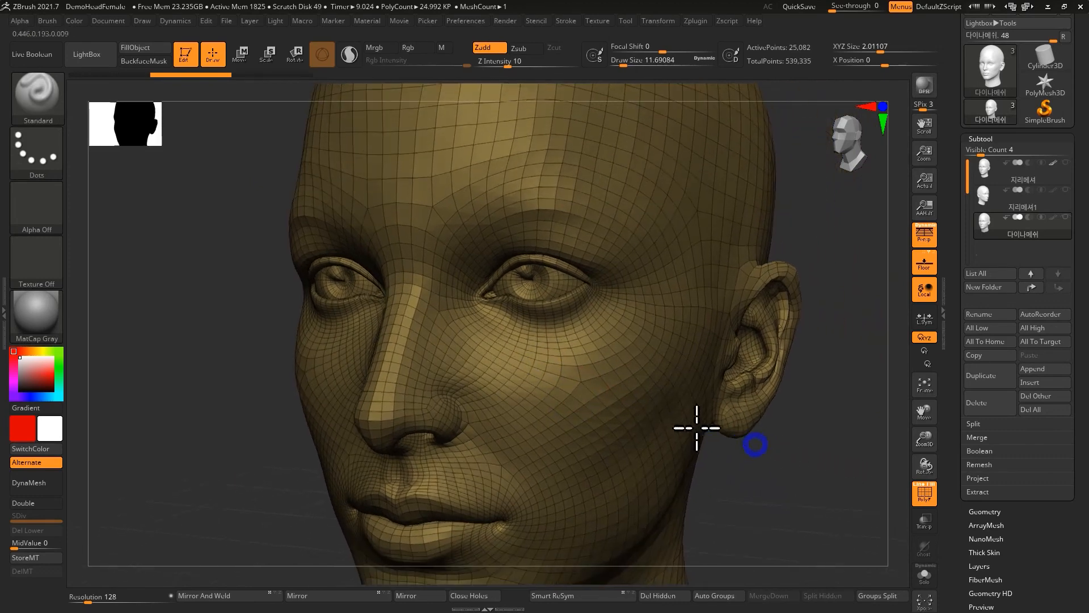
Divide the head up to subdivision level 4 and hide the wireframe.
left_click(981, 138)
left_click(985, 153)
left_click(976, 253)
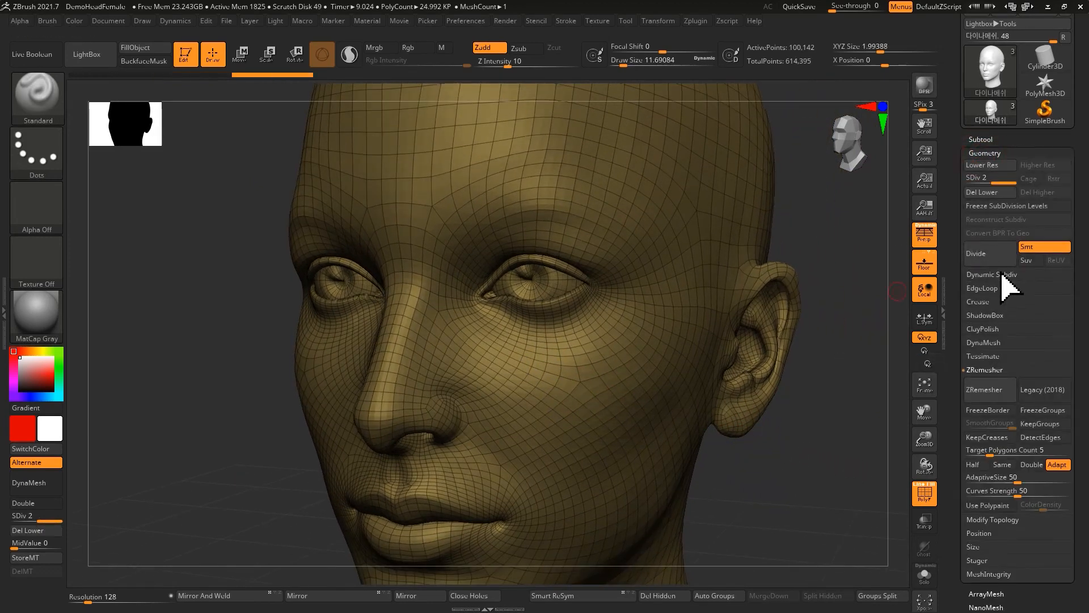
left_click(924, 494)
left_click(992, 260)
left_click(991, 261)
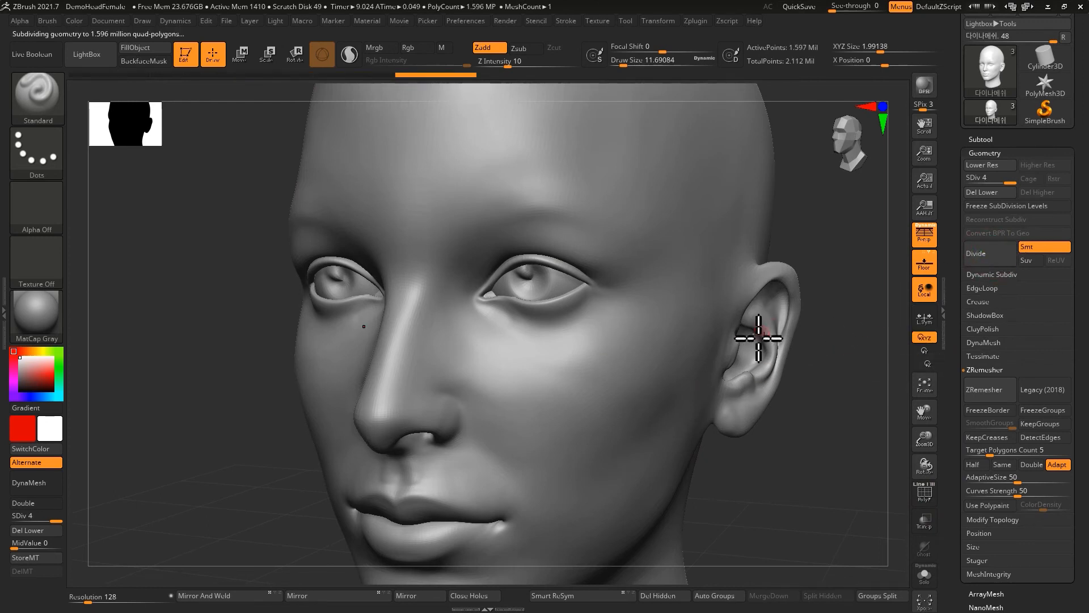
Delete the lower subdivision levels and DynaMesh the head at resolution 504, with its wireframe shown.
left_click(982, 191)
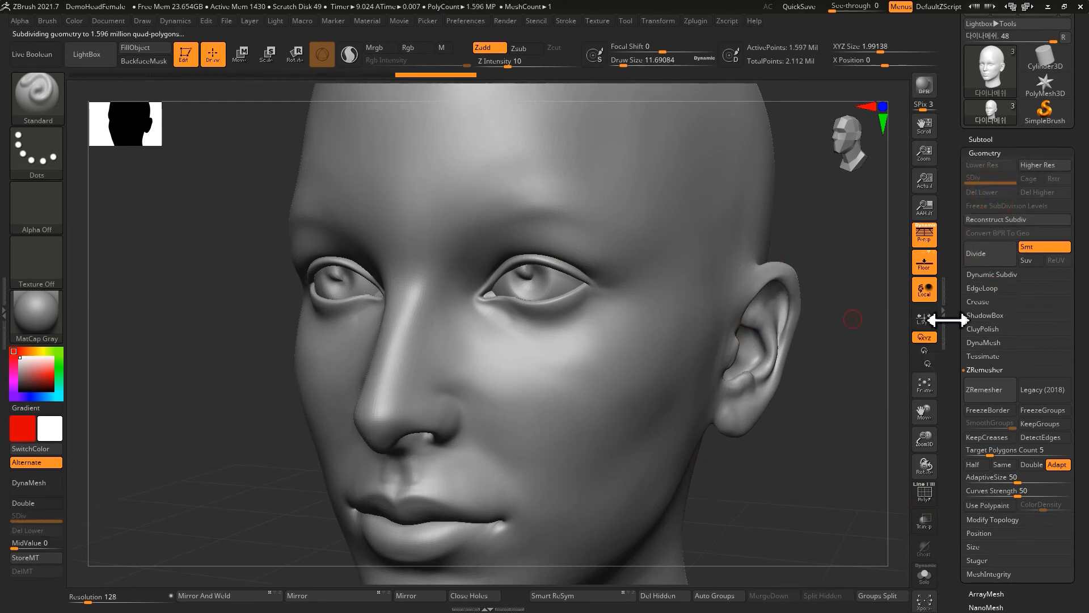
left_click_drag(88, 602, 106, 602)
left_click(40, 483)
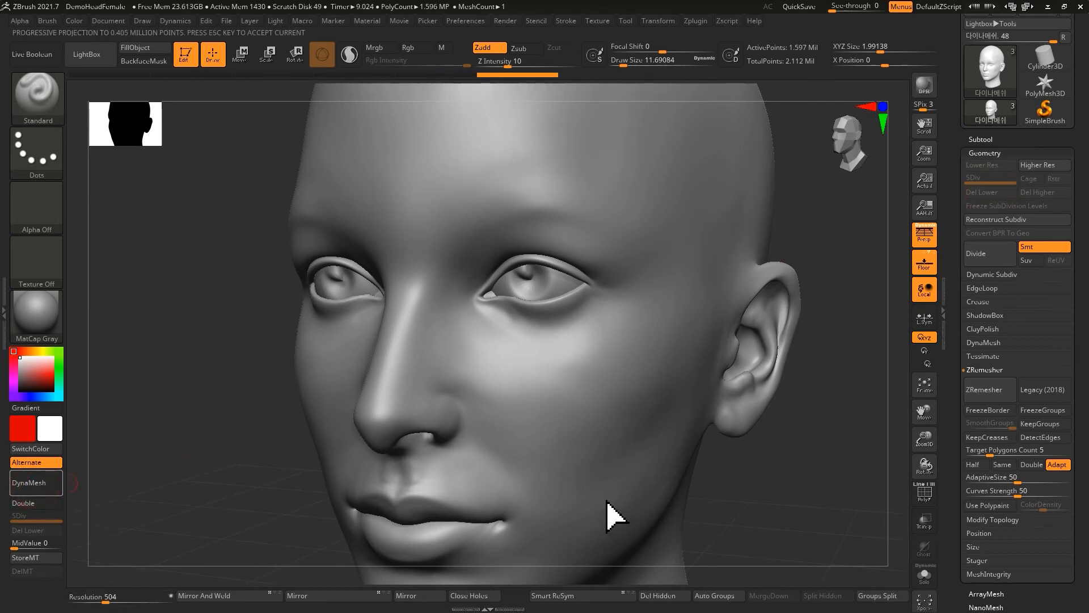
right_click_drag(609, 395, 617, 335, "alt")
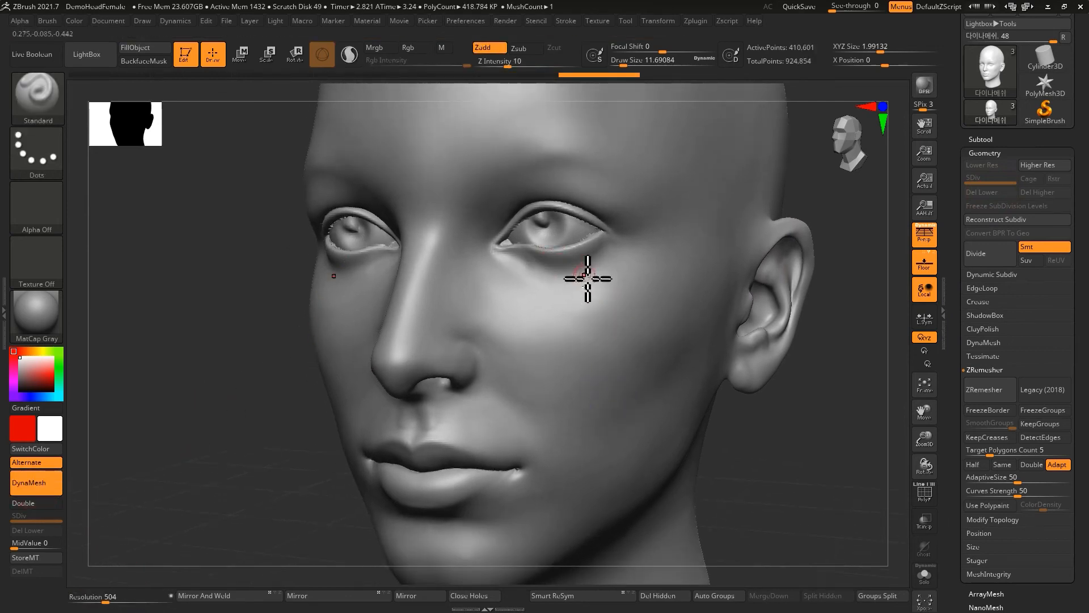
left_click(934, 495)
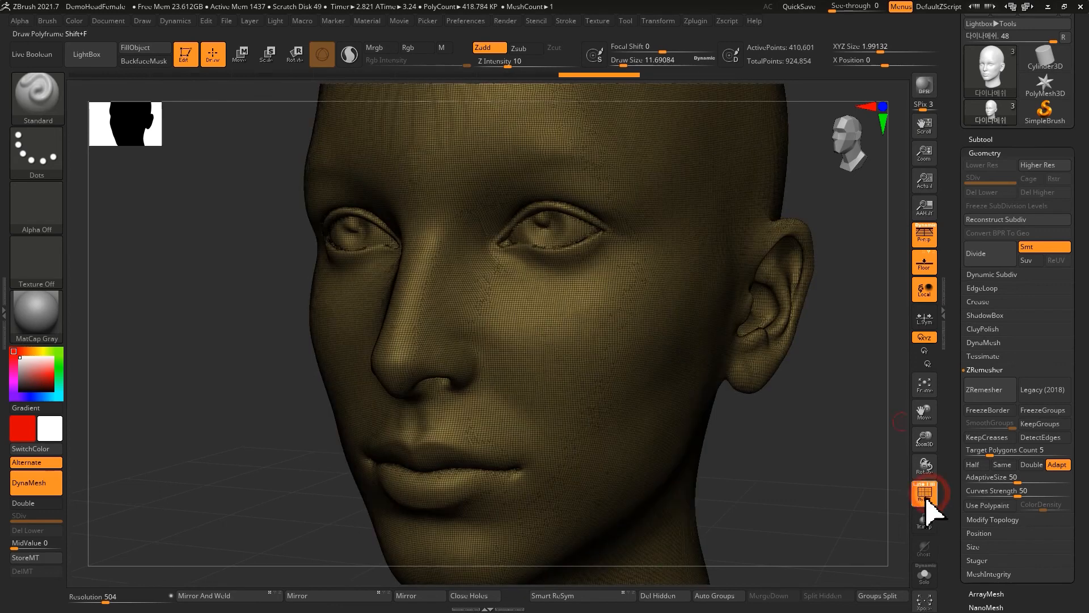
Step back to the undivided low-polygon head and DynaMesh it at resolution 4096.
right_click_drag(637, 301, 568, 335, "ctrl")
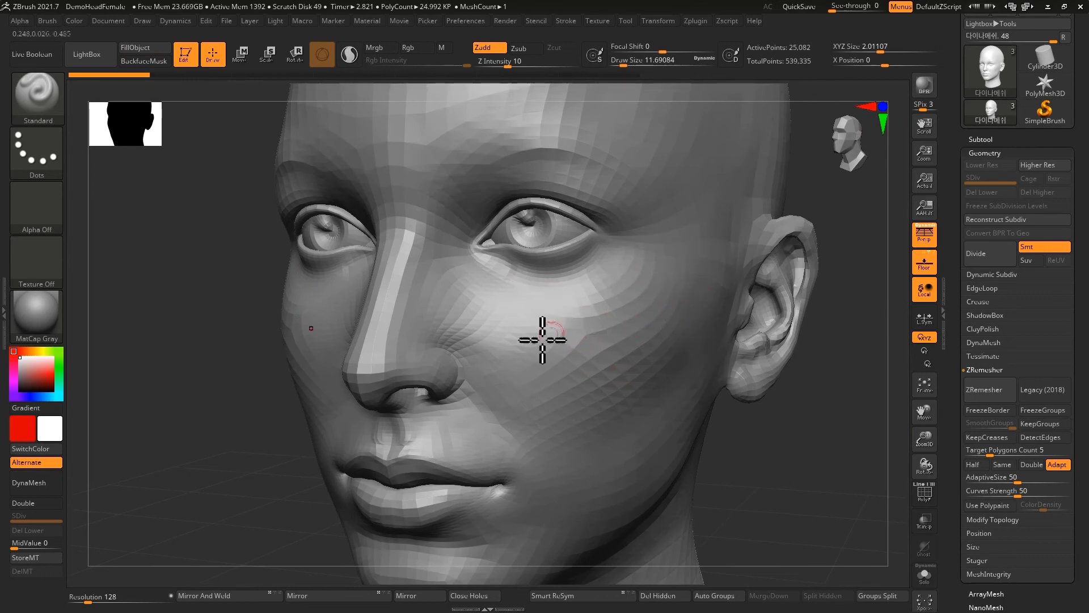
left_click_drag(97, 597, 174, 596)
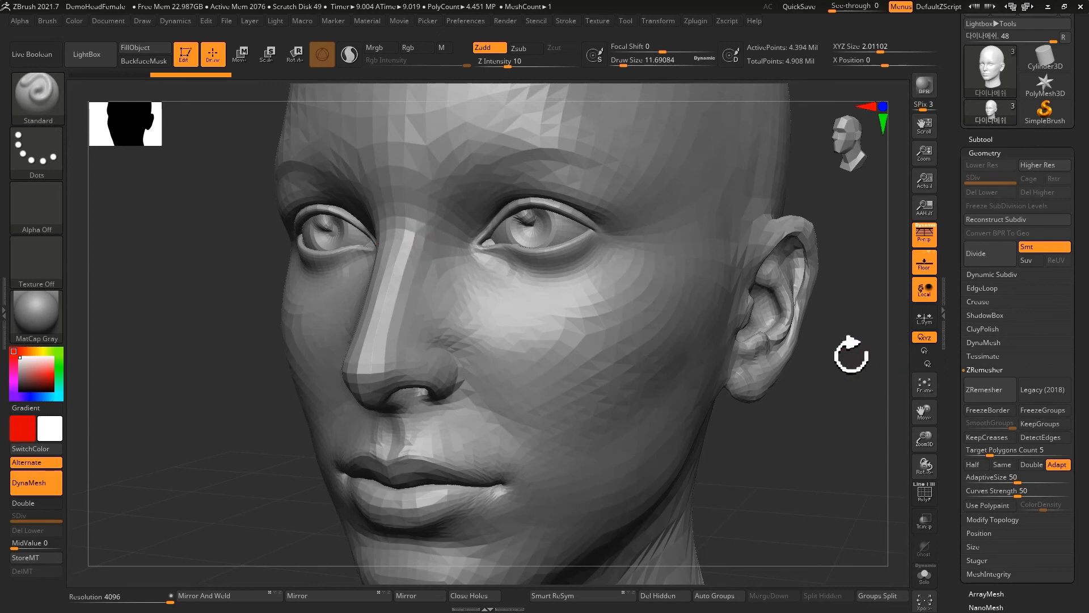
Set the draw size to about 44 and smooth away the faint crease on the cheek of the resolution 600 head.
key("s")
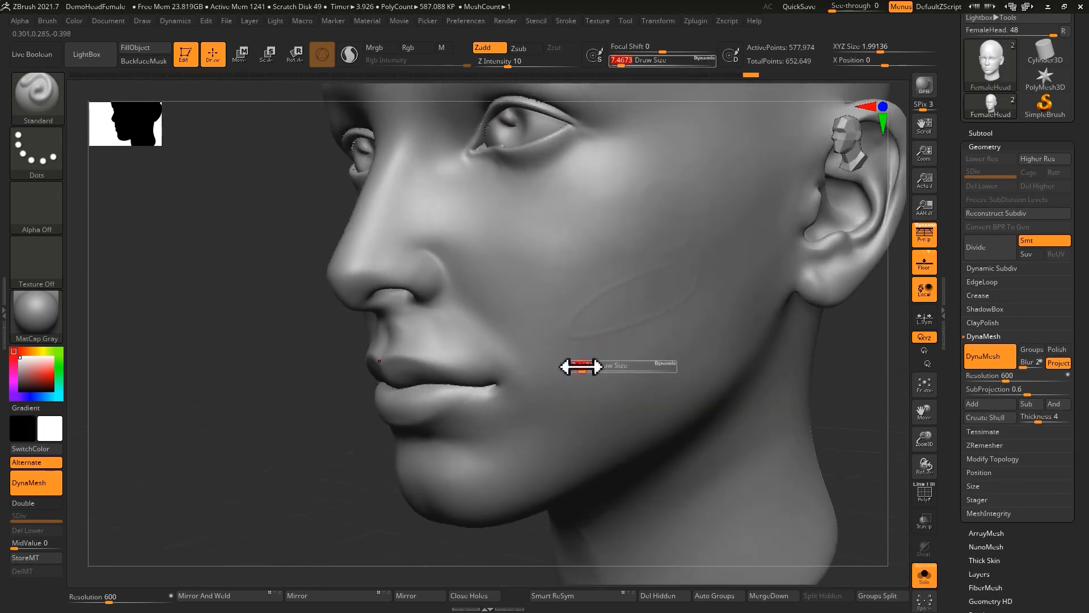
left_click_drag(584, 364, 593, 368)
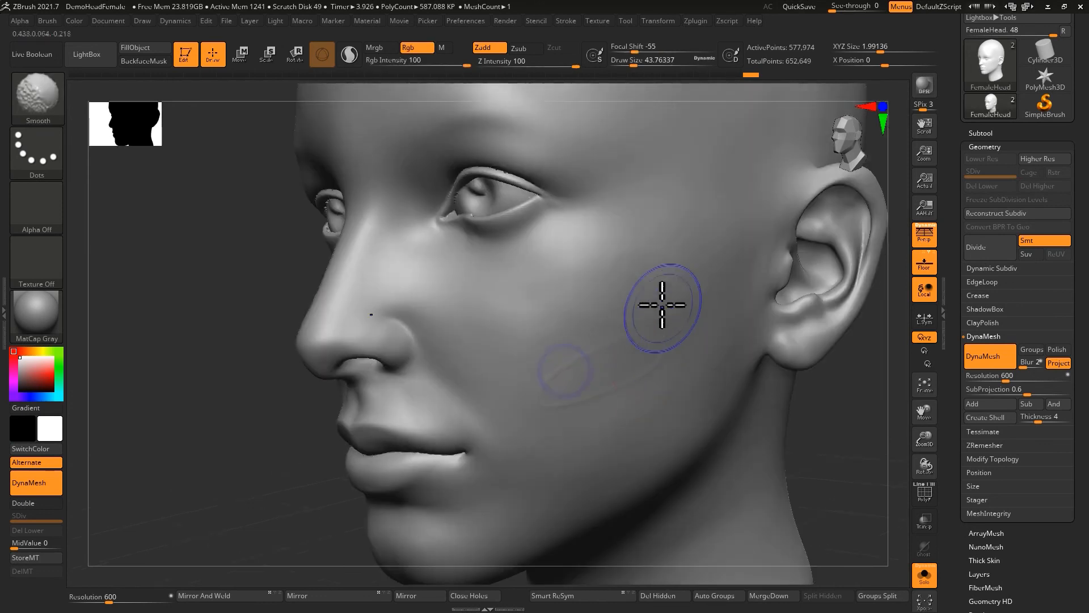
left_click_drag(582, 369, 569, 383, "shift")
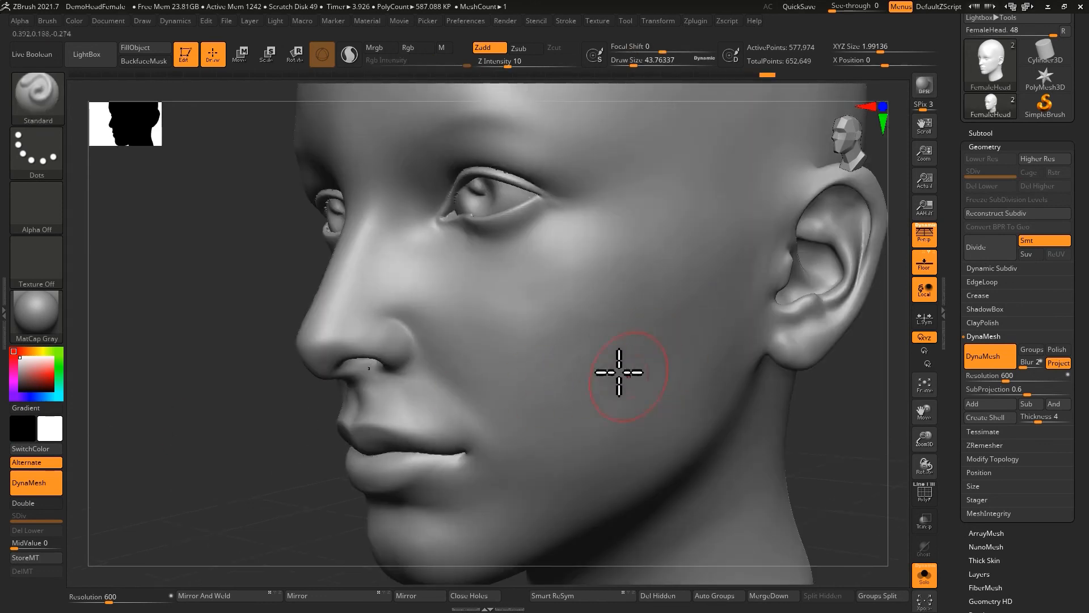
mouse_move(565, 315)
right_mouse_down()
mouse_move(581, 343)
mouse_move(566, 390)
right_mouse_up()
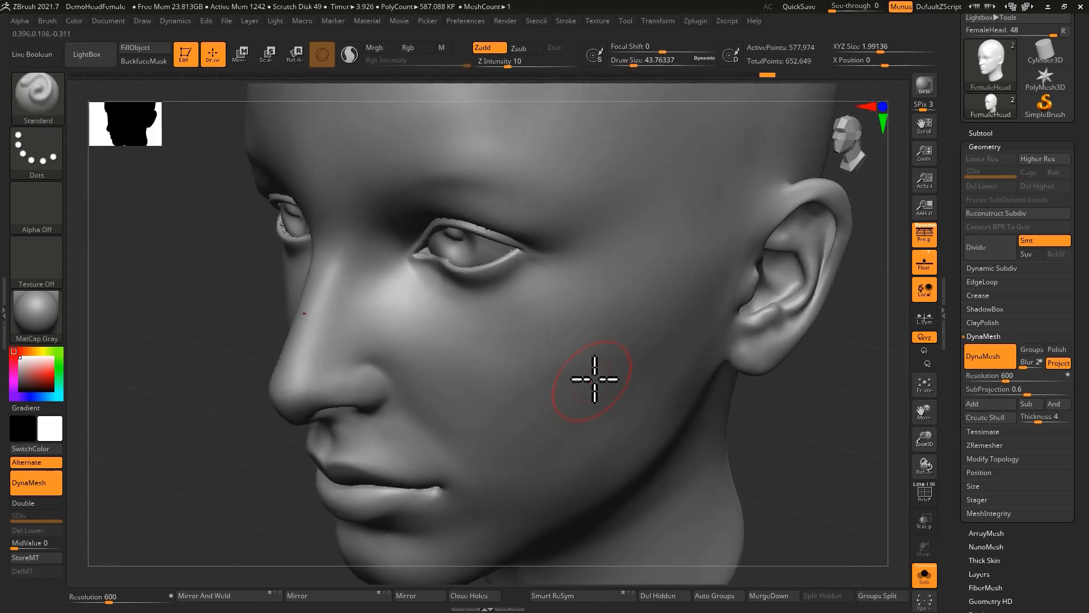
right_click_drag(596, 287, 608, 260, "alt")
right_click_drag(617, 256, 720, 276, "alt")
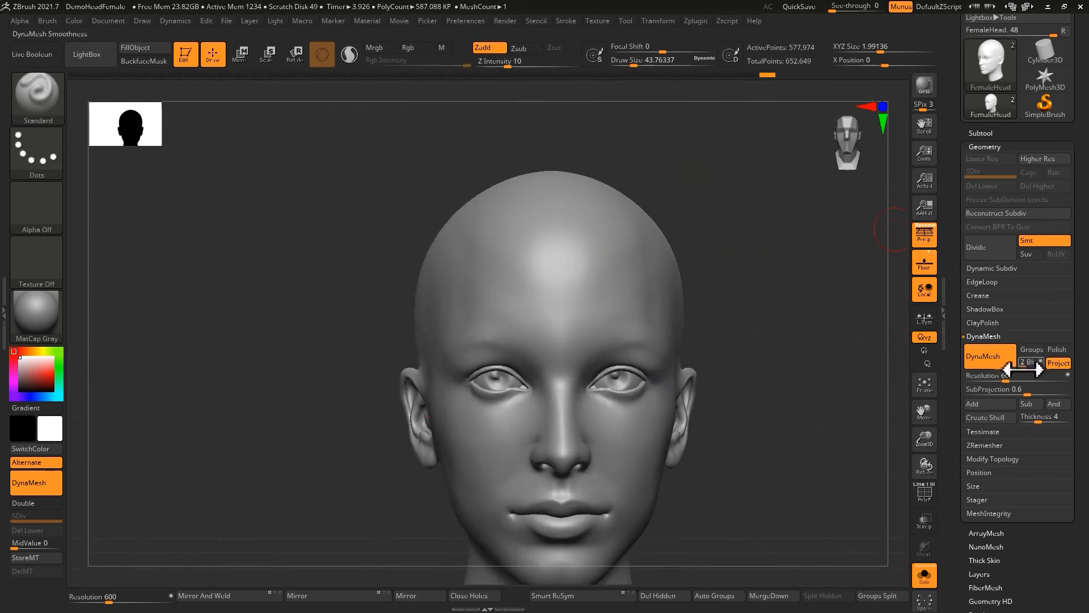
left_click_drag(459, 141, 646, 201, "ctrl+shift")
key("ctrl+z")
left_click_drag(509, 153, 605, 182, "ctrl+alt")
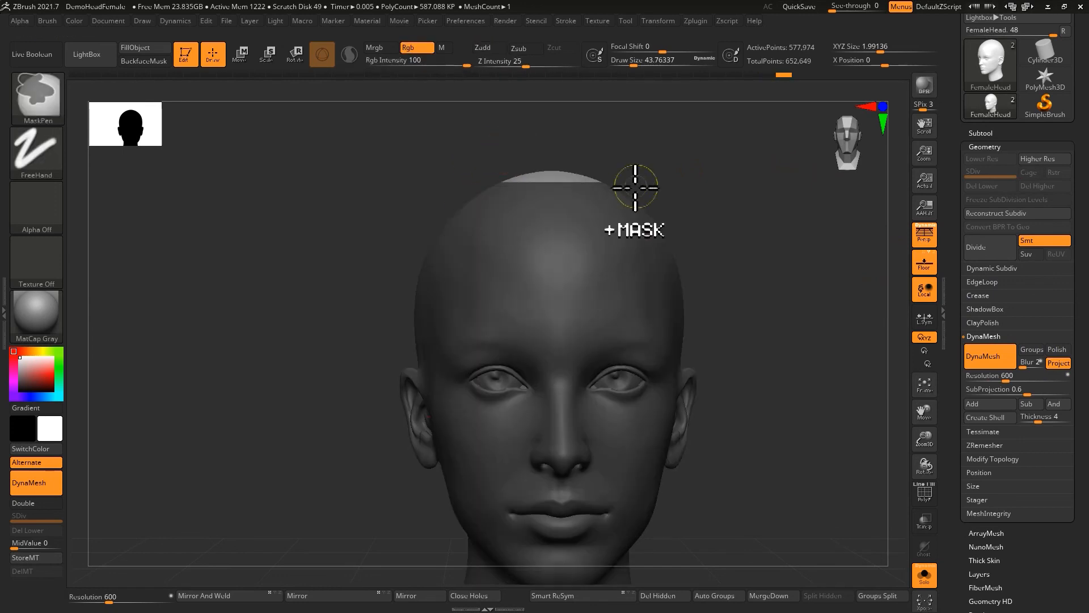
key("ctrl+z")
Hide and delete the crown of the head, and re-DynaMesh it at resolution 600 to close the opening.
mouse_move(487, 140)
left_mouse_down("ctrl+shift")
mouse_move(620, 182)
mouse_move(530, 268)
mouse_move(518, 260)
mouse_move(450, 294)
left_mouse_up("ctrl+shift")
right_click_drag(450, 294, 457, 342, "ctrl")
left_click(665, 597)
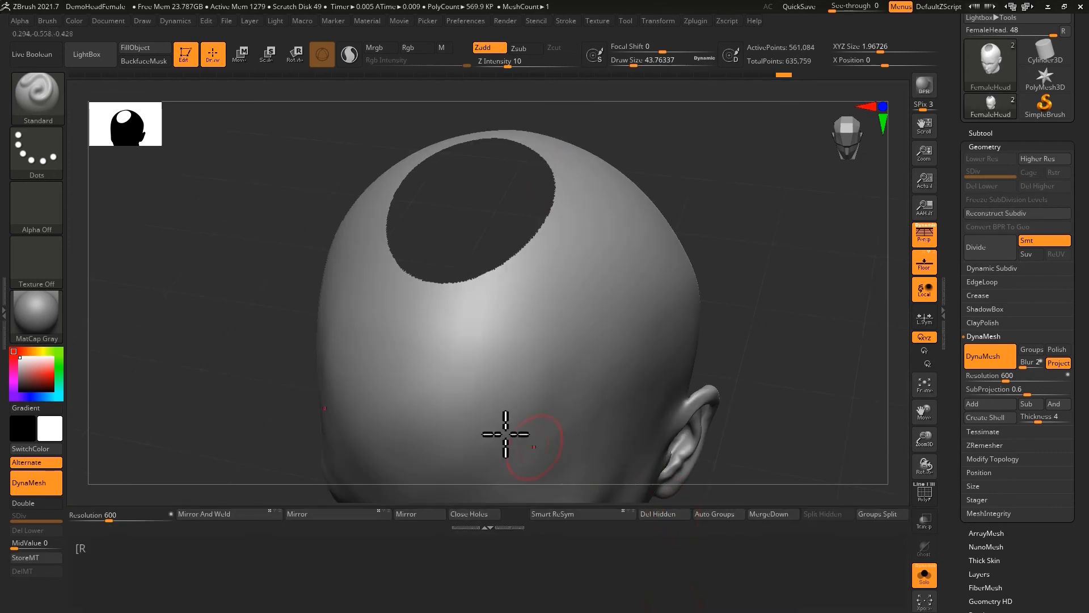
left_click_drag(183, 253, 242, 290, "ctrl")
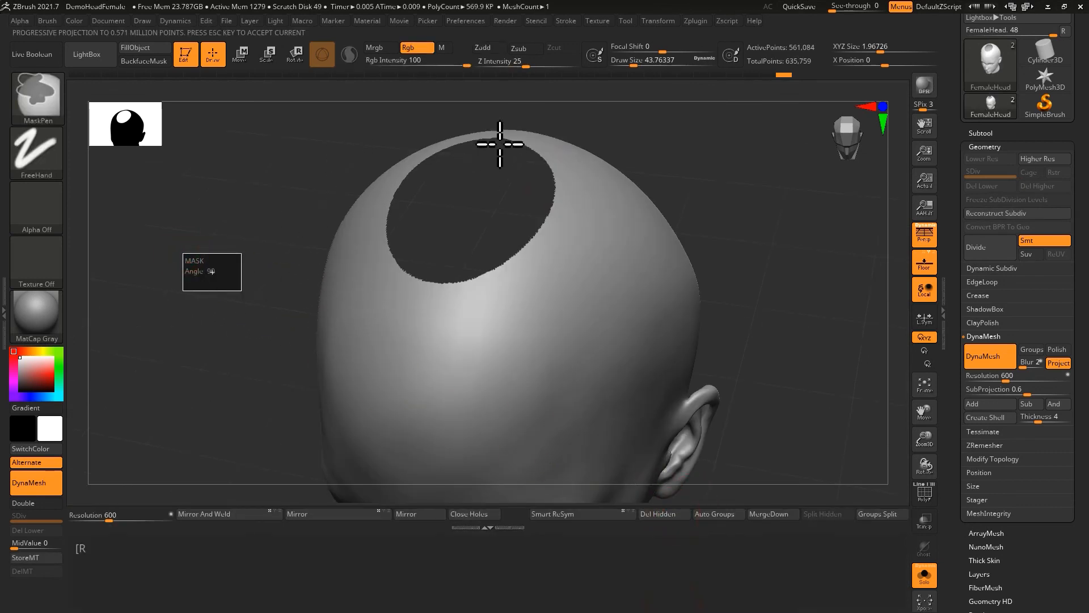
right_click_drag(509, 188, 505, 234, "ctrl")
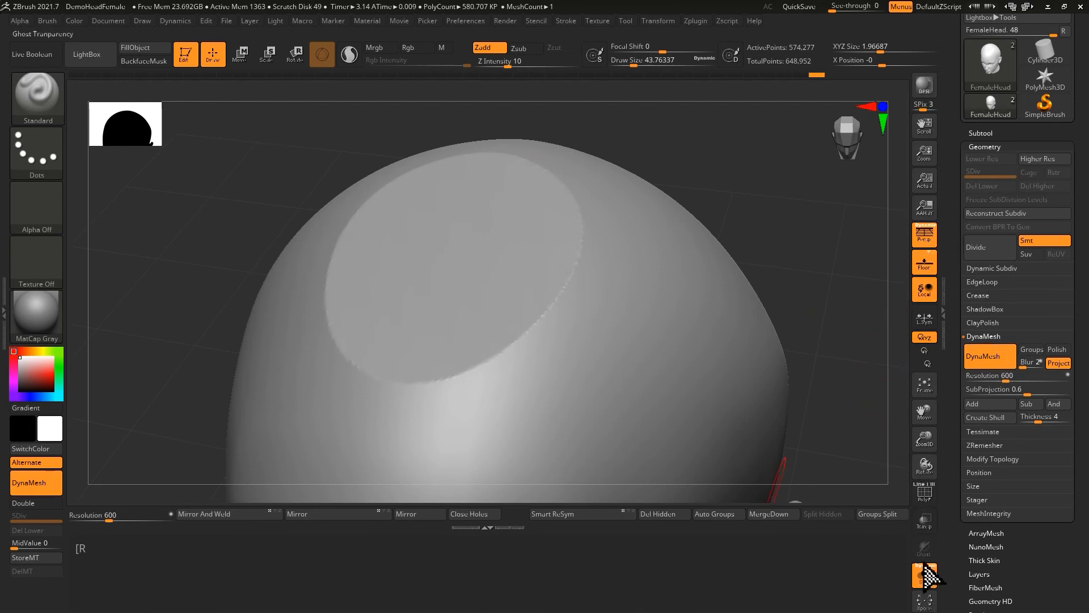
Turn off Solo mode, show the subtool list, and examine how the cut head overlaps the second FemaleHead1 subtool.
left_click(926, 573)
left_click(980, 134)
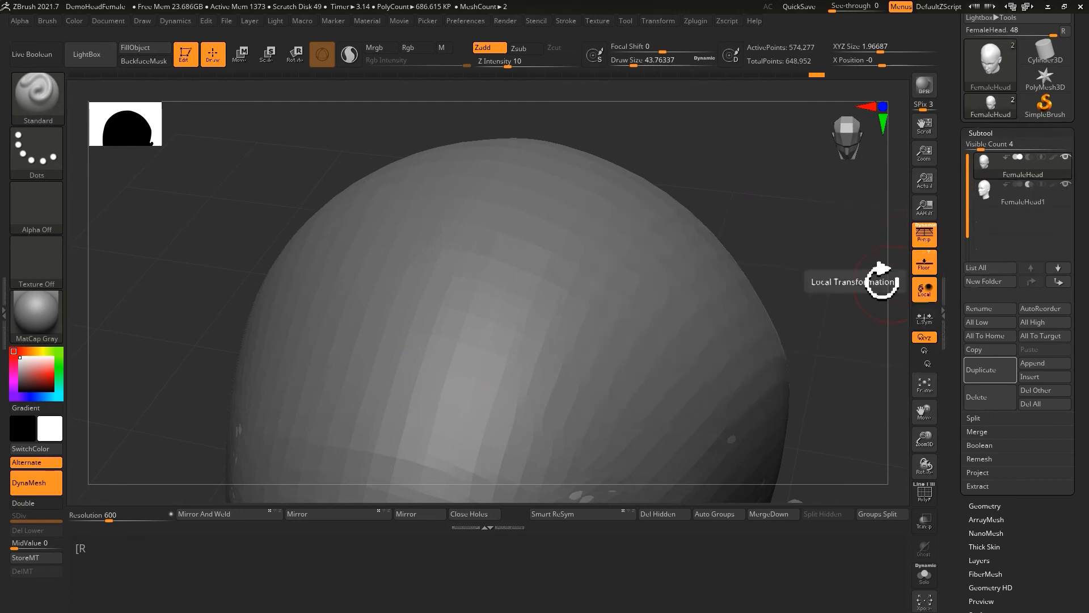
left_click(496, 529)
mouse_move(445, 469)
left_mouse_down()
mouse_move(462, 453)
mouse_move(454, 314)
mouse_move(476, 365)
mouse_move(557, 236)
left_mouse_up()
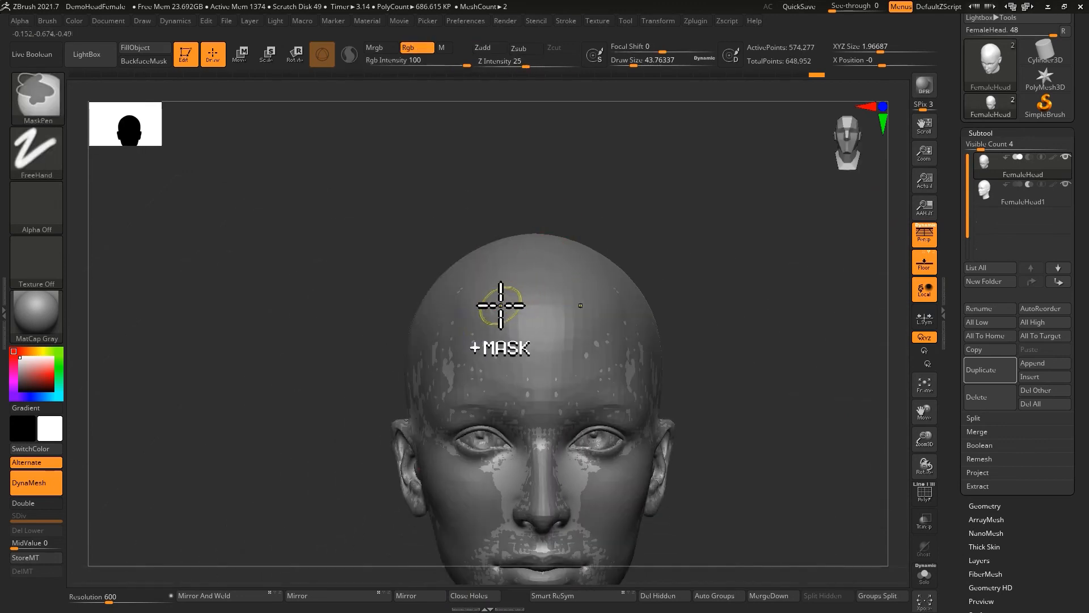
left_click_drag(482, 287, 469, 341)
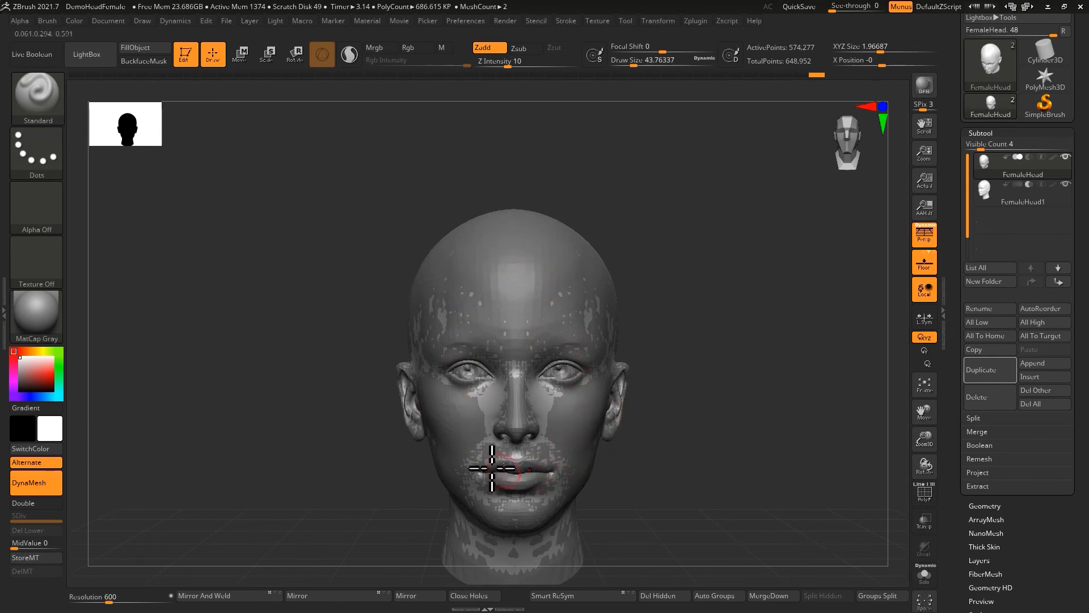
right_click_drag(579, 319, 491, 271)
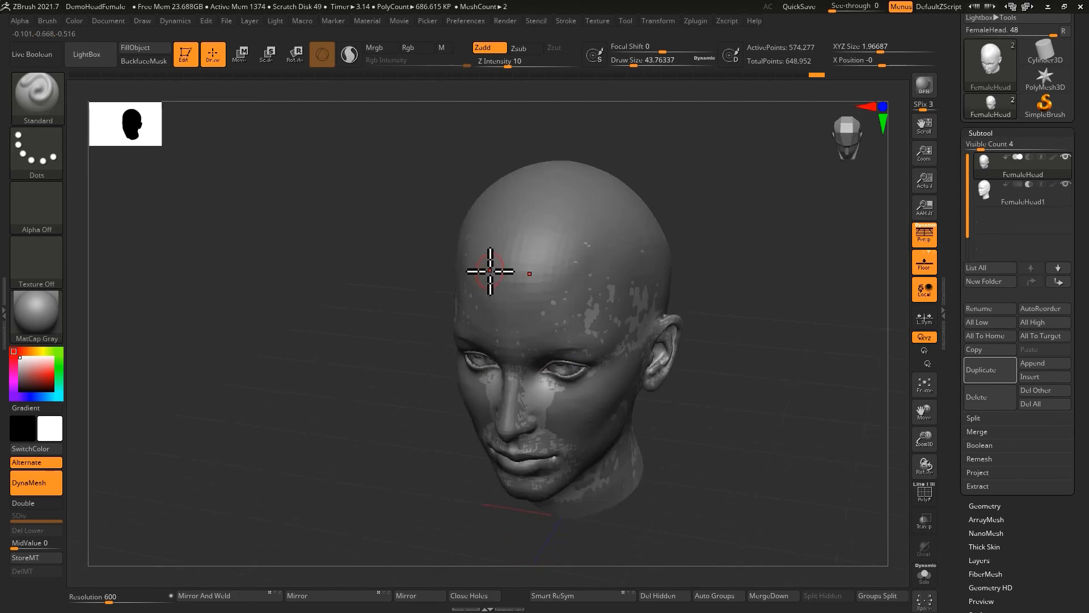
Set the brush's draw size to about 223.
key("s")
left_click_drag(634, 392, 655, 396)
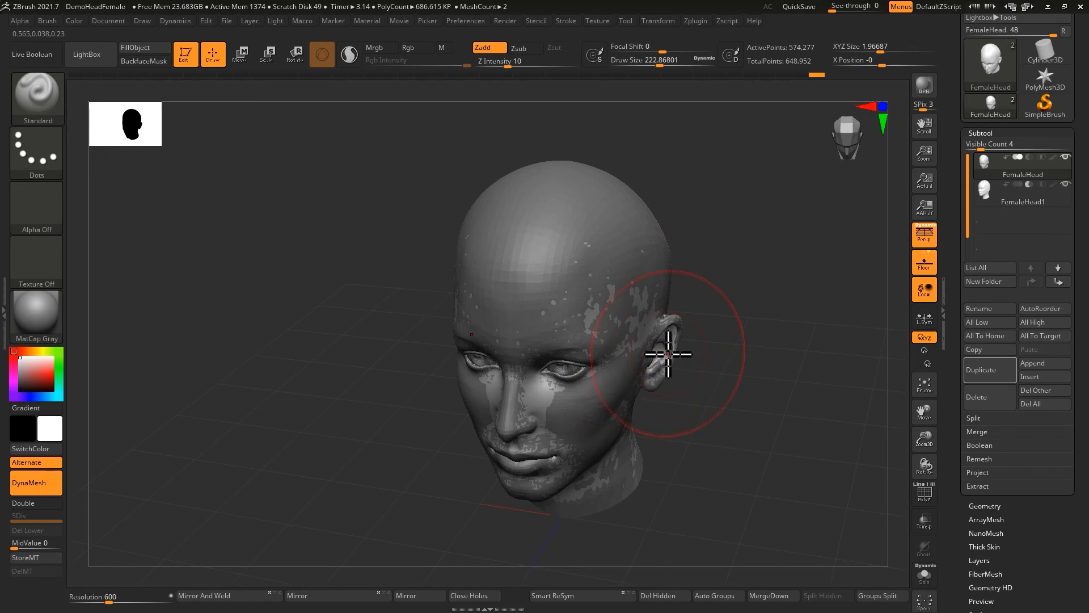